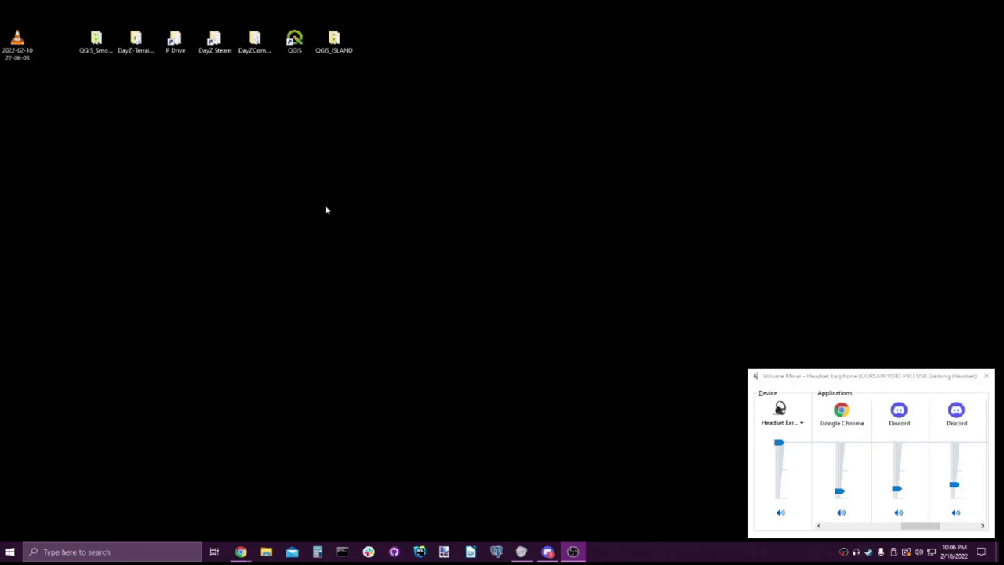
# Step: Launch QGIS 3.22 from its desktop shortcut so the Project Templates page appears
pyautogui.doubleClick(294, 41)
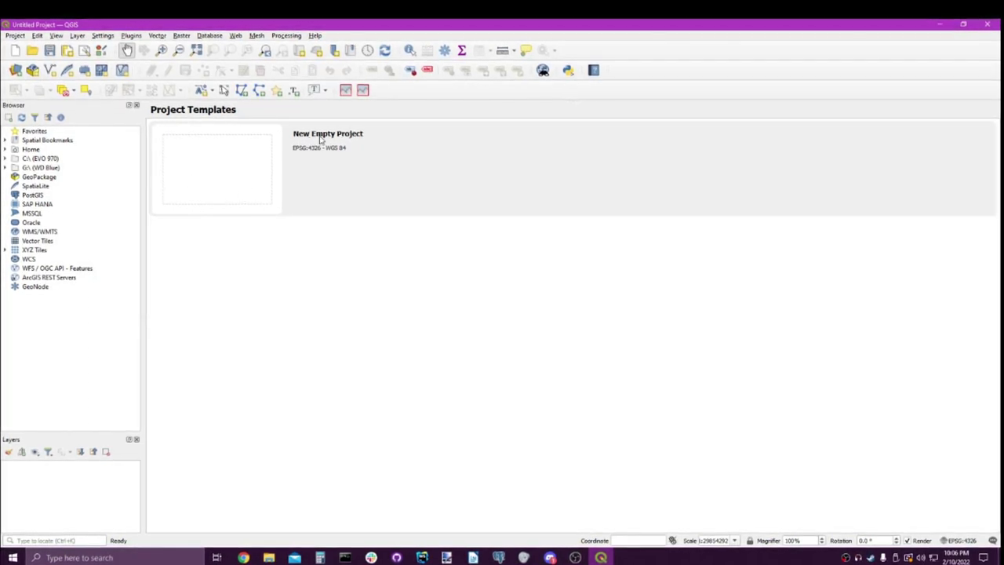
# Step: Start a new empty project and begin saving it to the Desktop
pyautogui.click(253, 157)
pyautogui.doubleClick(253, 157)
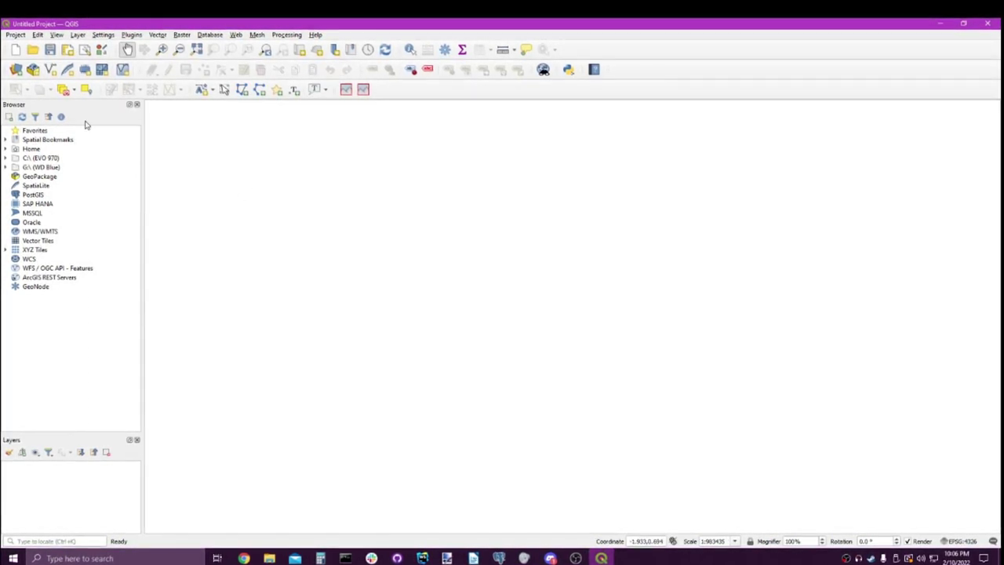
pyautogui.click(15, 34)
pyautogui.click(32, 130)
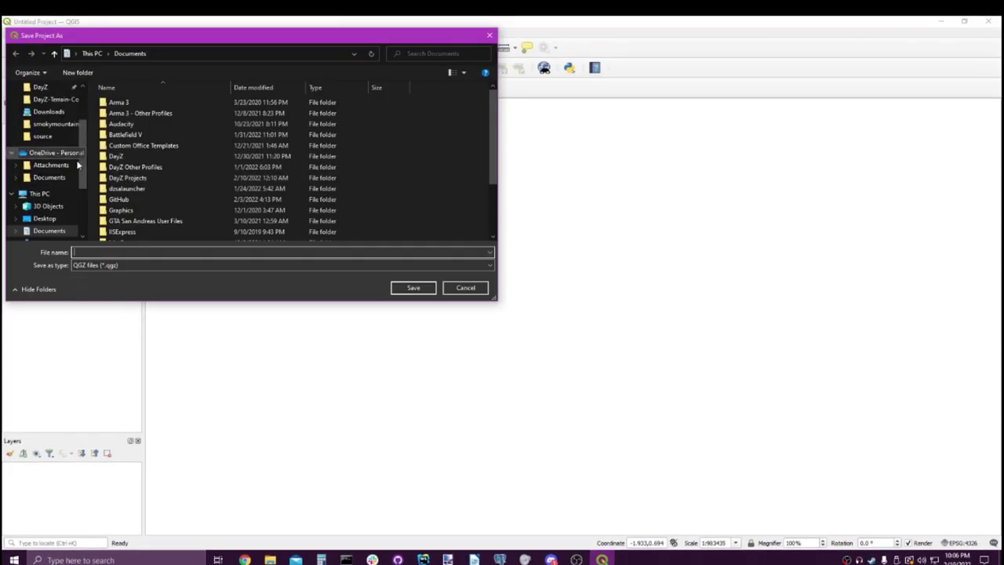
pyautogui.scroll(3, 47, 117)
pyautogui.click(41, 105)
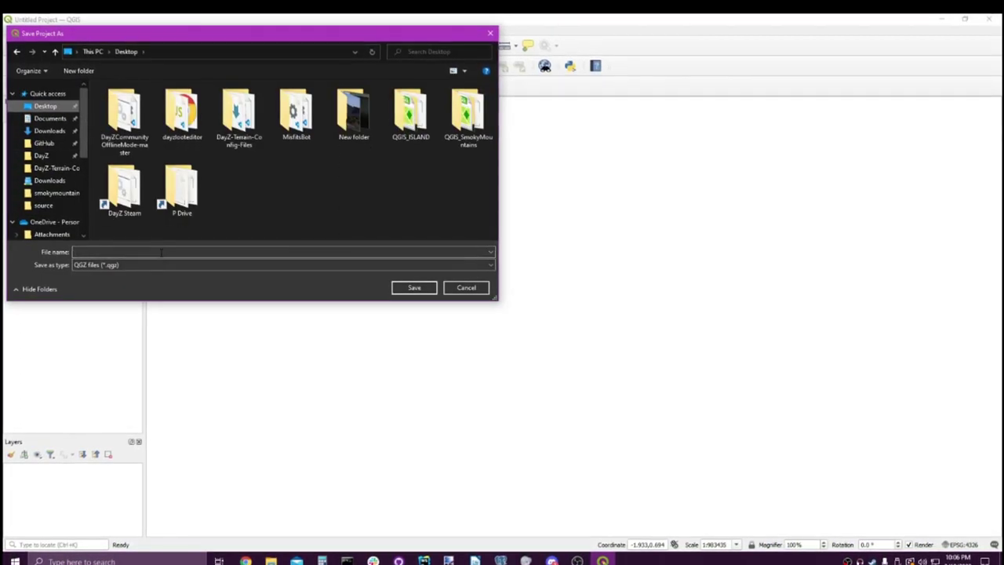
# Step: Create a QGIS_CALI folder on the Desktop and save the project inside it as california
pyautogui.rightClick(324, 205)
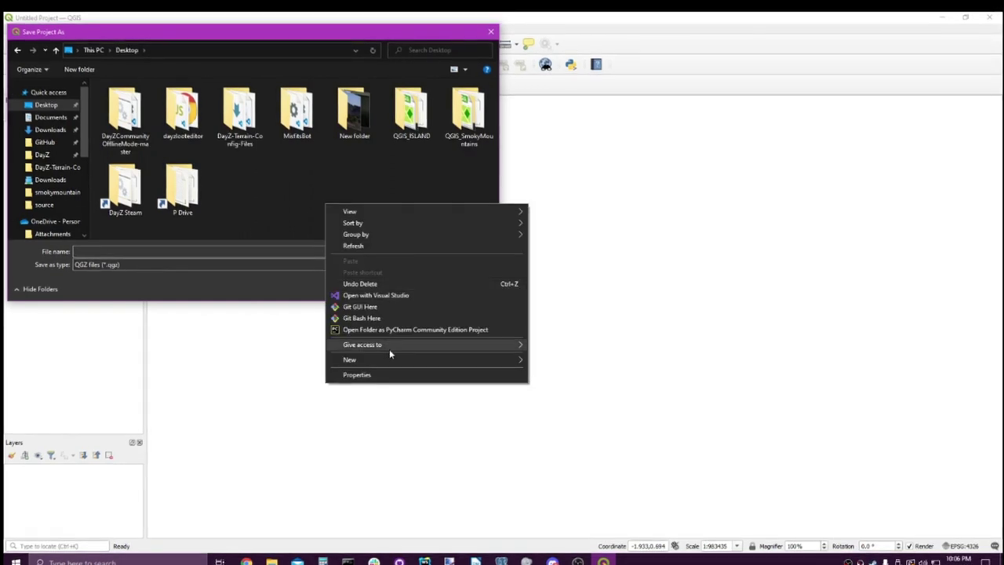
pyautogui.moveTo(411, 361)
pyautogui.click(549, 357)
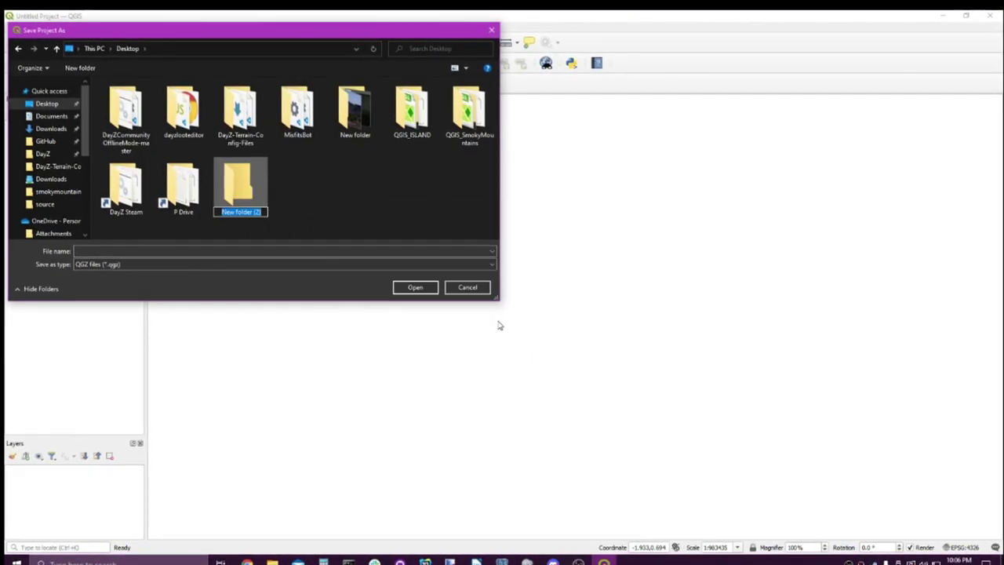
pyautogui.write('QGIS')
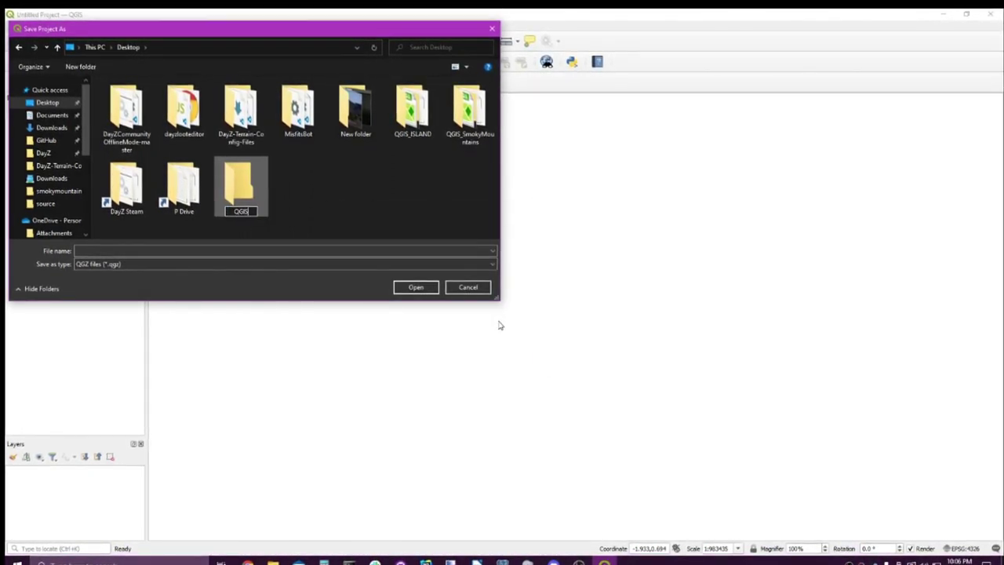
pyautogui.write('_CALI')
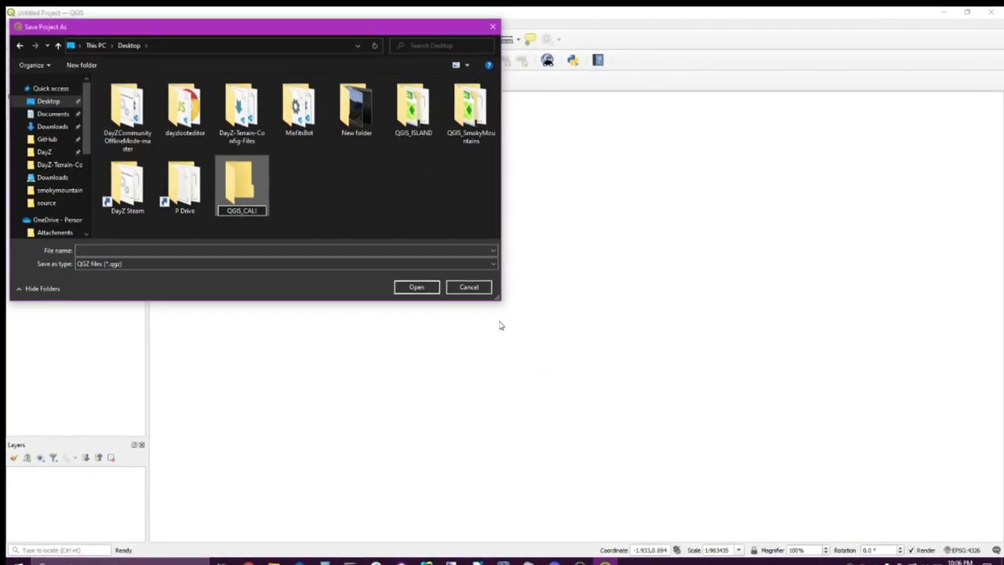
pyautogui.press('Return')
pyautogui.press('Return')
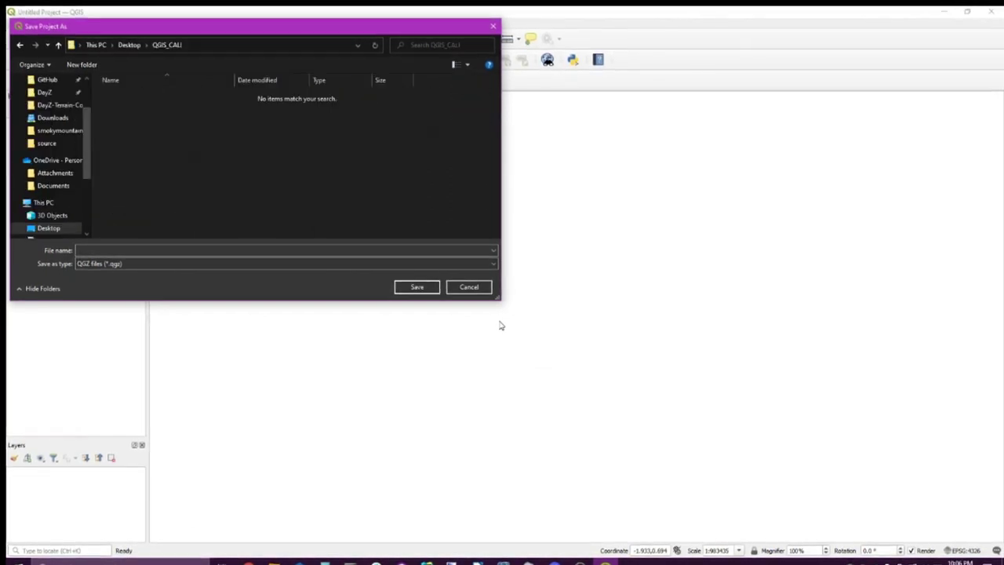
pyautogui.click(305, 249)
pyautogui.write('cali')
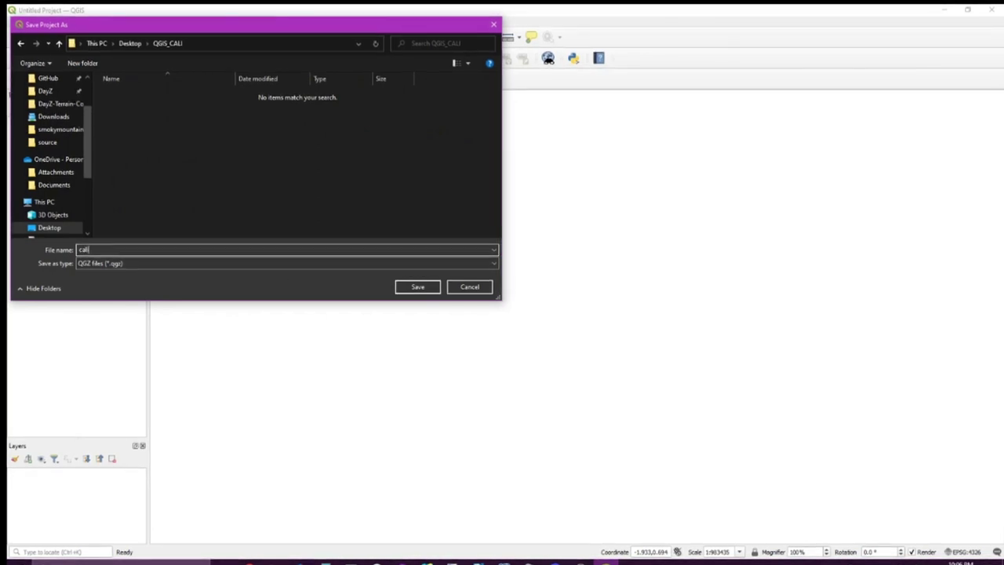
pyautogui.write('fornia')
pyautogui.press('Return')
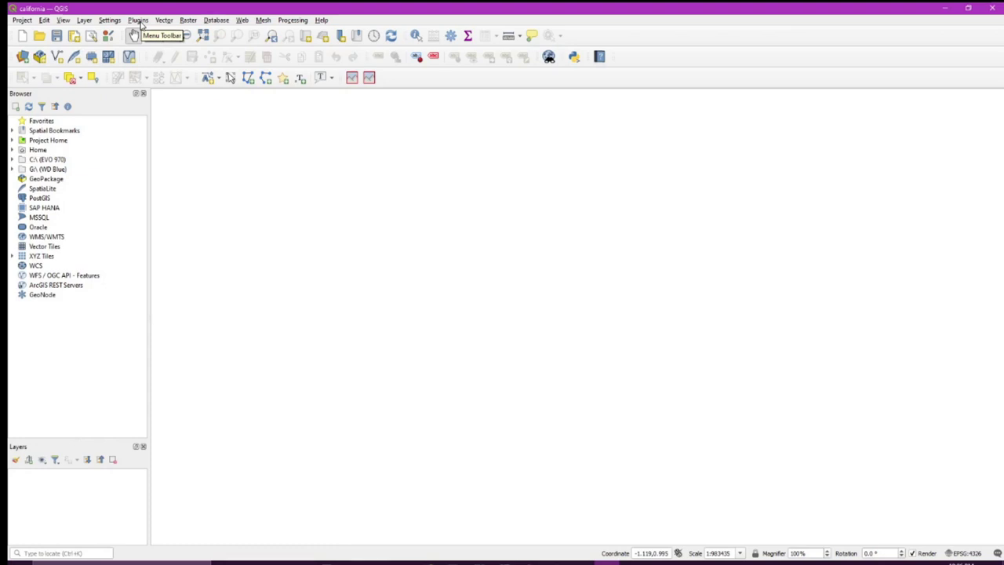
# Step: Open the Plugins manager from the Plugins menu and go to its Install from ZIP page
pyautogui.click(138, 20)
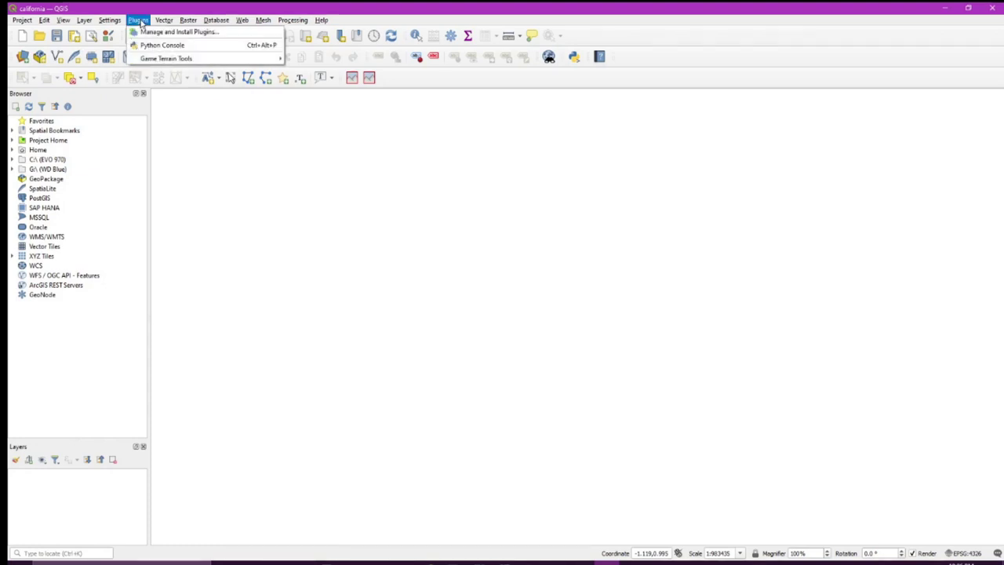
pyautogui.click(160, 32)
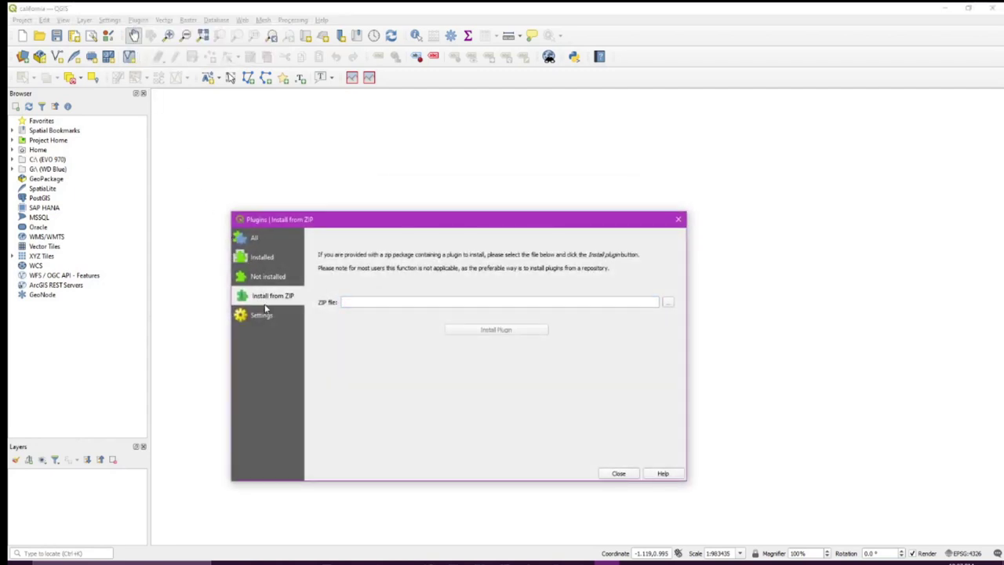
pyautogui.moveTo(225, 561)
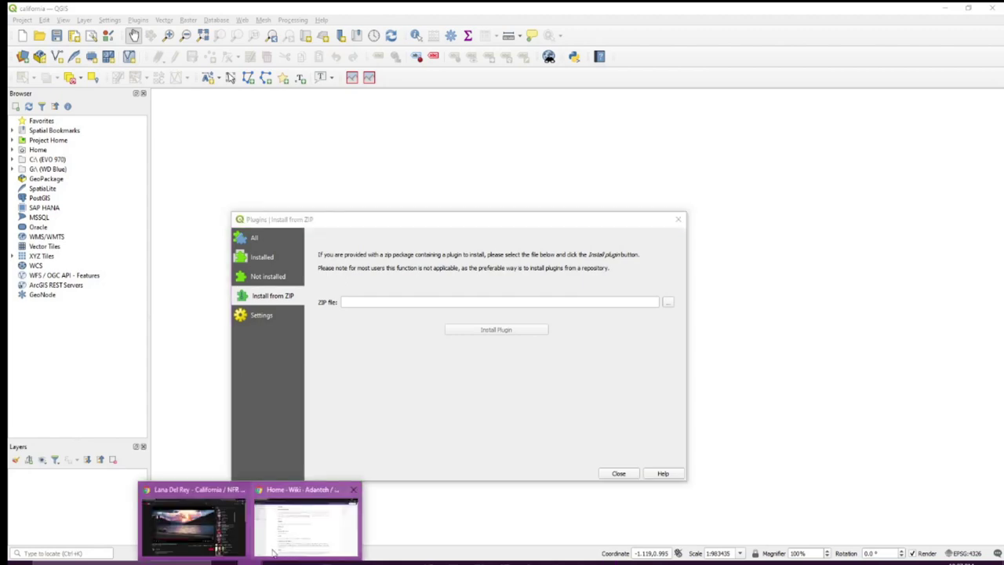
pyautogui.click(306, 517)
pyautogui.moveTo(548, 7); pyautogui.dragTo(555, 229)
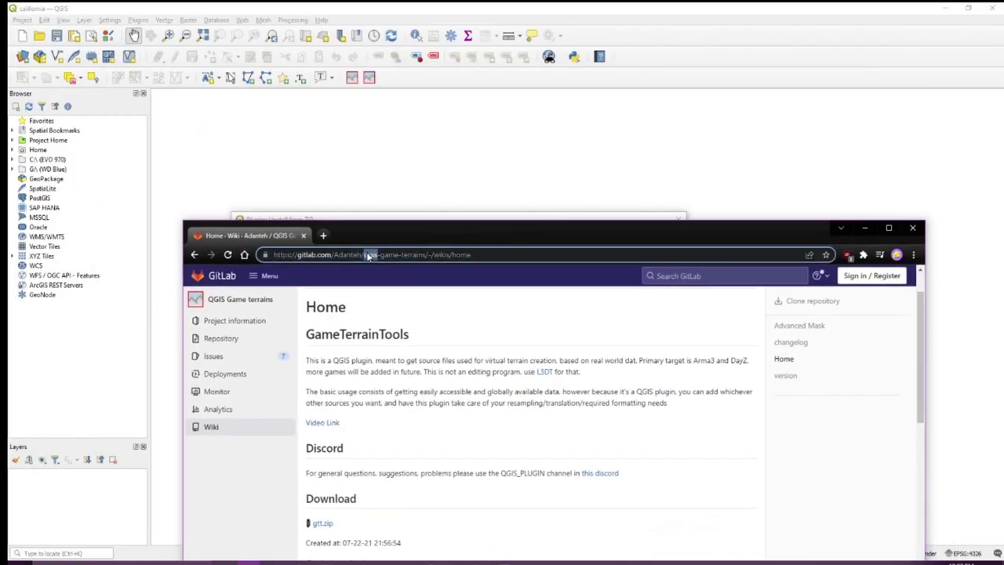
pyautogui.moveTo(412, 233); pyautogui.dragTo(439, 80)
pyautogui.scroll(-3, 479, 267)
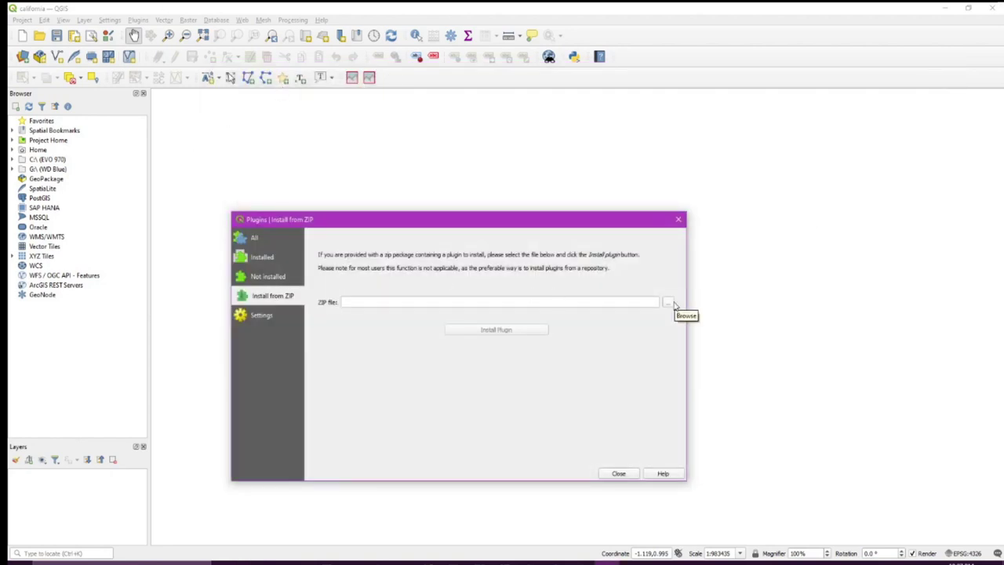
# Step: Close the Plugins dialog and open the Game Terrain Tools dock from the Game Terrains toolbar icon
pyautogui.click(618, 473)
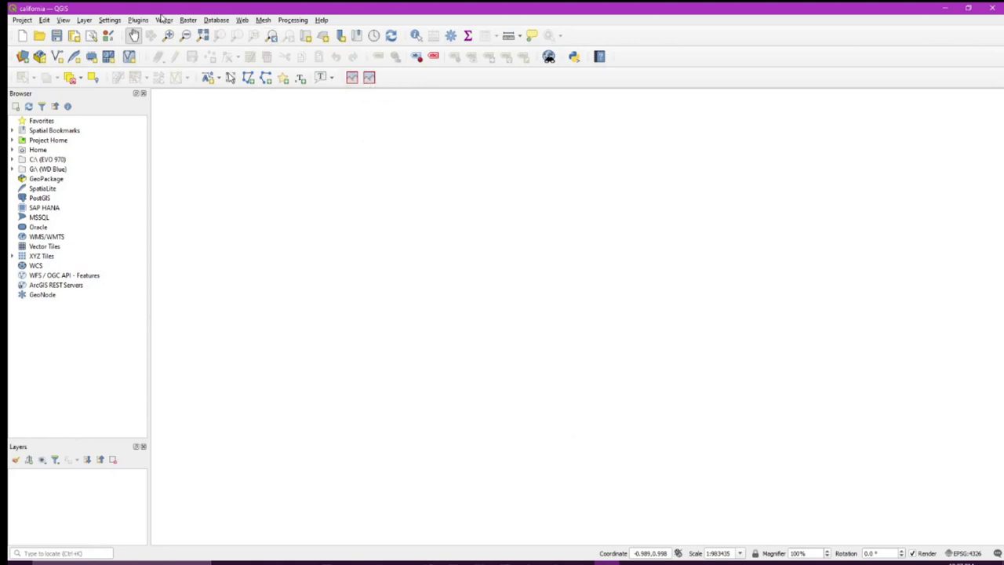
pyautogui.click(351, 78)
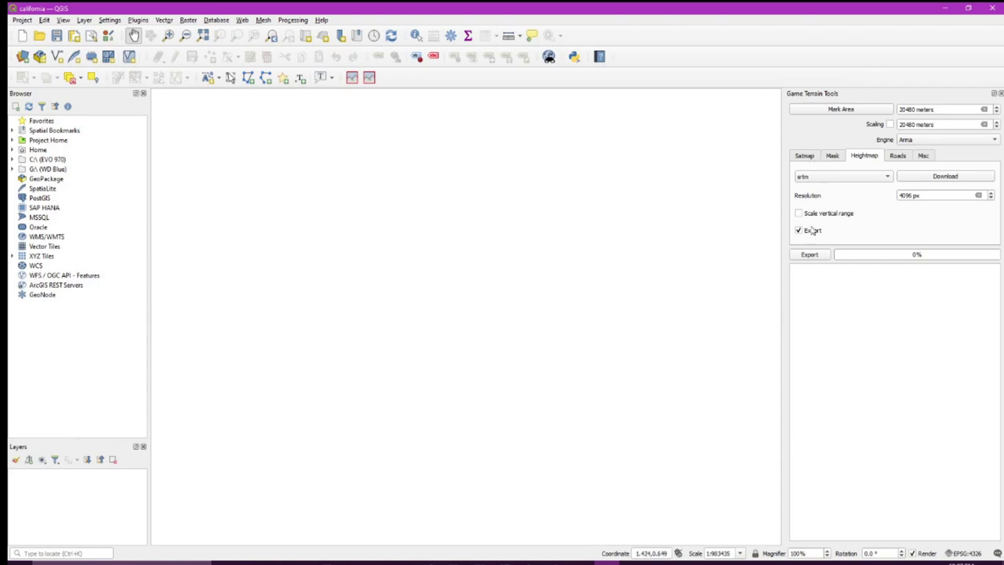
# Step: Look through the Game Terrain Tools tabs, then choose google as the Satmap imagery source
pyautogui.click(833, 161)
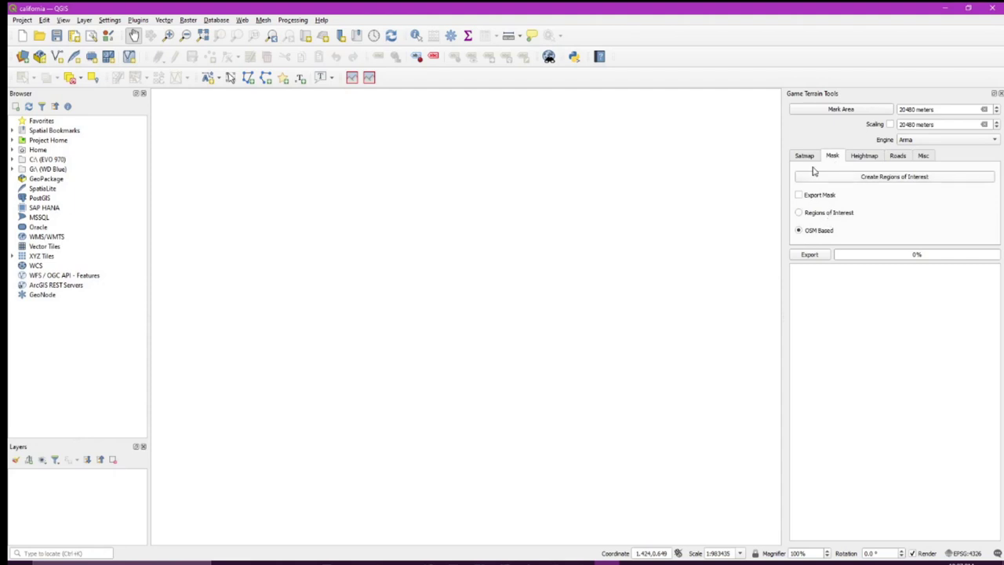
pyautogui.click(812, 162)
pyautogui.click(897, 160)
pyautogui.click(867, 160)
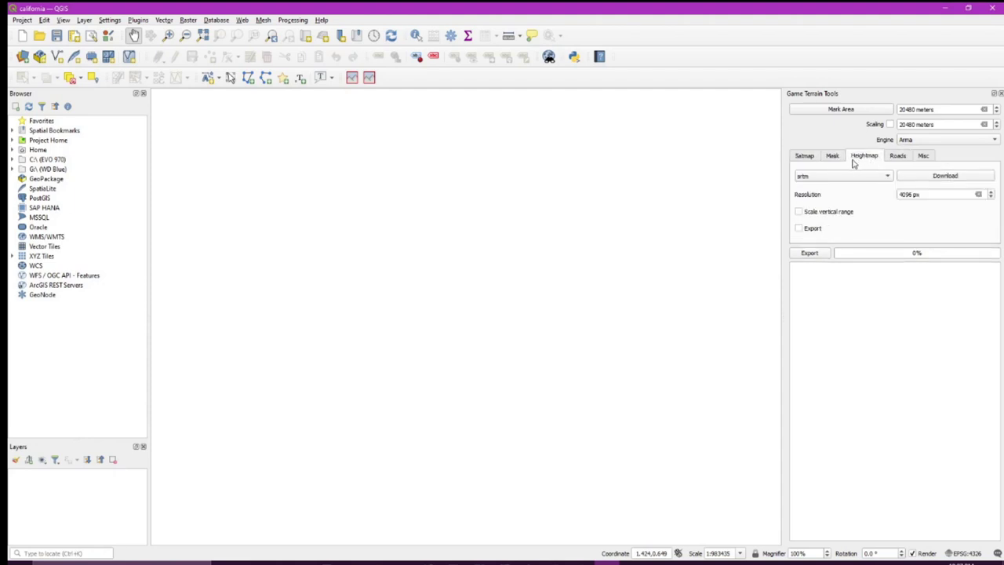
pyautogui.click(813, 162)
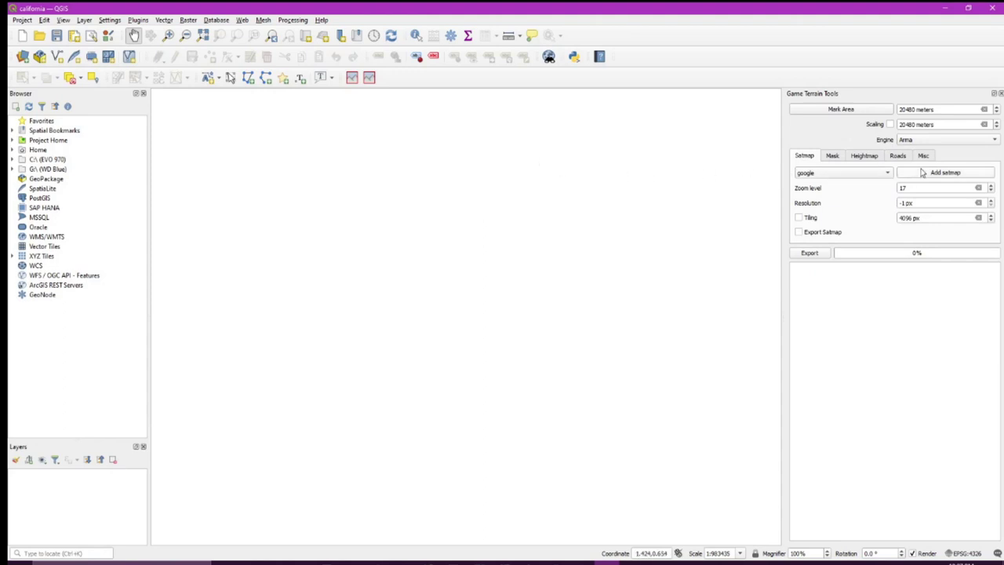
pyautogui.click(880, 174)
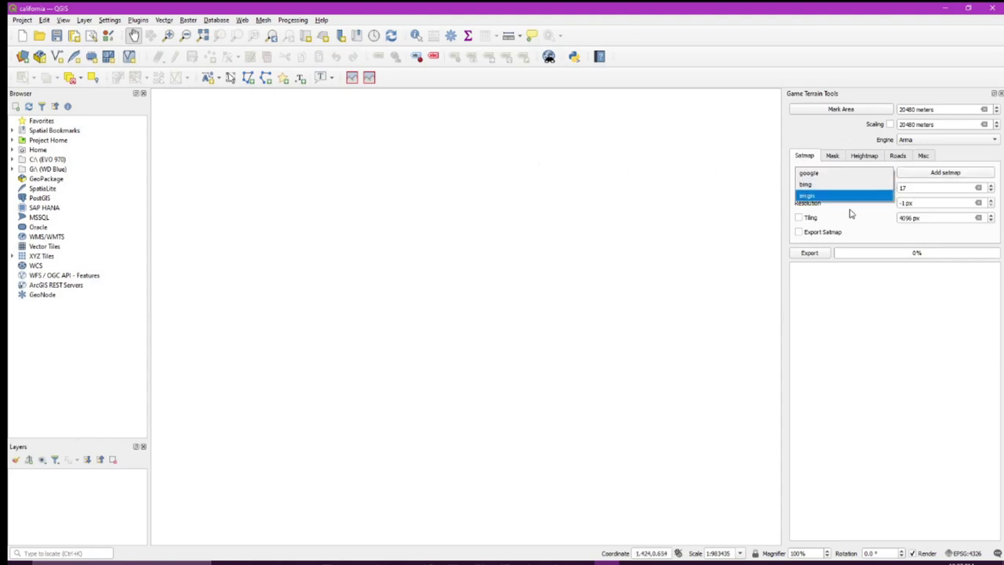
pyautogui.click(856, 173)
# Step: Add the google gtt_satmap layer and begin zooming in from the world view toward North America
pyautogui.click(931, 175)
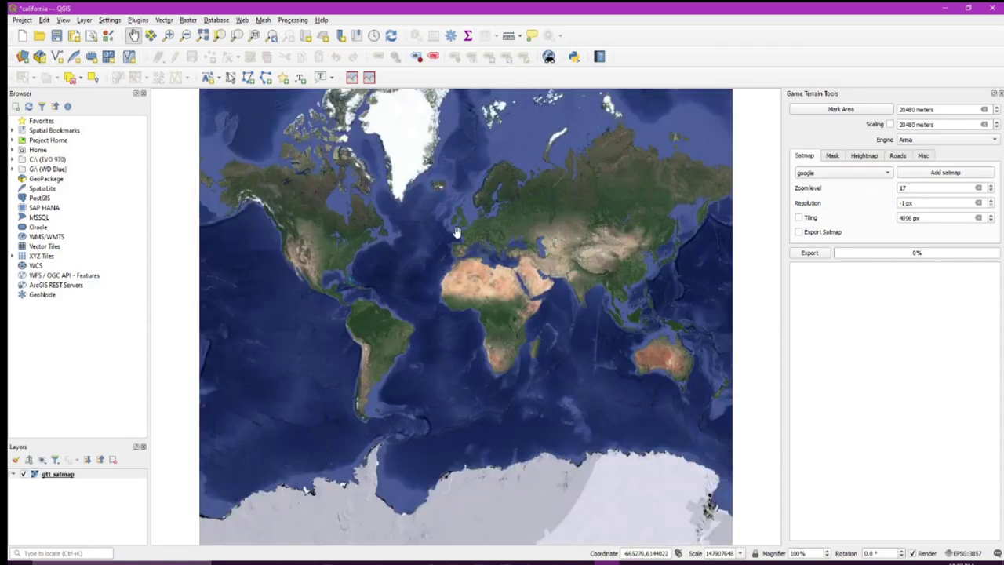
pyautogui.scroll(5, 335, 263)
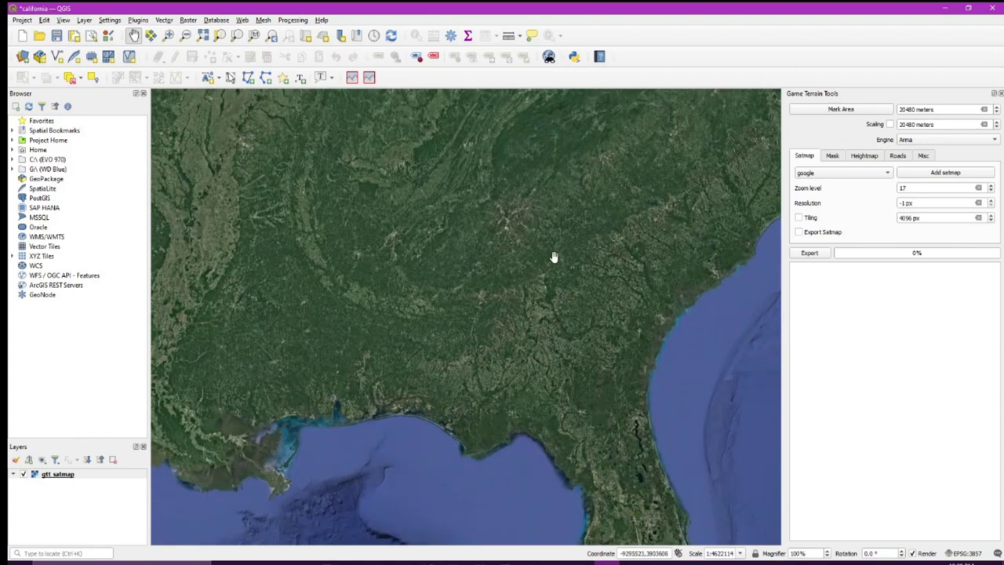
pyautogui.moveTo(547, 421); pyautogui.dragTo(484, 260)
pyautogui.scroll(-4, 481, 320)
pyautogui.scroll(4, 399, 226)
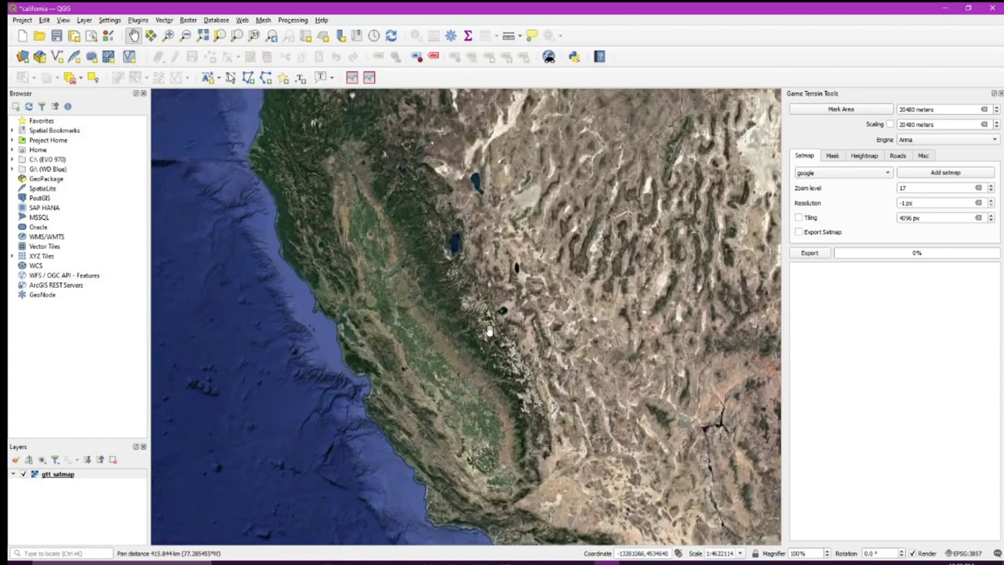
pyautogui.scroll(3, 490, 329)
# Step: Zoom in on Mono Lake and the Sierra Nevada mountains, toggling Export Satmap on and off
pyautogui.moveTo(491, 329); pyautogui.dragTo(459, 262)
pyautogui.moveTo(473, 347); pyautogui.dragTo(430, 267)
pyautogui.scroll(1, 430, 267)
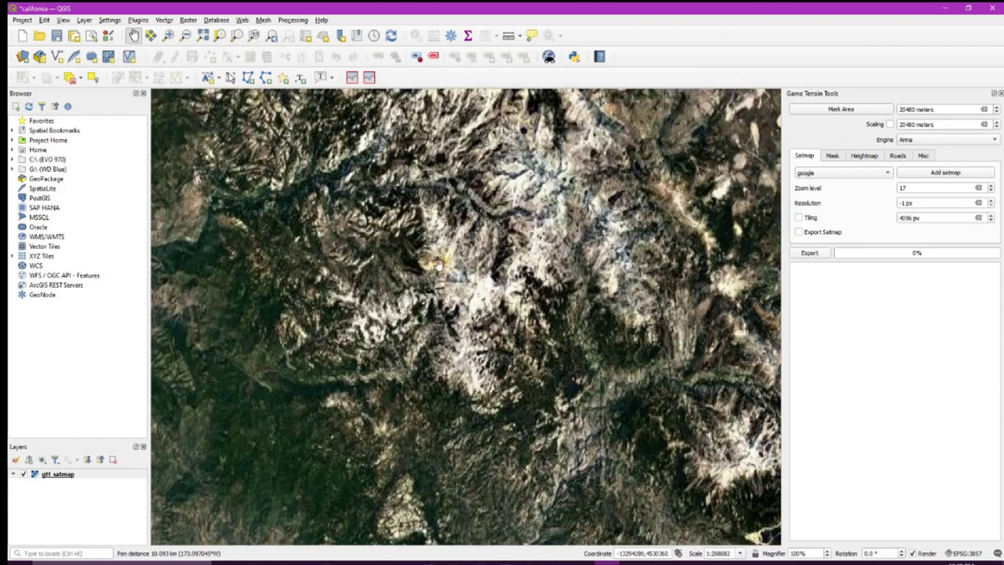
pyautogui.moveTo(502, 366); pyautogui.dragTo(510, 309)
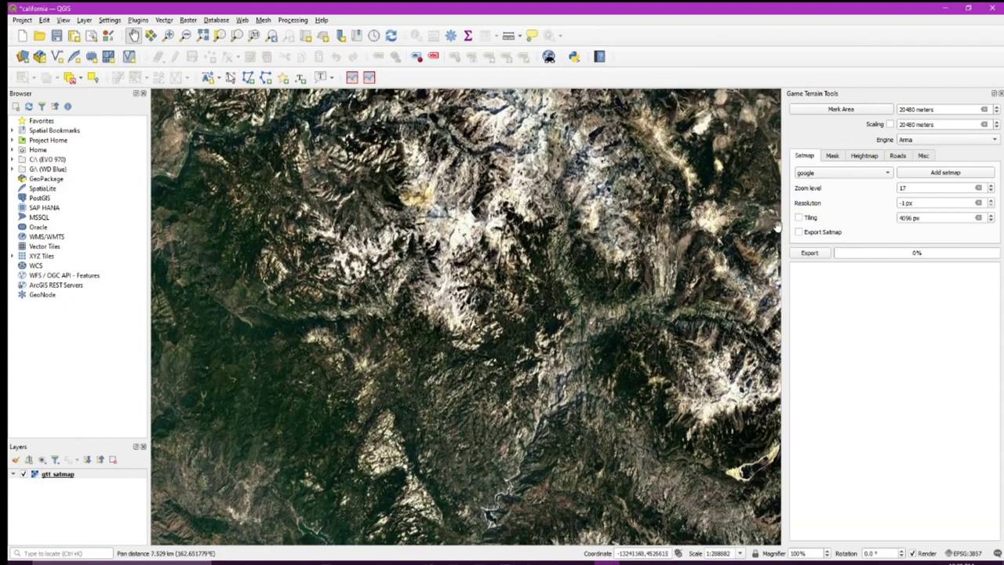
pyautogui.click(816, 234)
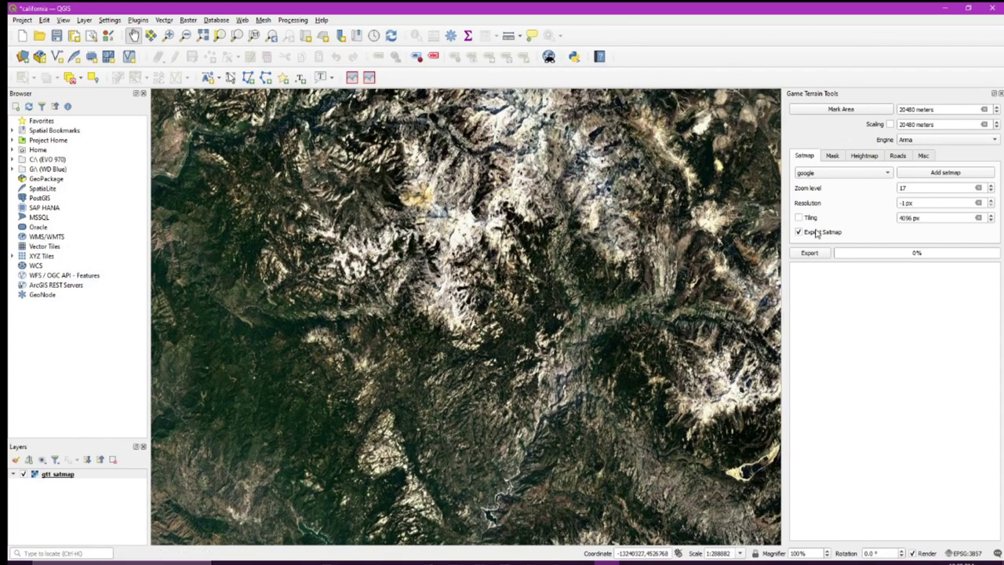
pyautogui.click(815, 233)
# Step: Mark a 20480 m square area over the mountains, start its satmap export, then select the area and scaling values
pyautogui.click(835, 113)
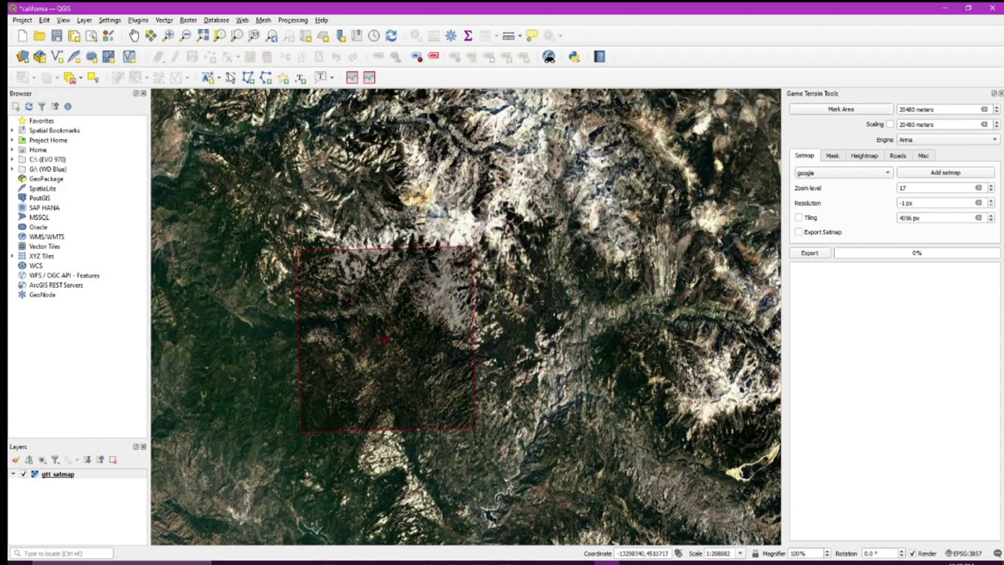
pyautogui.click(360, 350)
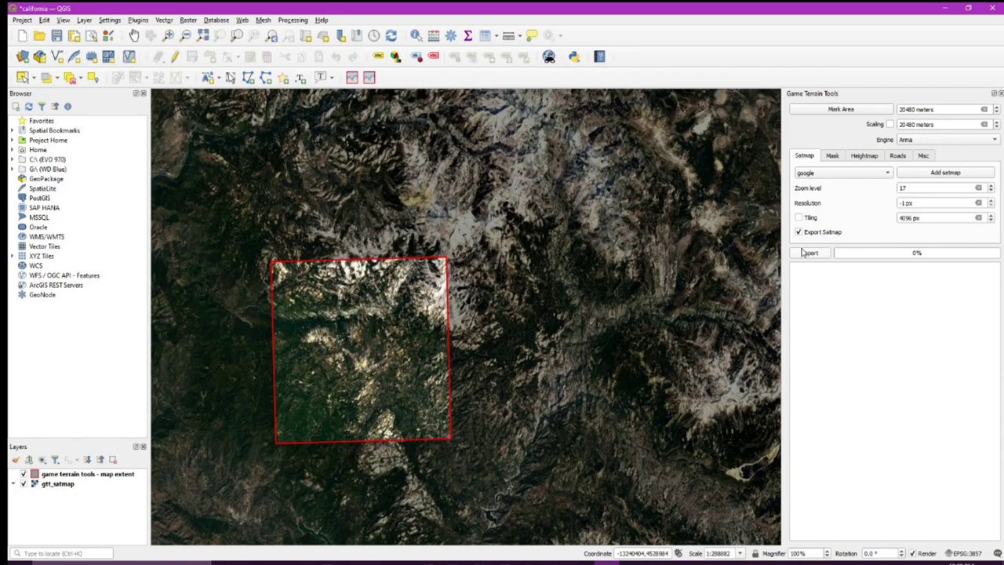
pyautogui.click(807, 254)
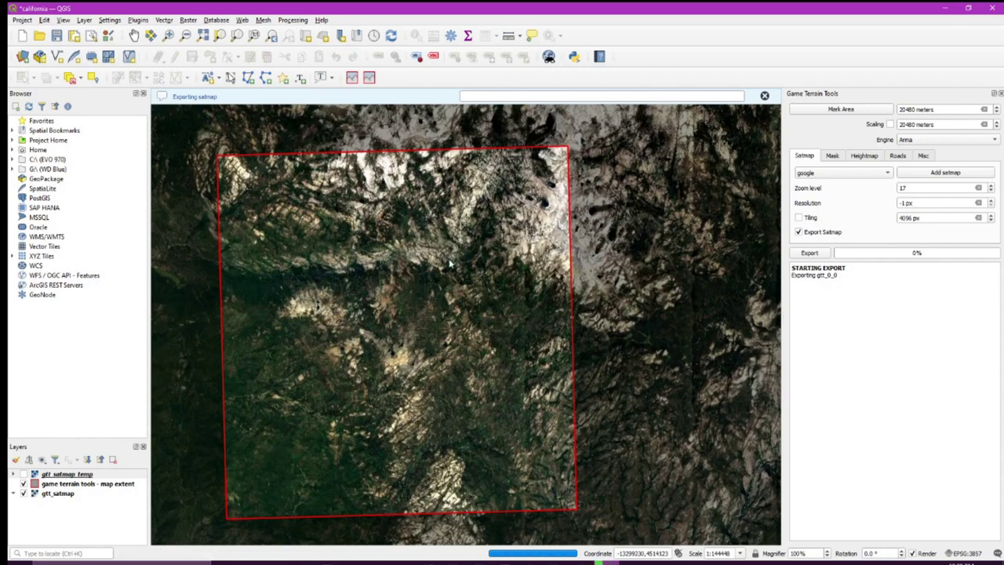
pyautogui.doubleClick(908, 109)
pyautogui.hotkey('ctrl', 'c')
pyautogui.click(910, 123)
# Step: Once the export reports Export done, uncheck Export Satmap and re-centre the map on the marked area
pyautogui.hotkey('ctrl', 'v')
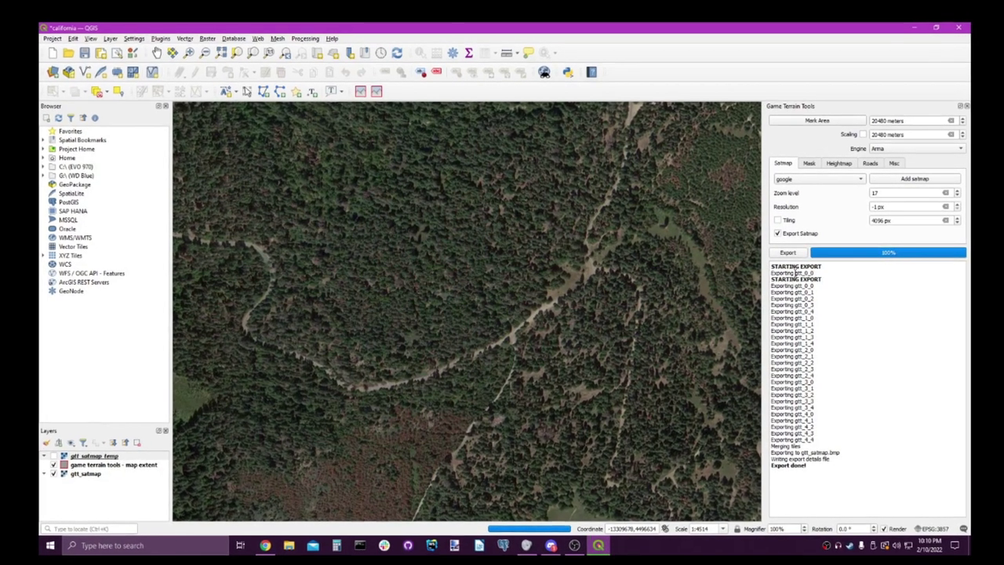
pyautogui.click(816, 232)
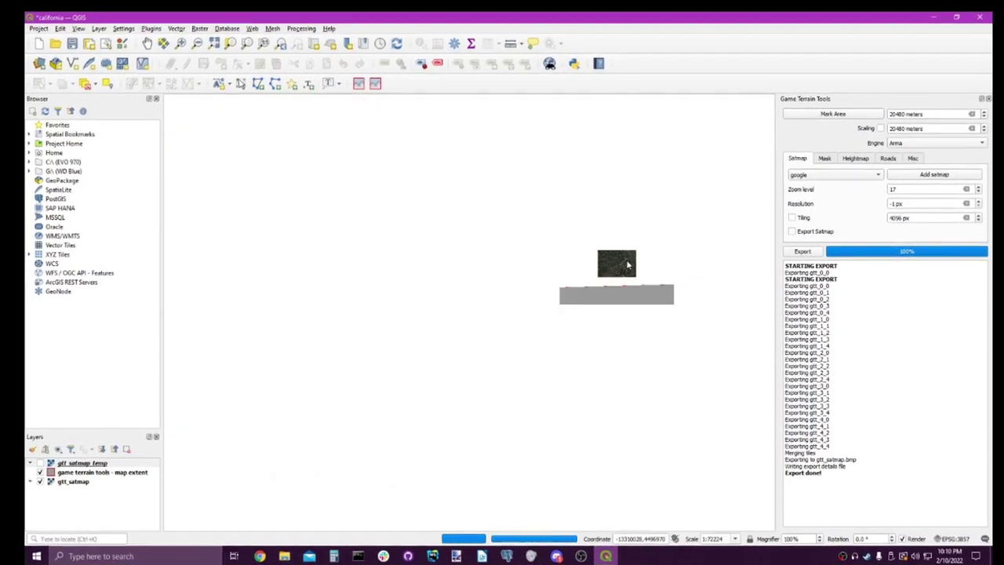
pyautogui.moveTo(628, 265); pyautogui.dragTo(554, 307)
pyautogui.scroll(-1, 581, 273)
pyautogui.moveTo(581, 273); pyautogui.dragTo(539, 336)
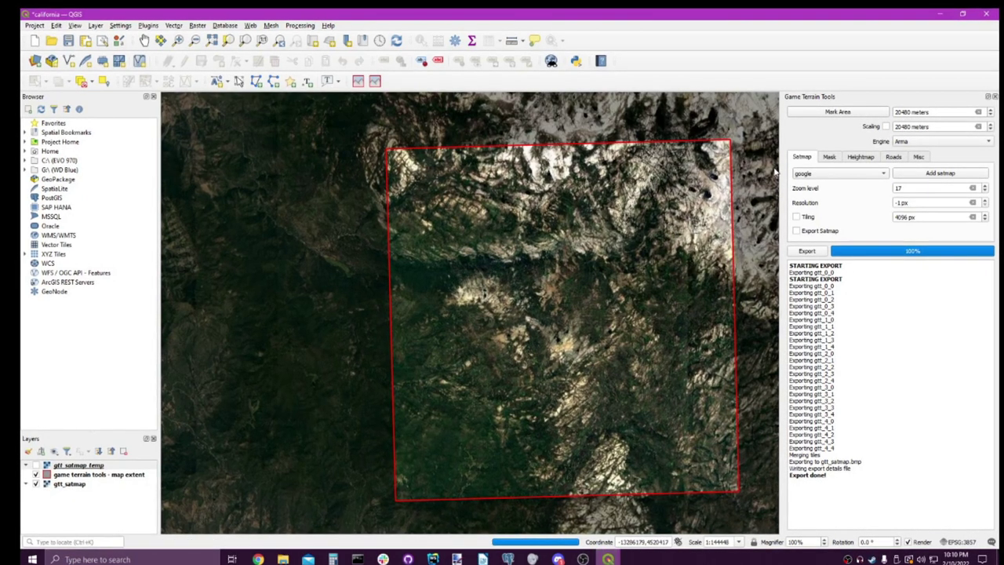
# Step: Download the srtm heightmap at 4096 px for the marked area and inspect the gtt_heightmap layer
pyautogui.click(864, 157)
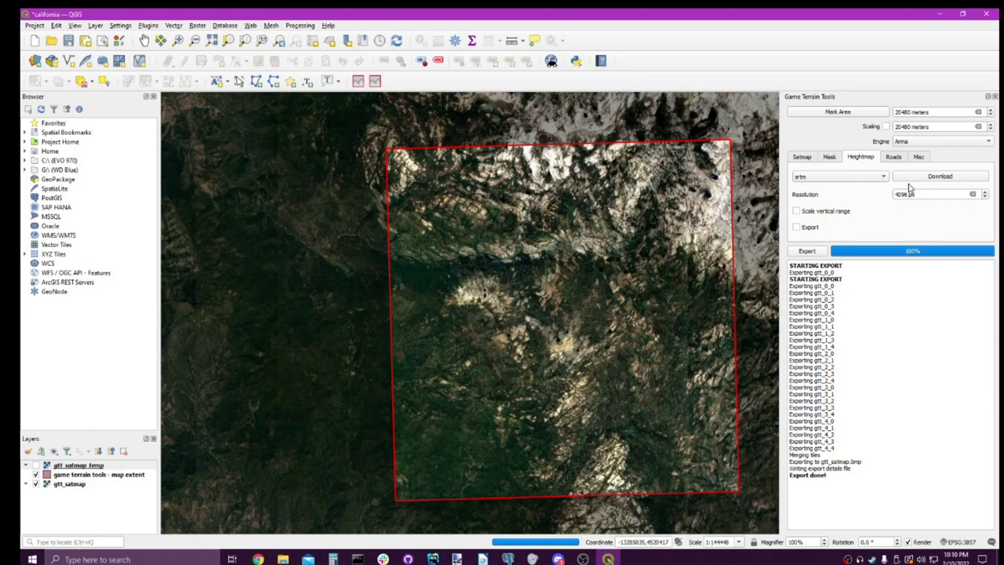
pyautogui.click(914, 179)
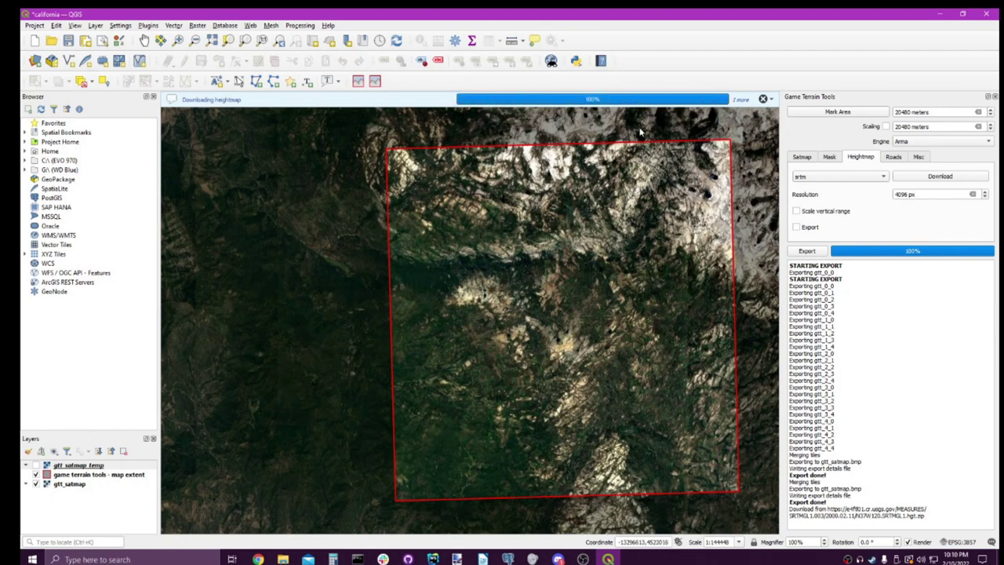
pyautogui.scroll(-4, 581, 251)
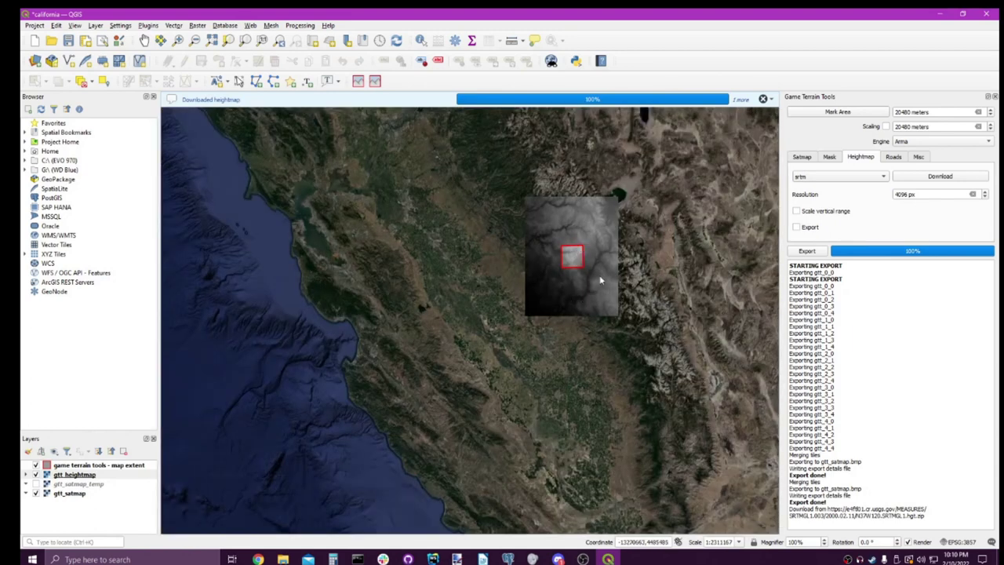
pyautogui.scroll(2, 608, 260)
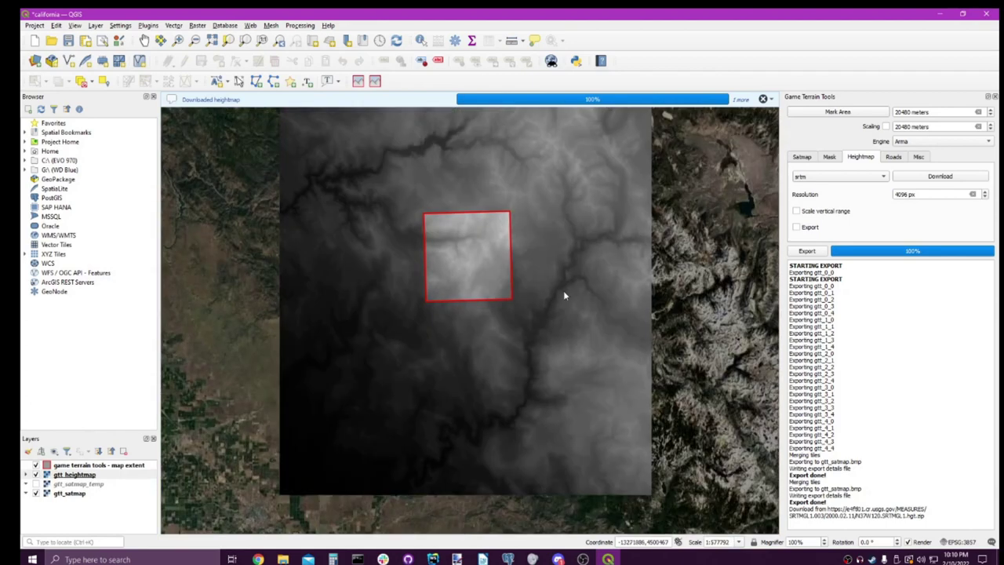
pyautogui.scroll(2, 407, 163)
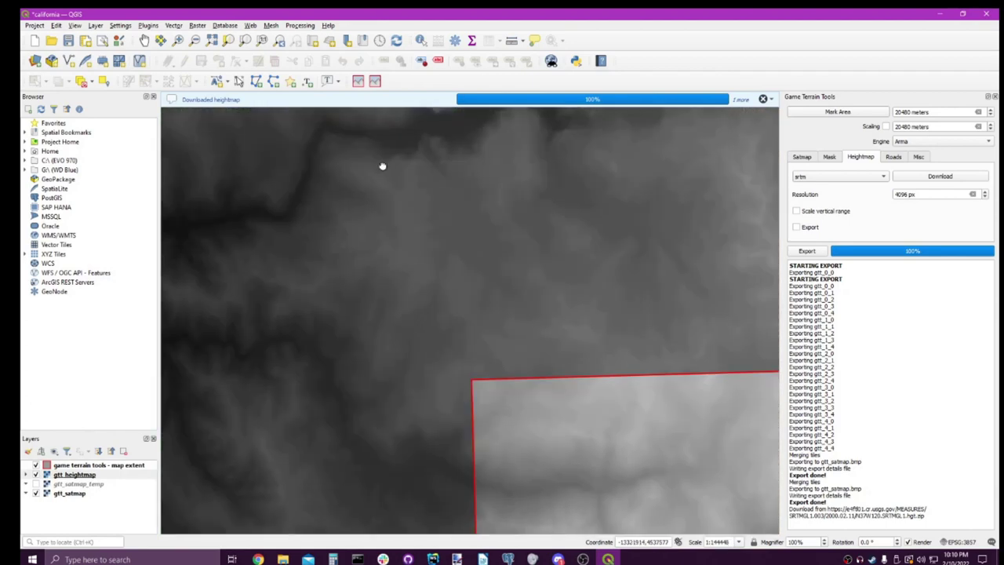
pyautogui.moveTo(381, 163); pyautogui.dragTo(497, 253)
pyautogui.scroll(-1, 497, 253)
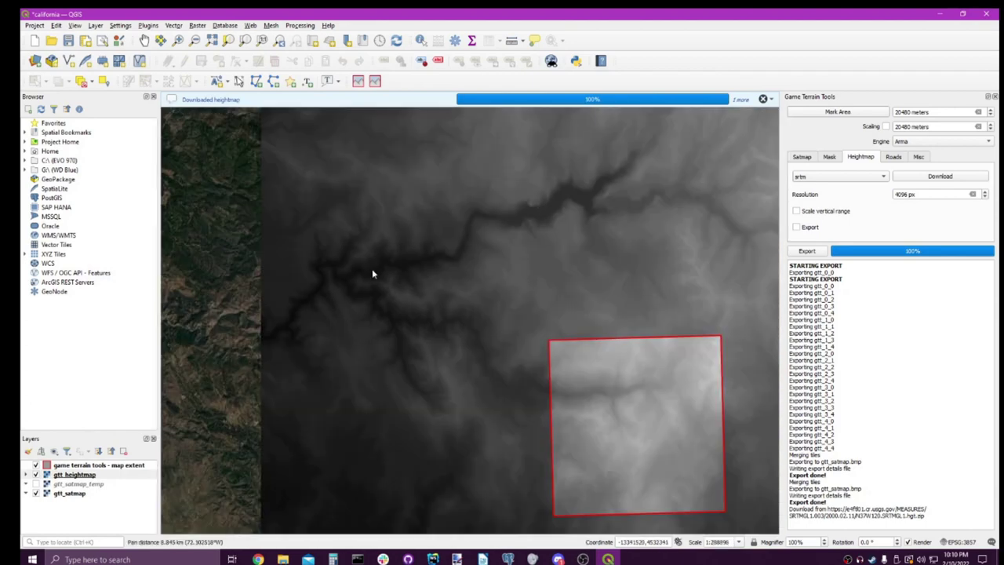
pyautogui.scroll(-1, 463, 452)
pyautogui.moveTo(489, 432); pyautogui.dragTo(484, 313)
pyautogui.scroll(2, 518, 290)
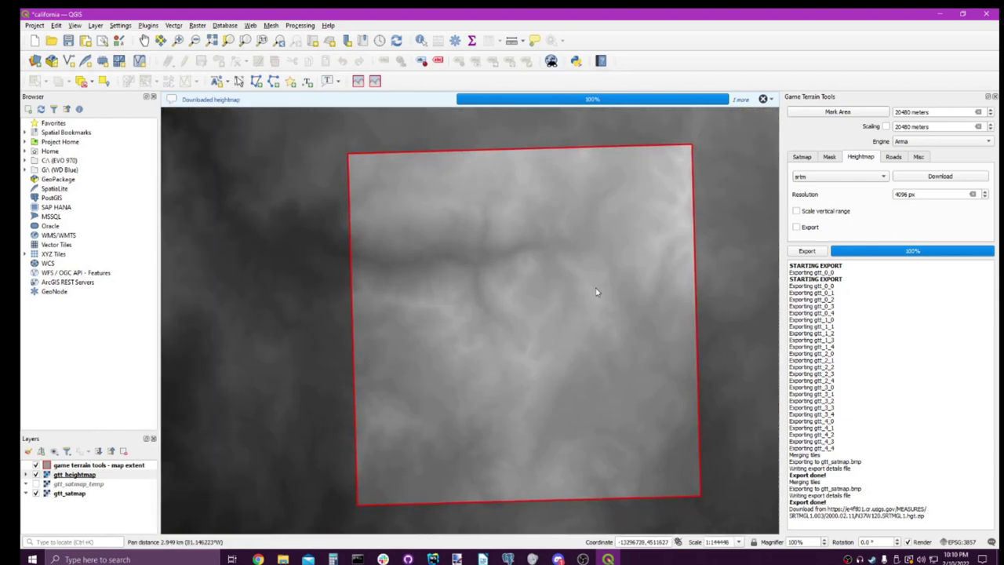
# Step: Export the heightmap to gtt_heightmap.asc, moving the gdal_translate console aside while it runs
pyautogui.click(808, 251)
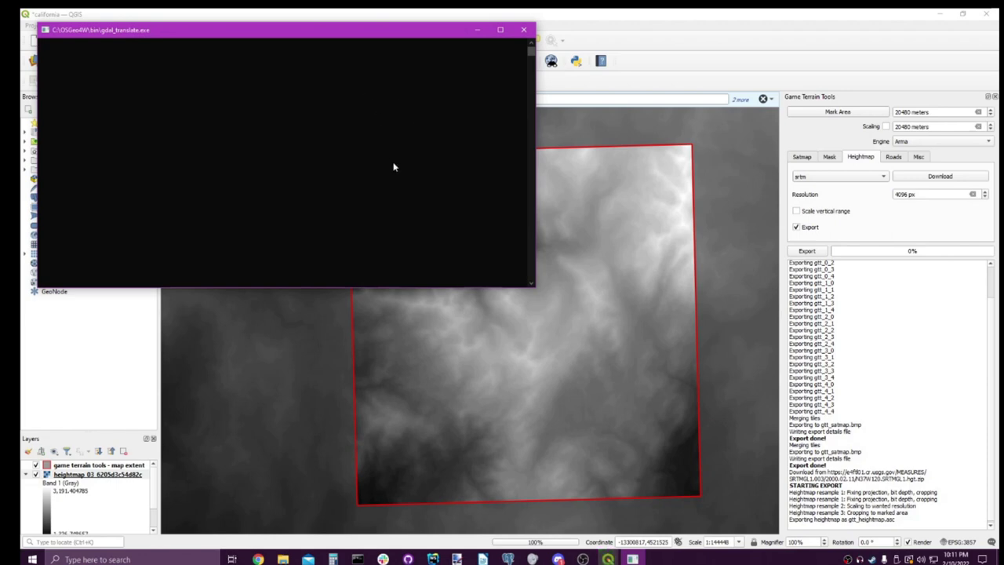
pyautogui.moveTo(381, 29); pyautogui.dragTo(572, 253)
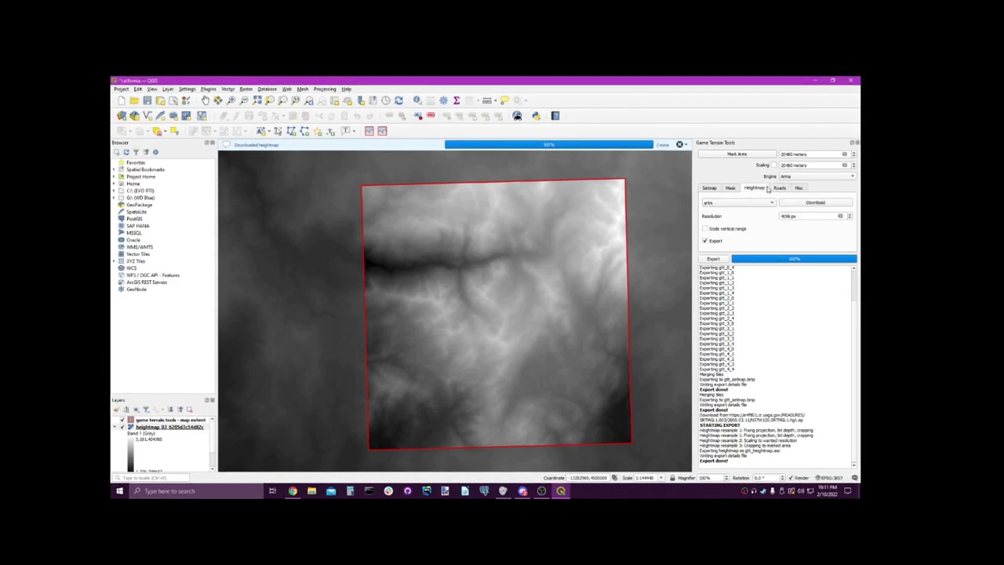
# Step: Turn off heightmap export and download OpenStreetMap roads and shapes (23.13 Mb) for the marked area
pyautogui.click(715, 242)
pyautogui.click(780, 188)
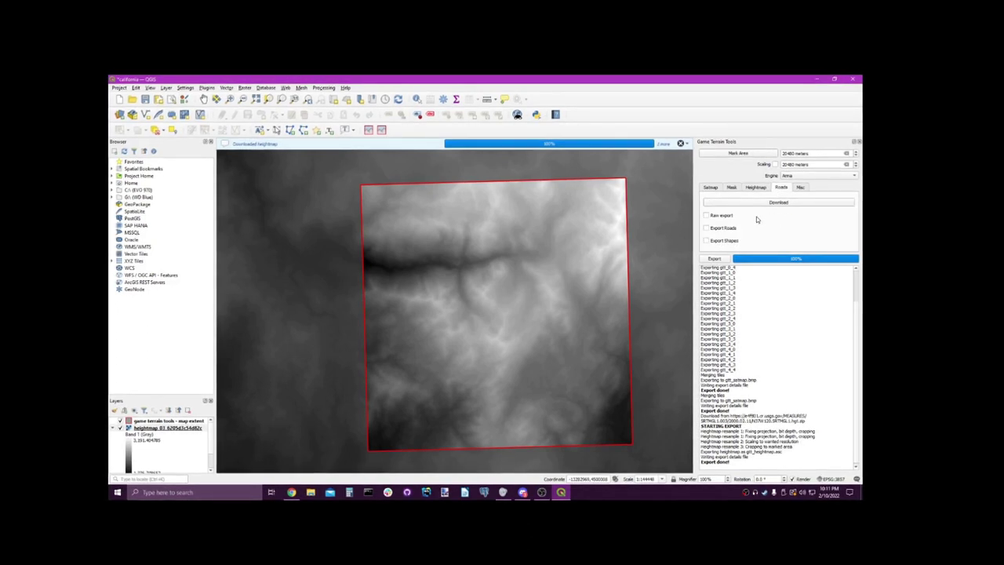
pyautogui.click(765, 202)
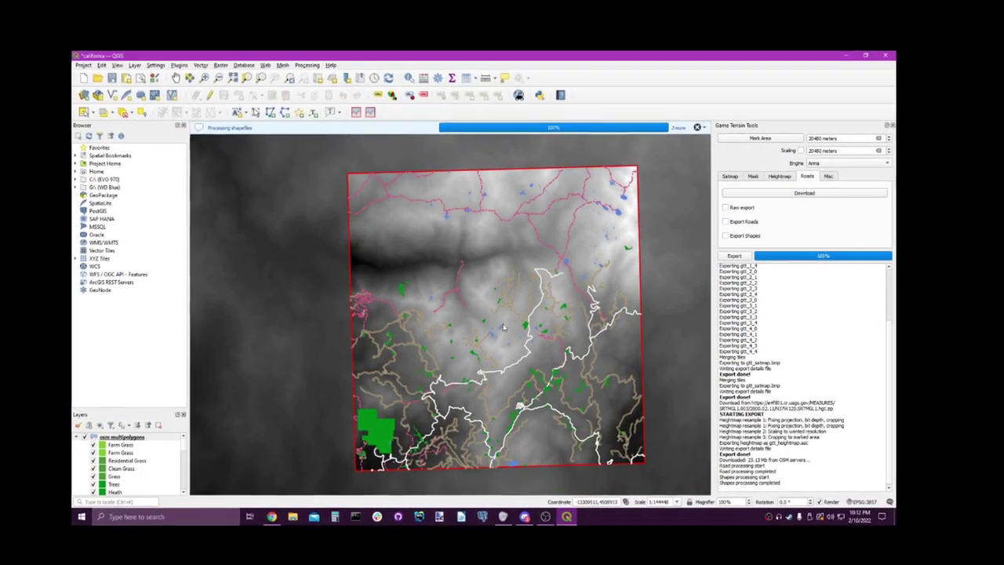
# Step: Check the downloaded osm layers on the map and enlarge the Layers panel to list them all
pyautogui.scroll(1, 424, 349)
pyautogui.scroll(2, 365, 347)
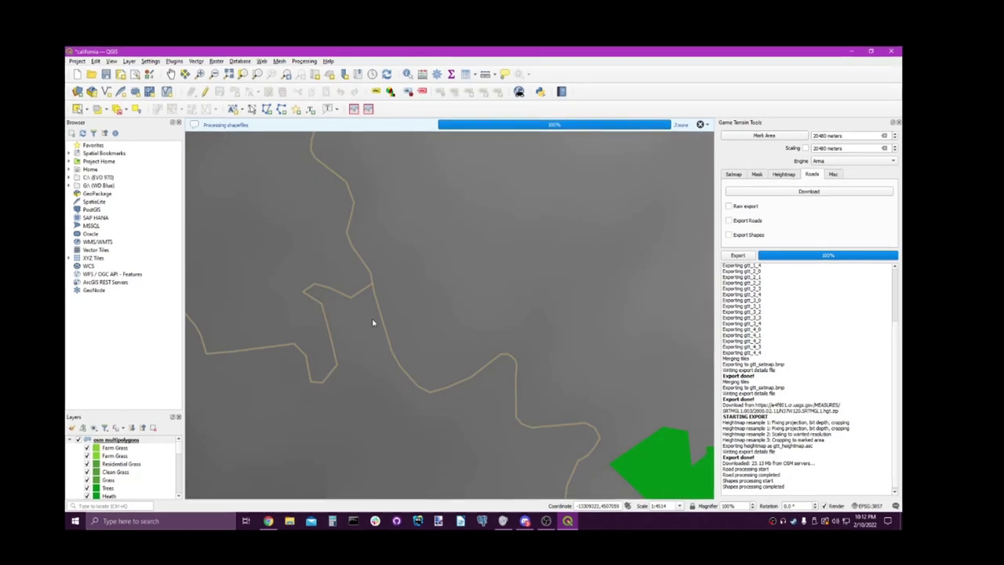
pyautogui.scroll(-2, 370, 322)
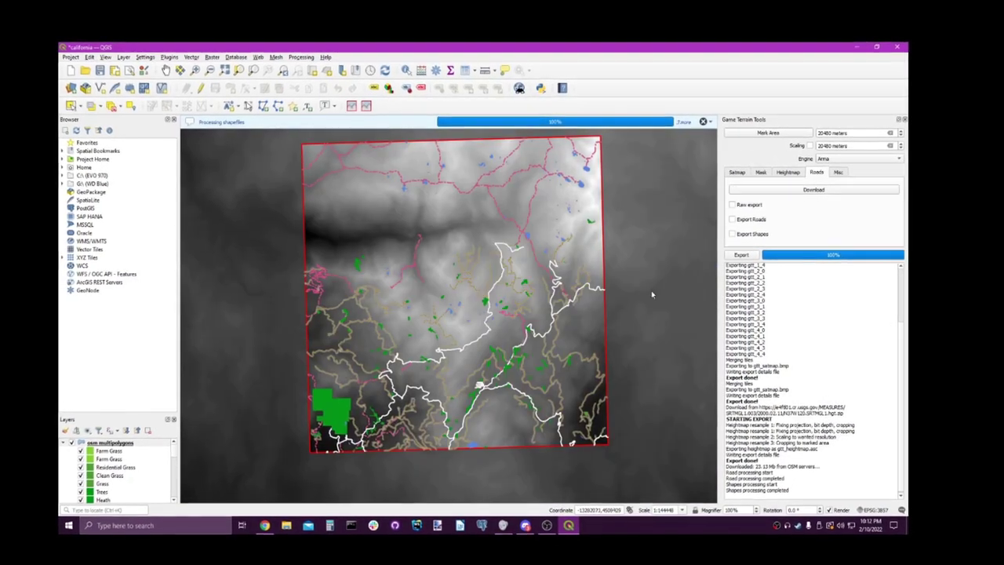
pyautogui.scroll(-5, 117, 463)
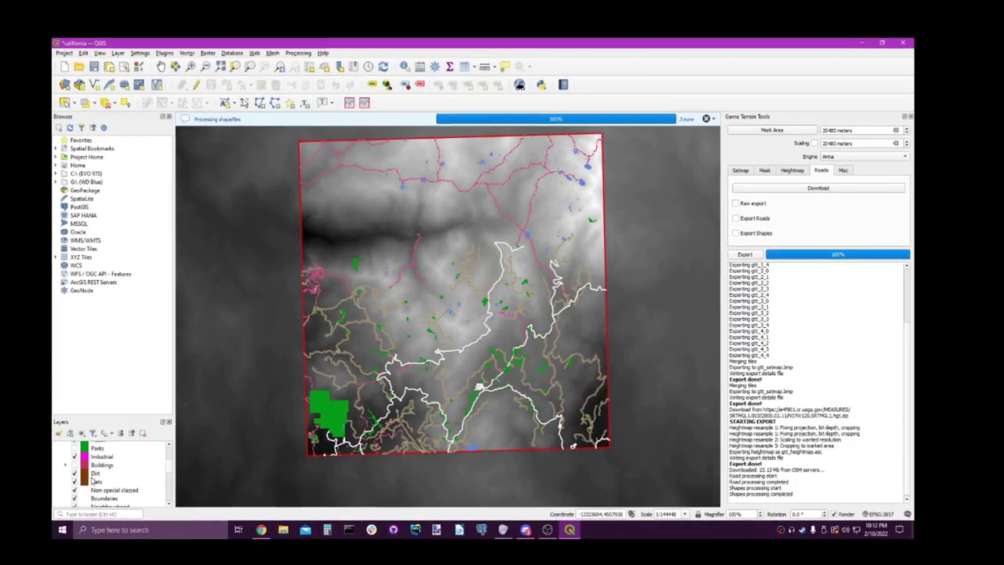
pyautogui.scroll(-5, 90, 482)
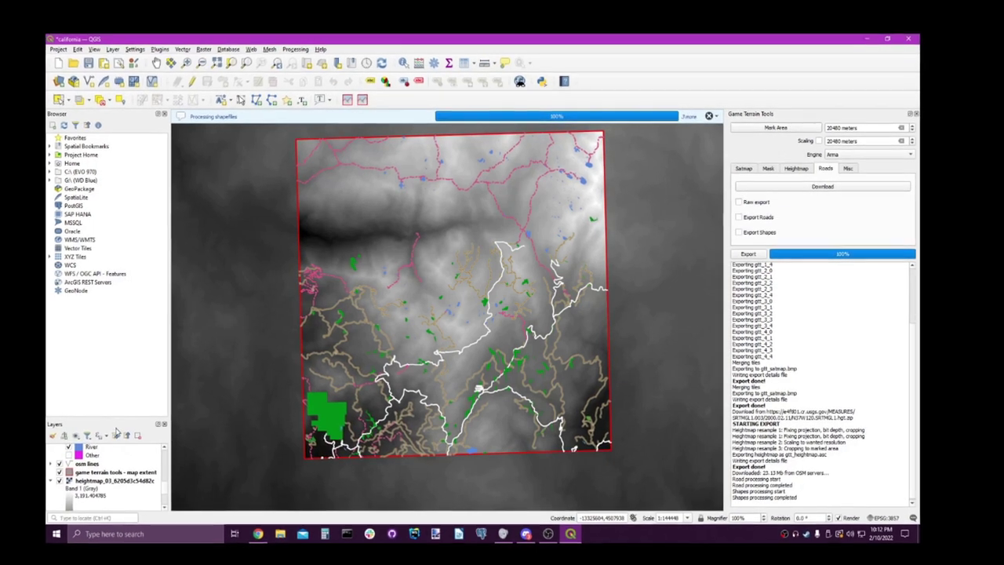
pyautogui.moveTo(123, 418); pyautogui.dragTo(123, 205)
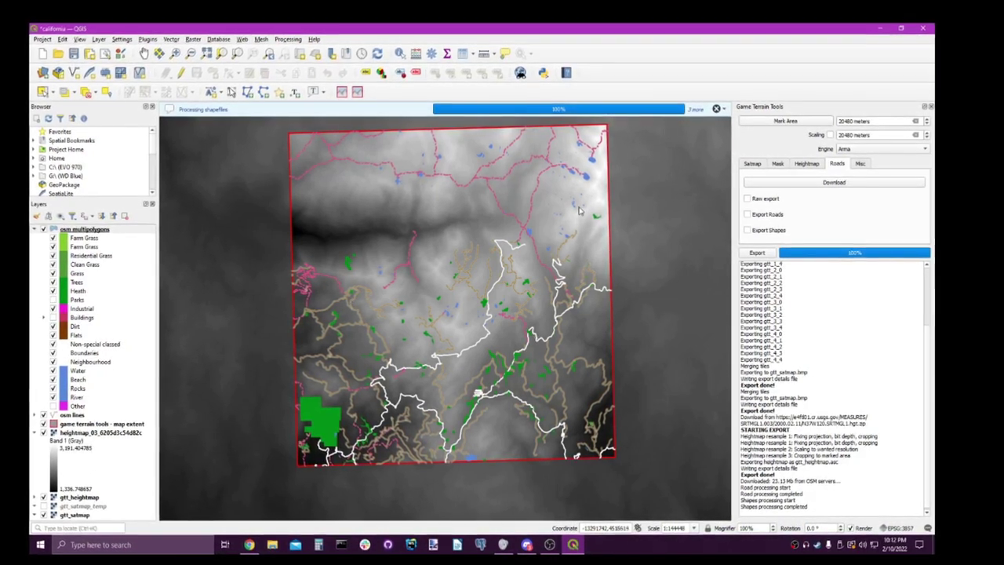
# Step: Export the OSM roads and shapes, then dismiss the download and Export done messages
pyautogui.click(746, 214)
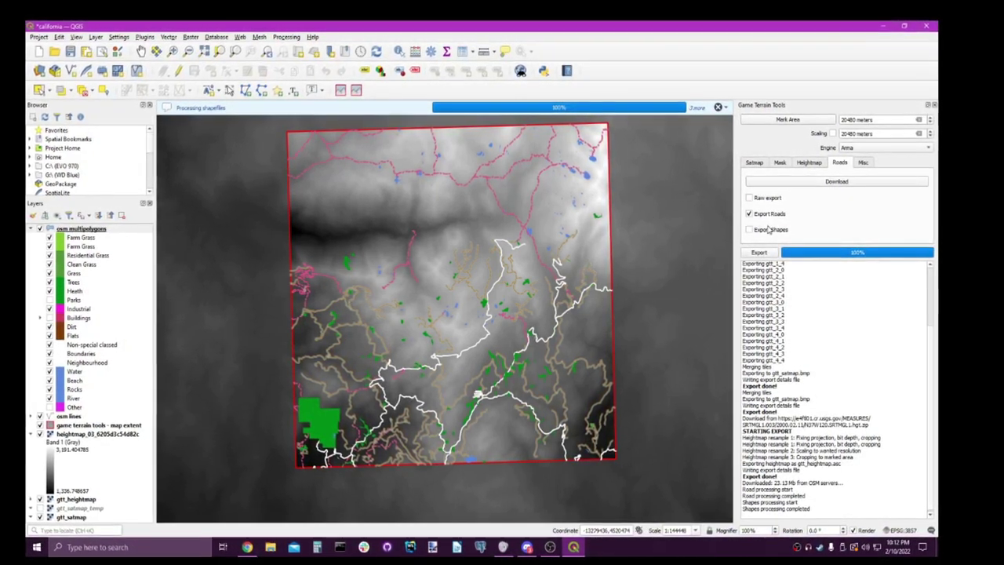
pyautogui.click(749, 229)
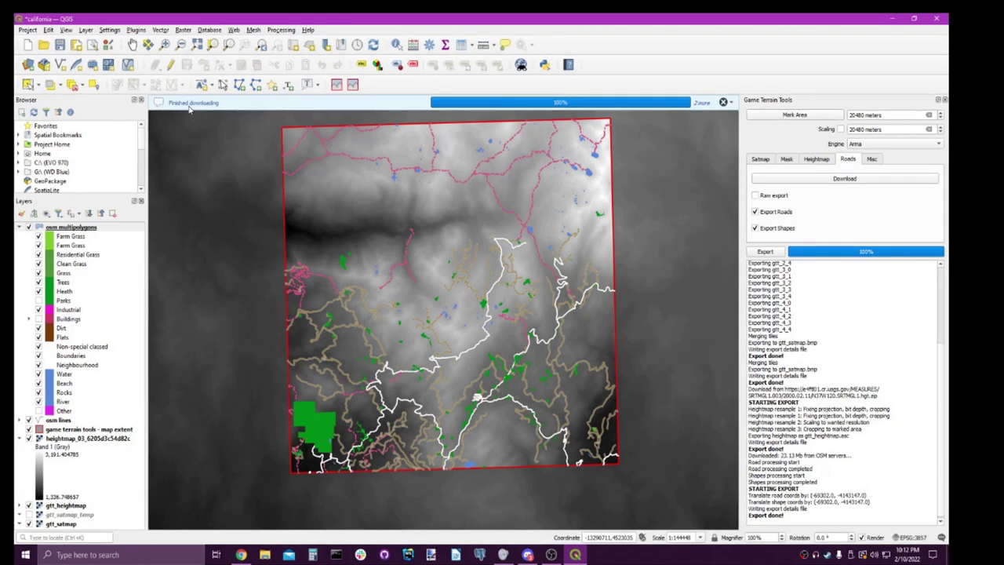
pyautogui.click(723, 105)
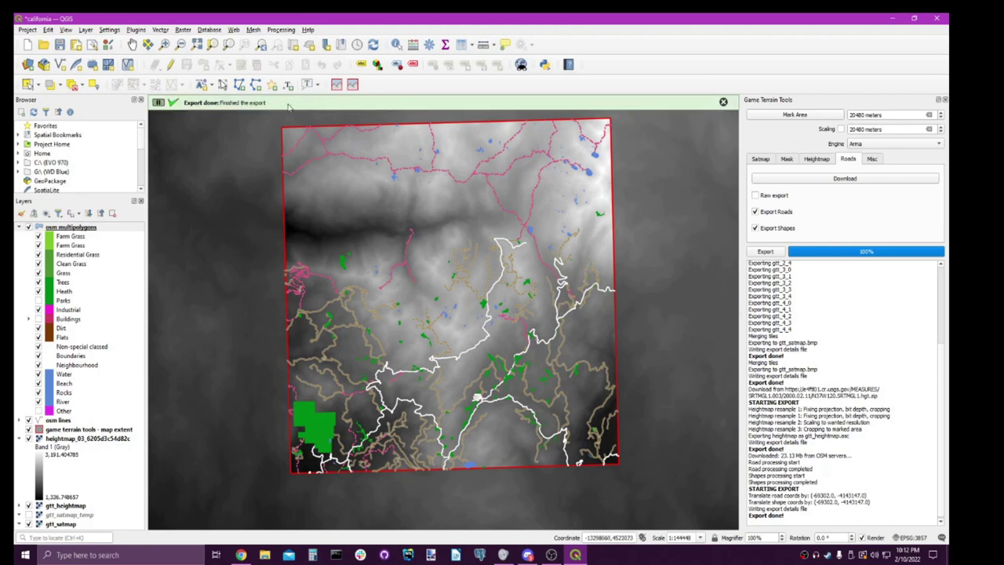
pyautogui.click(722, 103)
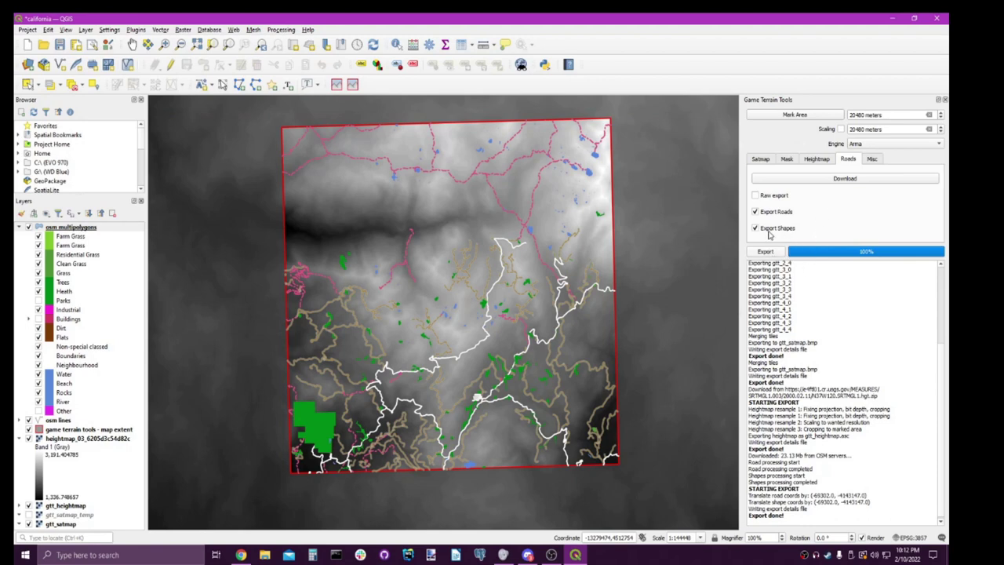
# Step: Export the OSM-based terrain mask from the Mask tab as gtt_mask_osm.bmp
pyautogui.click(789, 159)
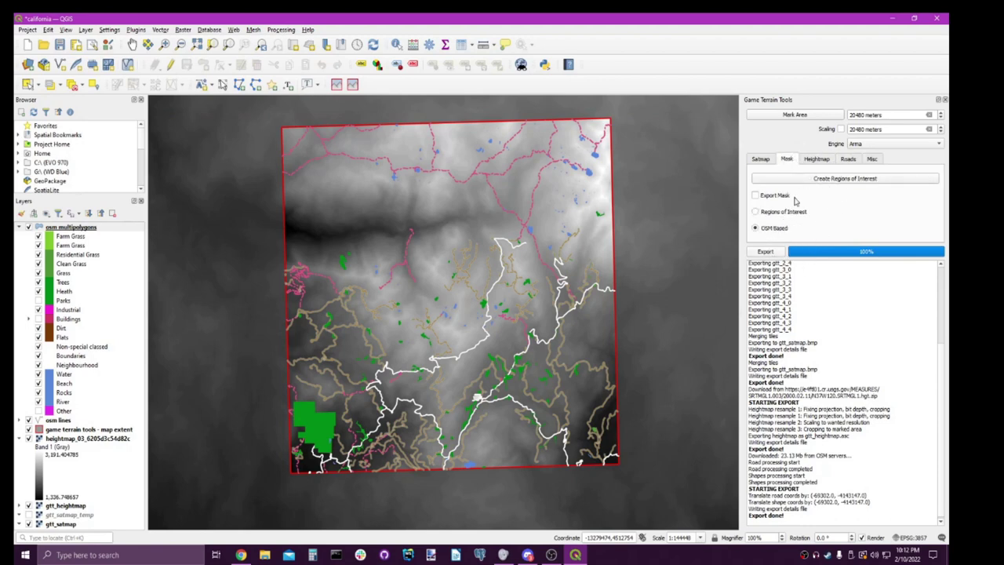
pyautogui.click(764, 252)
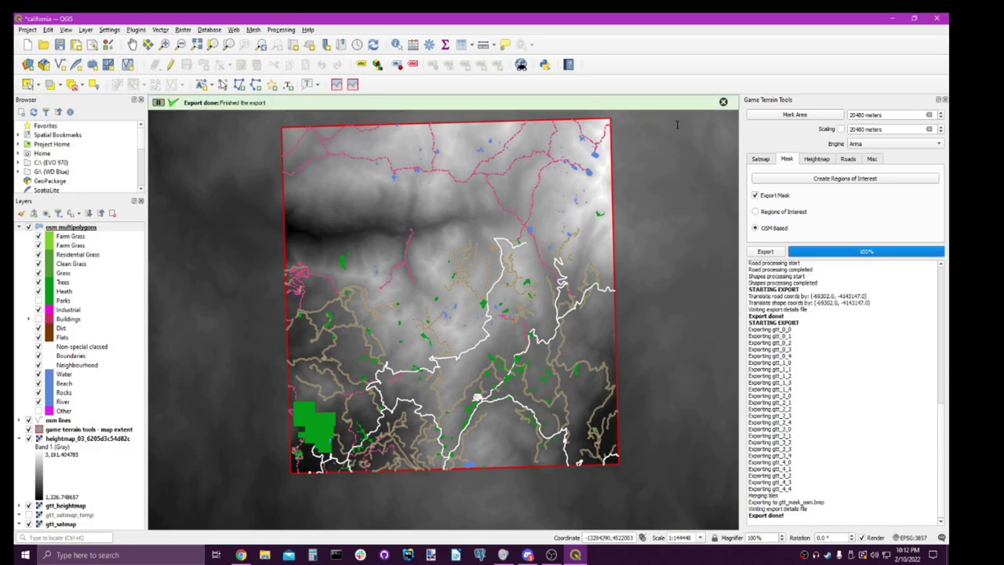
# Step: Dismiss the Export done message and save the california.qgz project
pyautogui.click(724, 102)
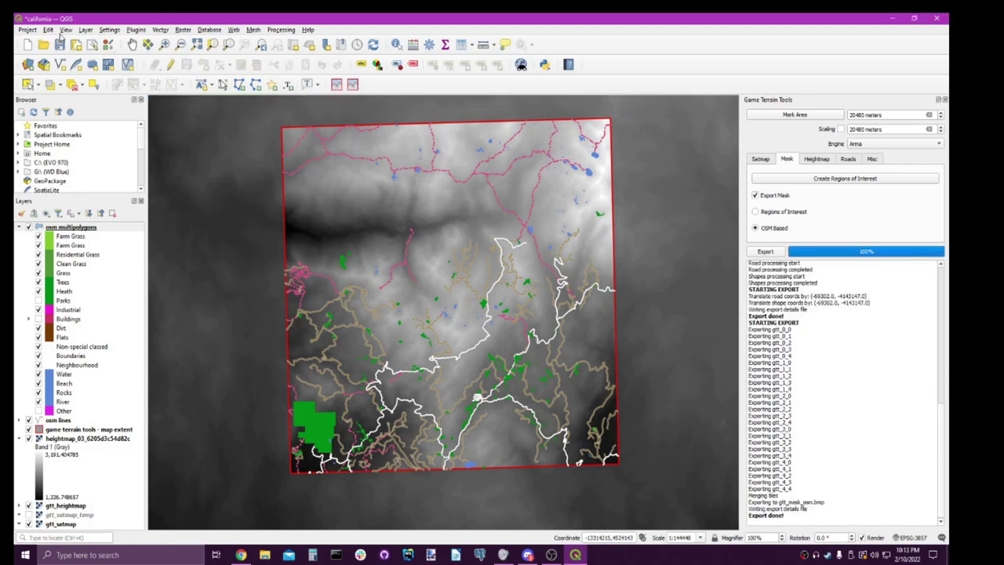
pyautogui.click(29, 29)
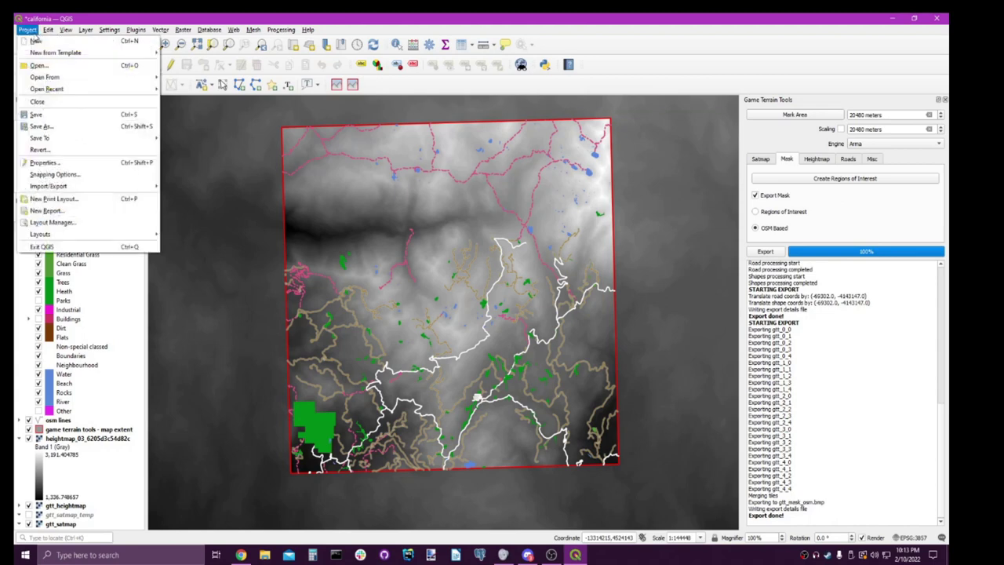
pyautogui.click(34, 116)
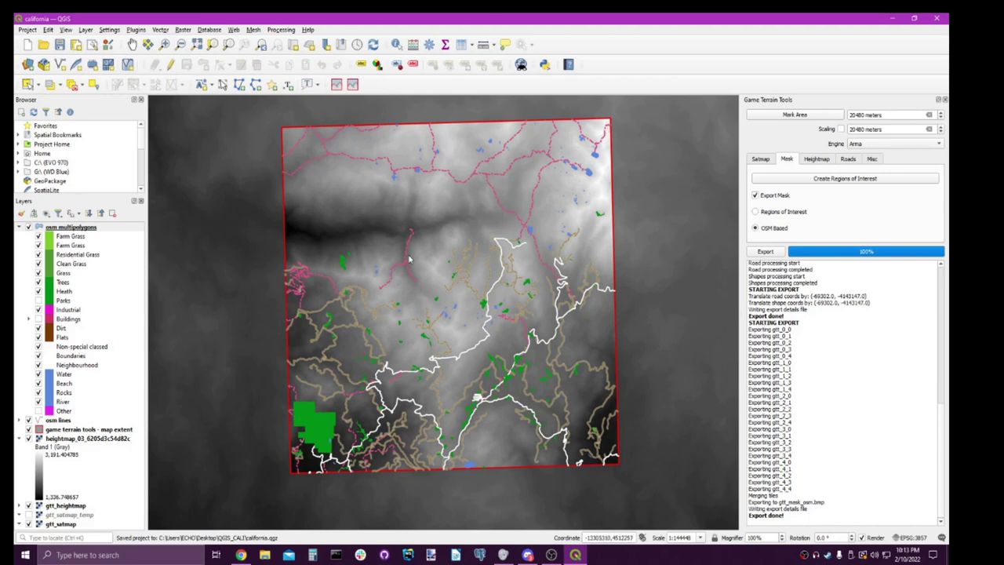
pyautogui.scroll(-1, 409, 259)
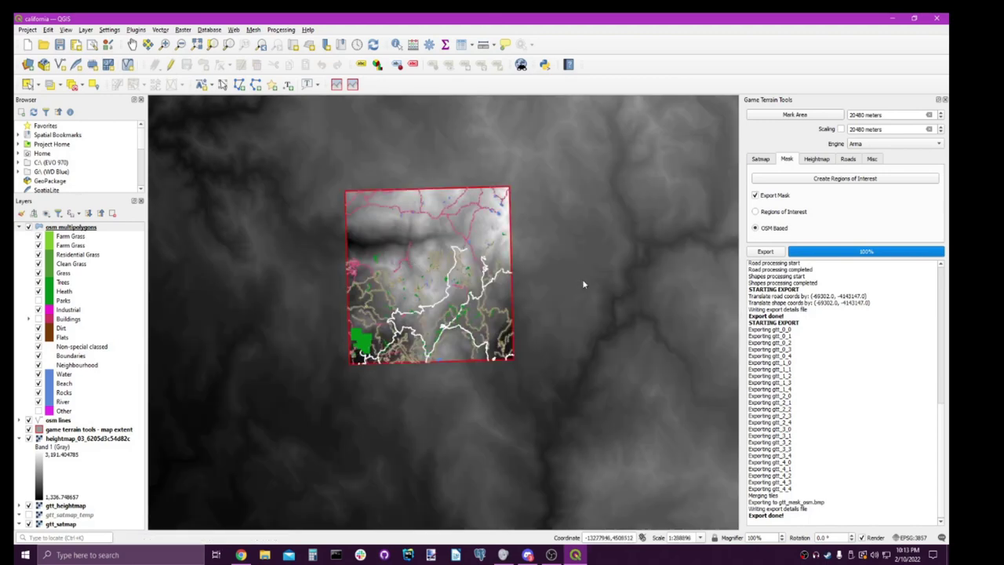
# Step: Minimise QGIS and open the QGIS_CALI folder full screen, looking over its osm and scratch files
pyautogui.click(900, 16)
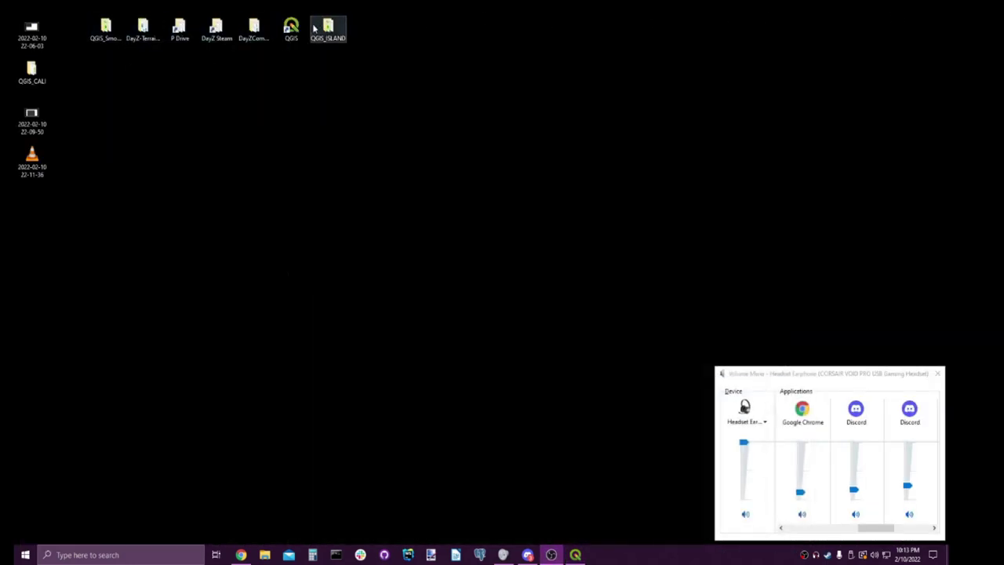
pyautogui.doubleClick(44, 79)
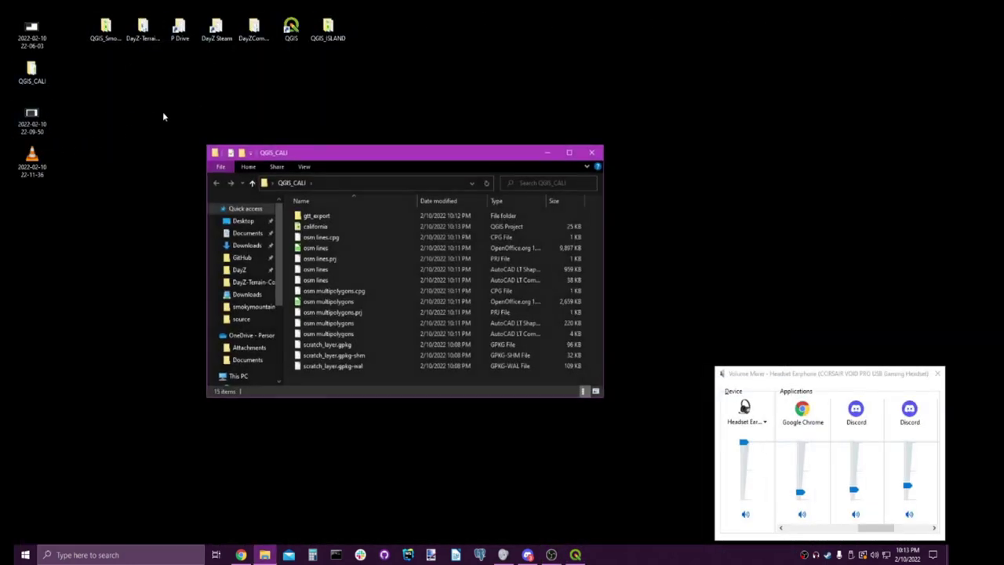
pyautogui.doubleClick(359, 153)
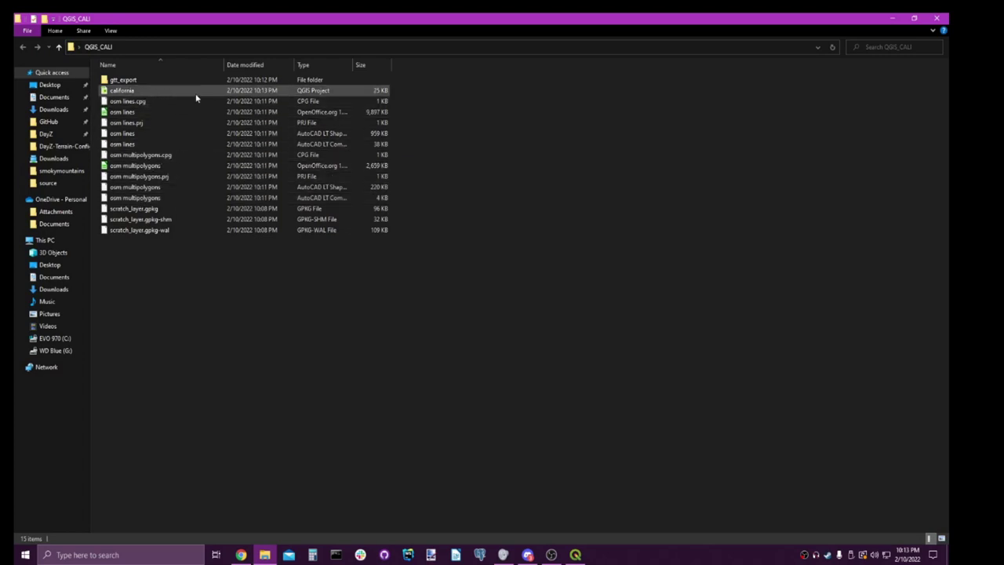
pyautogui.moveTo(162, 265); pyautogui.dragTo(173, 109)
pyautogui.click(135, 230)
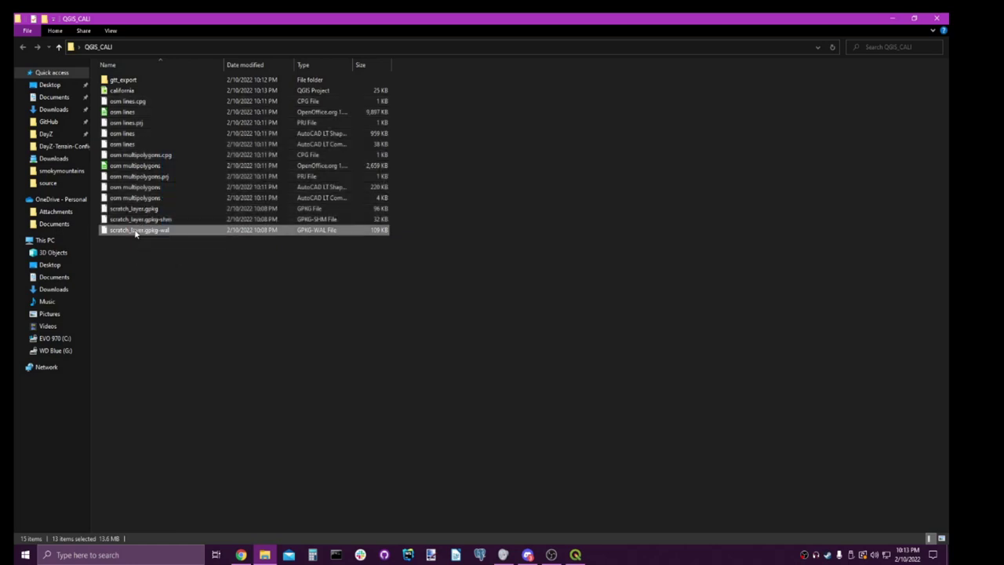
# Step: Open gtt_export, select its 14 exported files to review them, then restore the window size
pyautogui.doubleClick(128, 80)
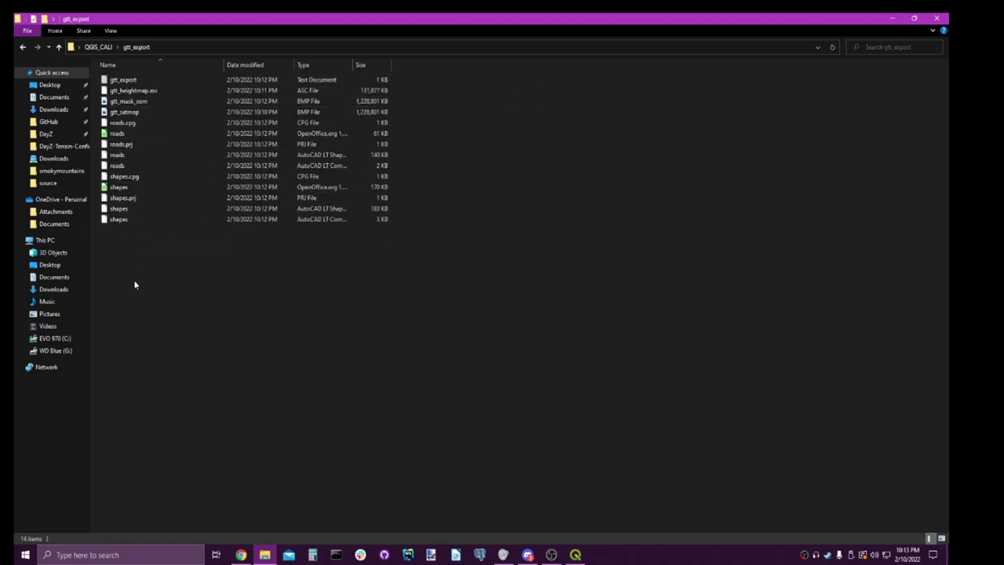
pyautogui.moveTo(134, 285); pyautogui.dragTo(171, 79)
pyautogui.click(149, 218)
pyautogui.click(166, 121)
pyautogui.moveTo(217, 301); pyautogui.dragTo(226, 66)
pyautogui.click(242, 246)
pyautogui.moveTo(382, 17); pyautogui.dragTo(388, 82)
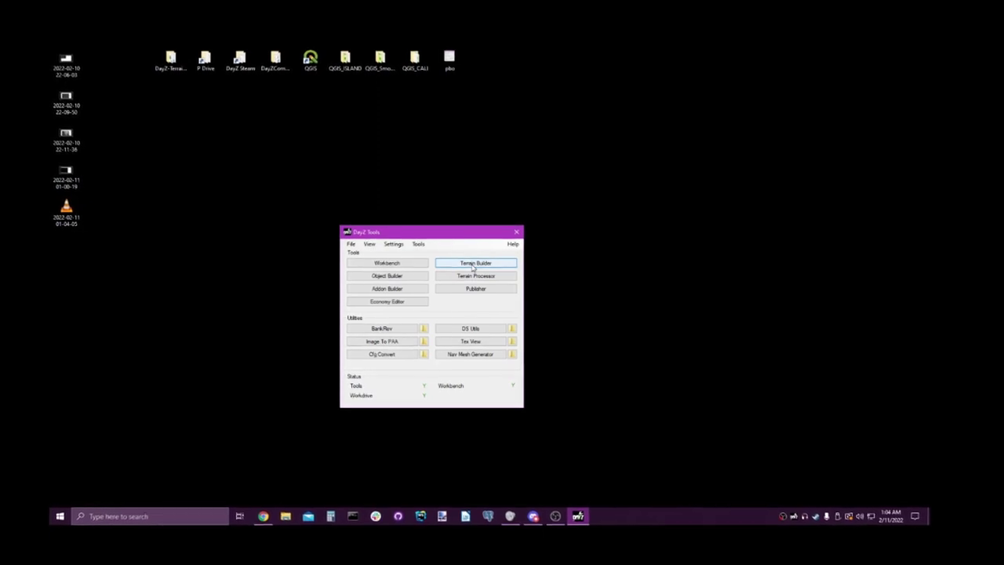
# Step: Open and close the DayZ Tools launcher's extra tools list twice
pyautogui.click(473, 267)
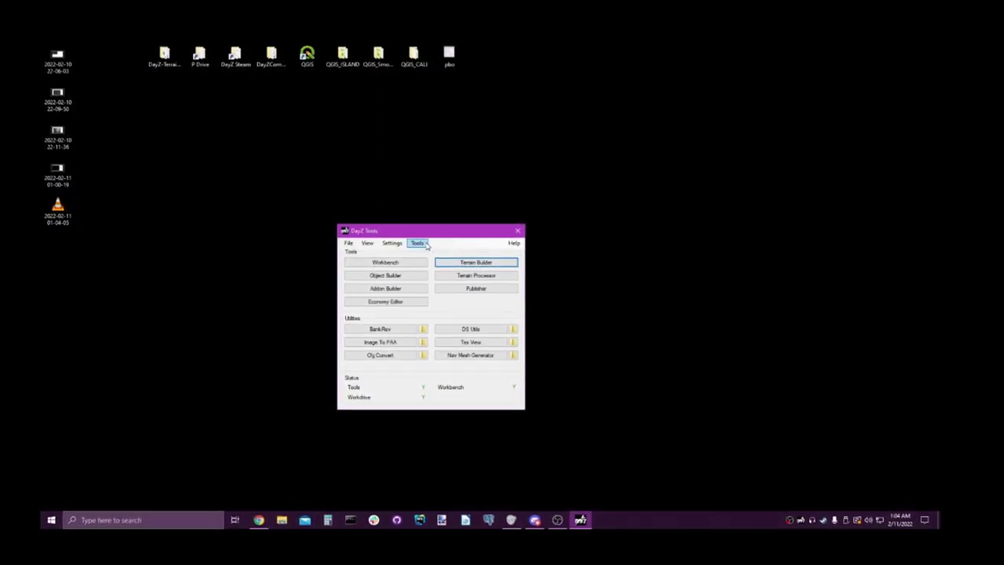
pyautogui.click(419, 243)
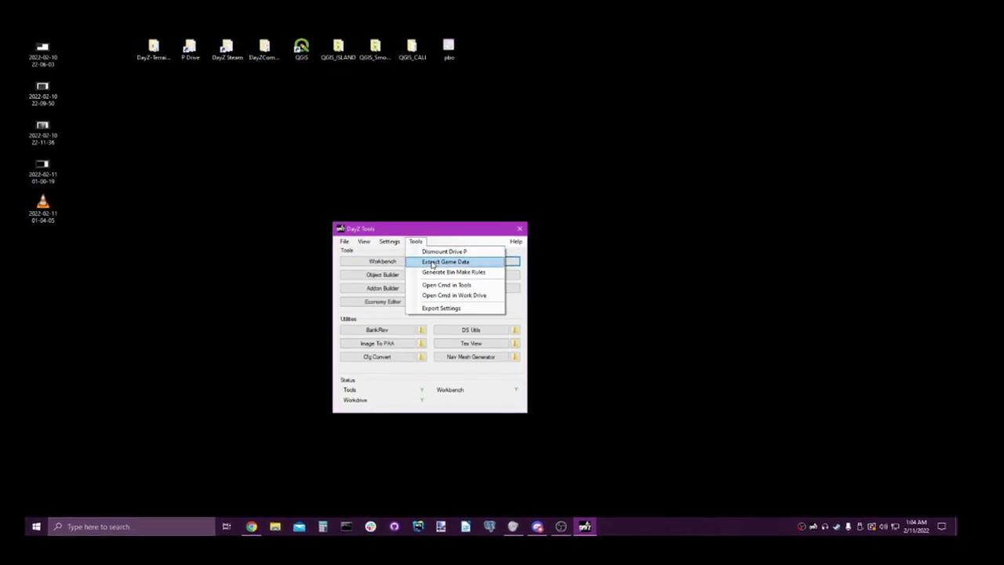
pyautogui.click(419, 241)
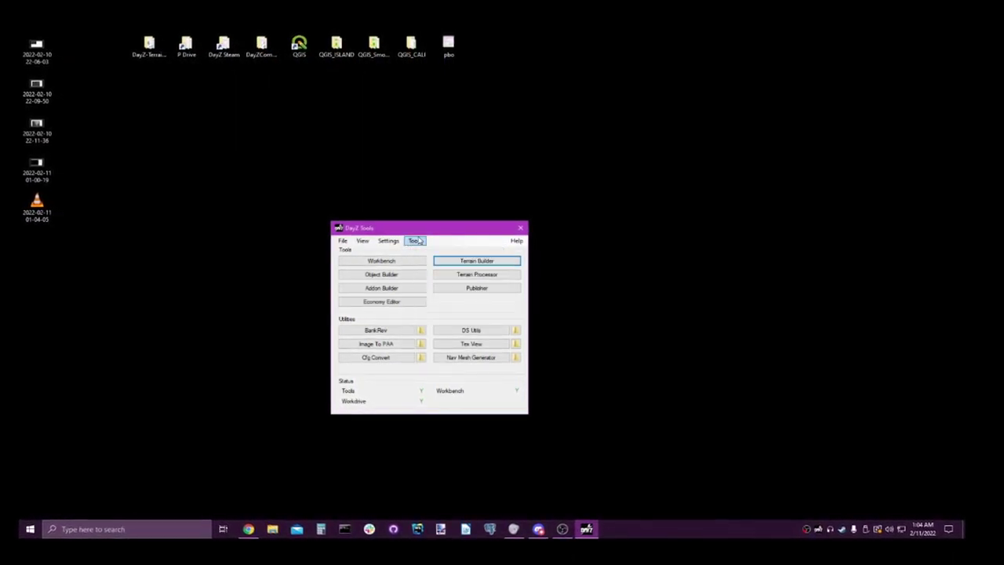
pyautogui.click(418, 240)
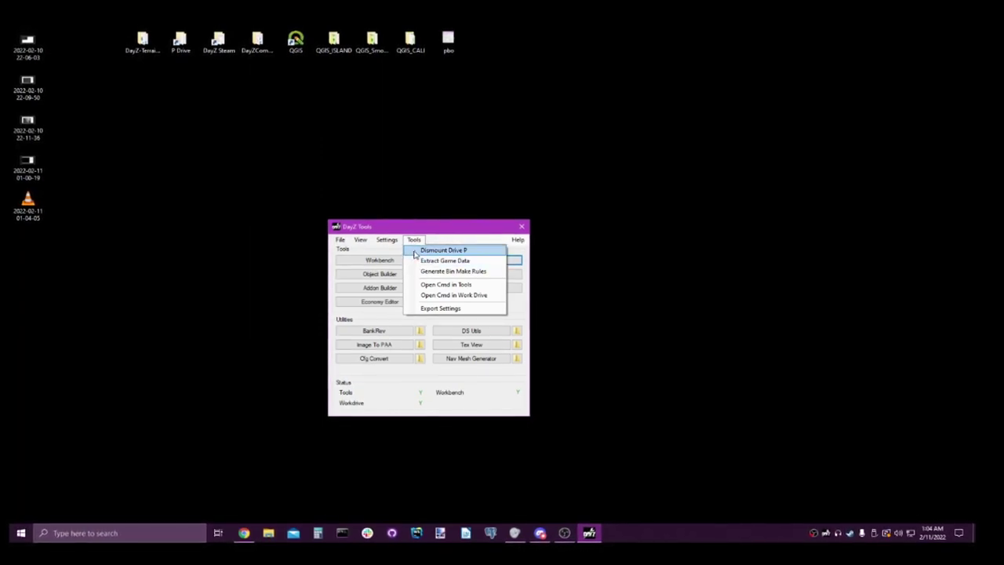
pyautogui.click(413, 240)
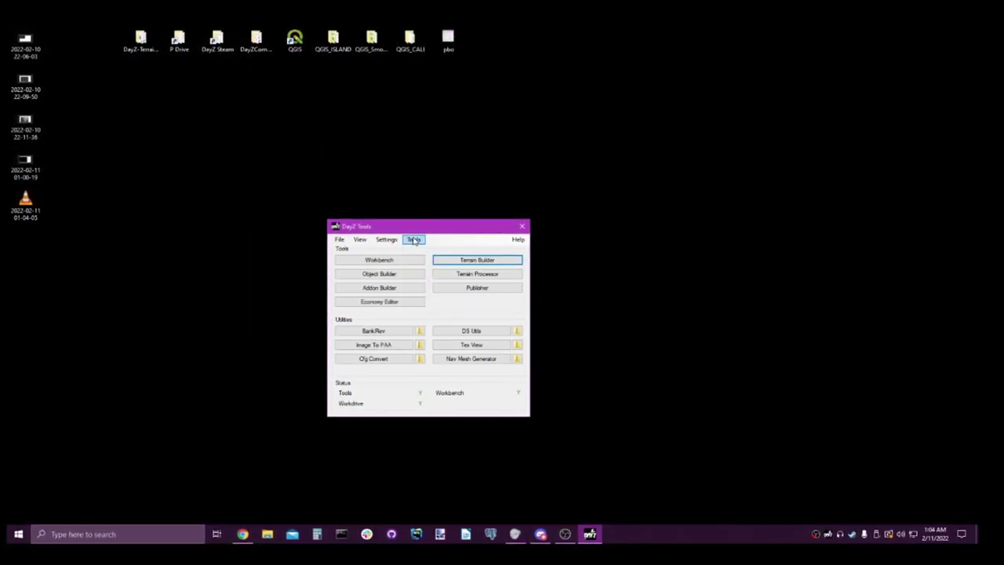
# Step: Launch Terrain Builder past the project path error, add a mapframe with the default UTM zone, and name it california
pyautogui.click(470, 261)
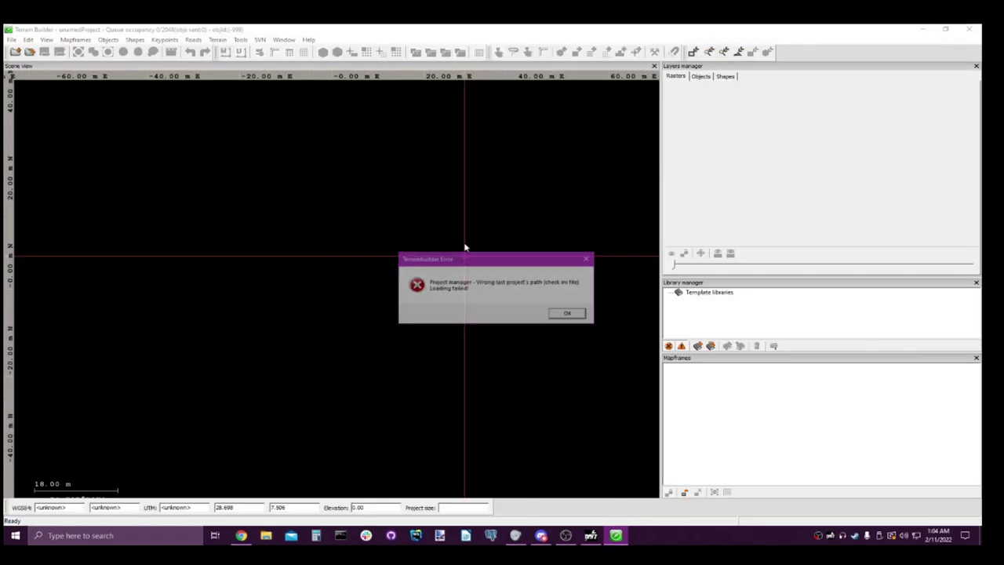
pyautogui.click(568, 312)
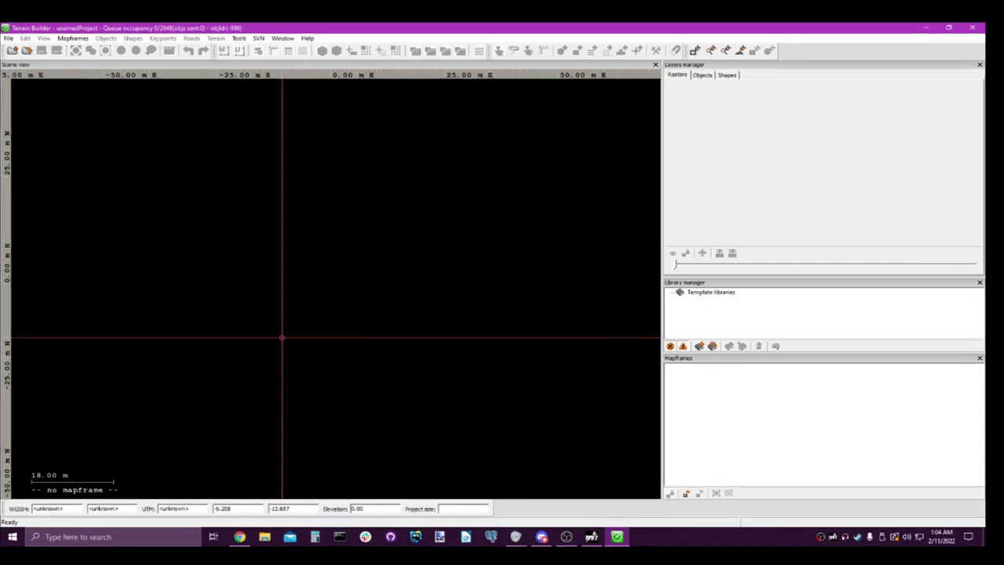
pyautogui.click(72, 37)
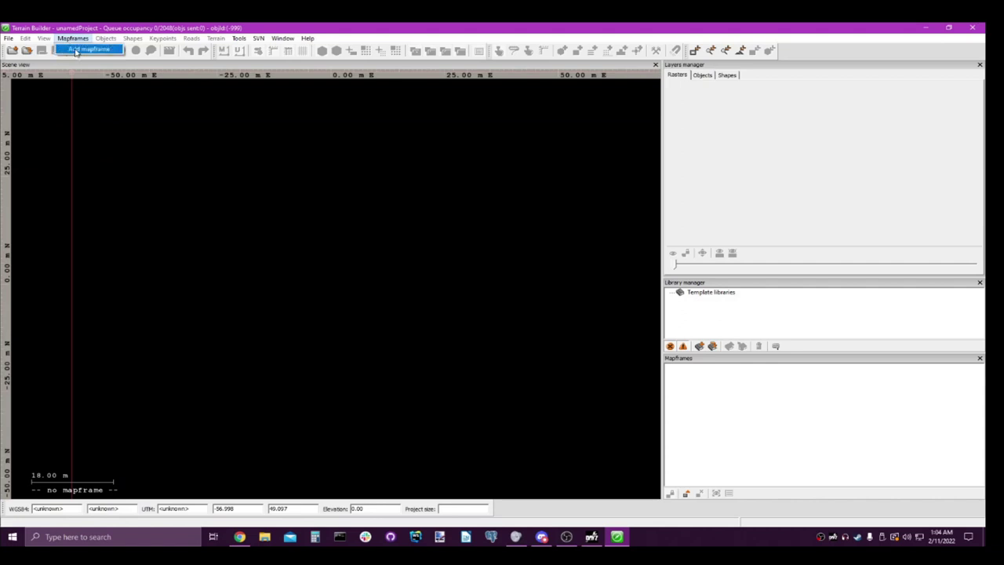
pyautogui.click(78, 53)
pyautogui.click(506, 297)
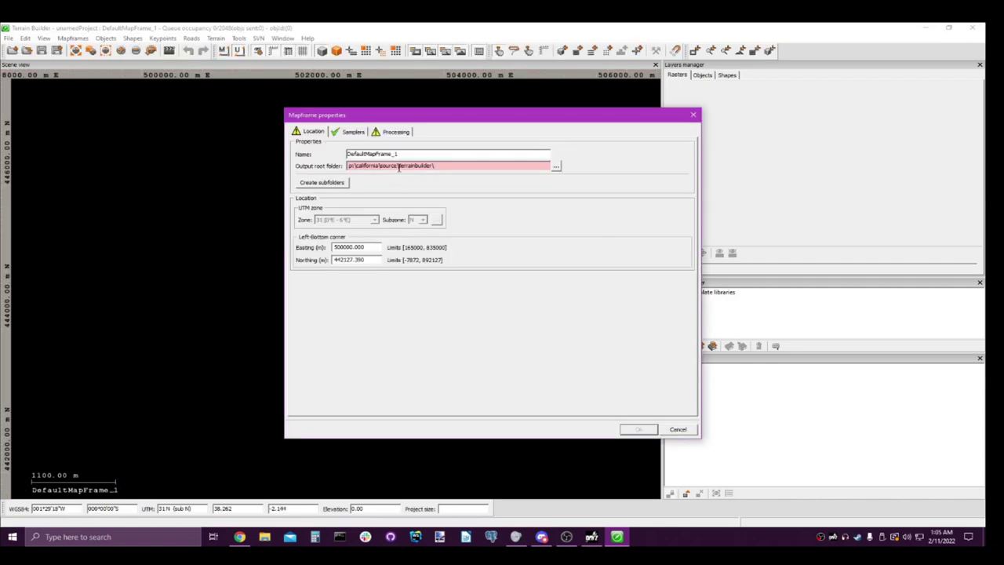
pyautogui.doubleClick(407, 154)
pyautogui.write('california')
# Step: Create a new california folder on drive P: and set P:\california as the output root folder
pyautogui.click(555, 166)
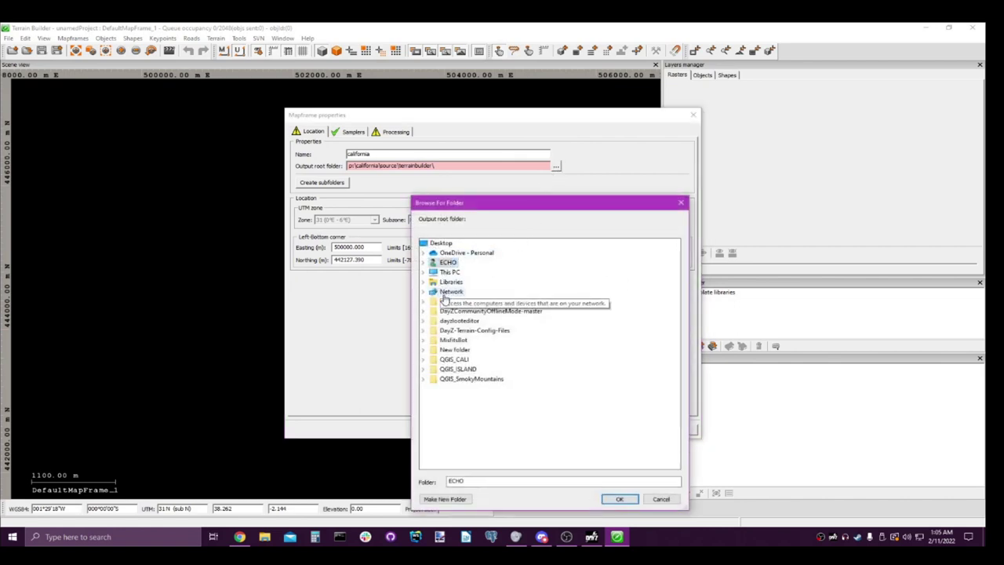
pyautogui.click(437, 244)
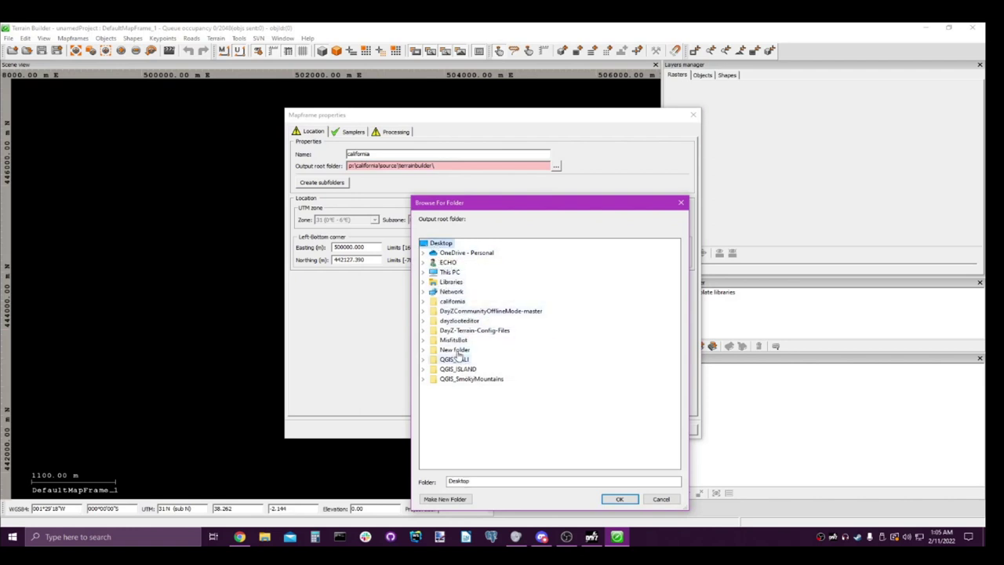
pyautogui.doubleClick(447, 272)
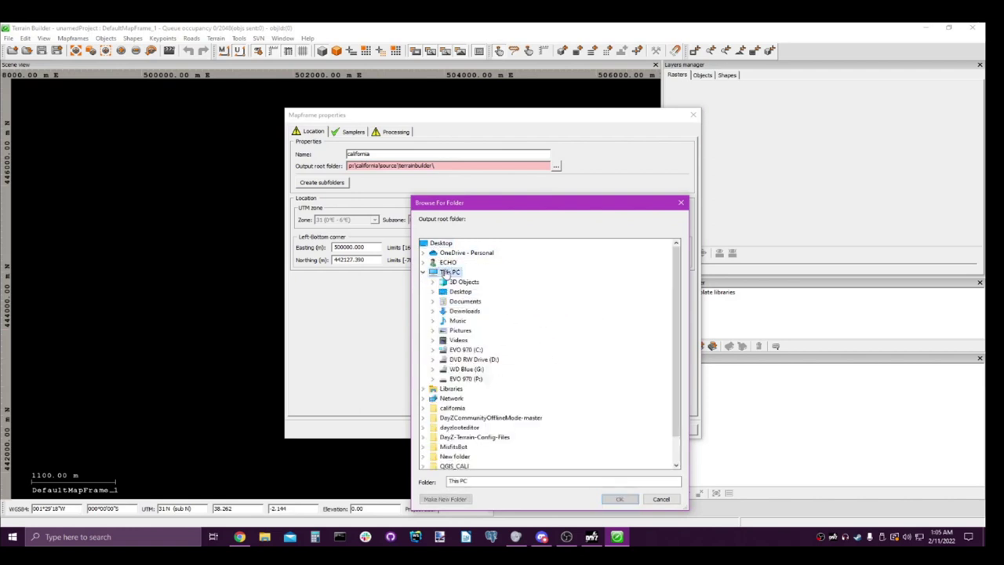
pyautogui.doubleClick(465, 377)
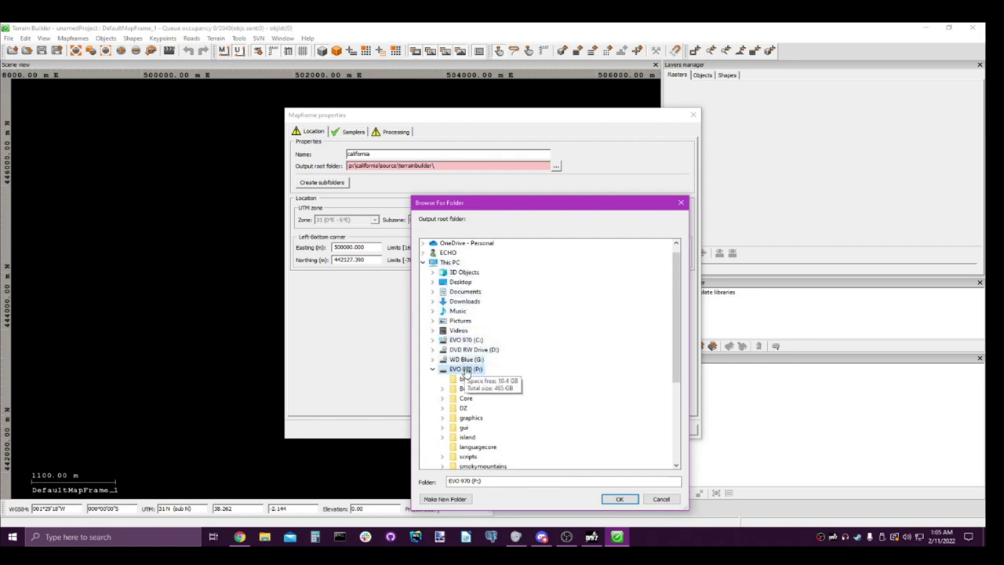
pyautogui.scroll(-3, 508, 366)
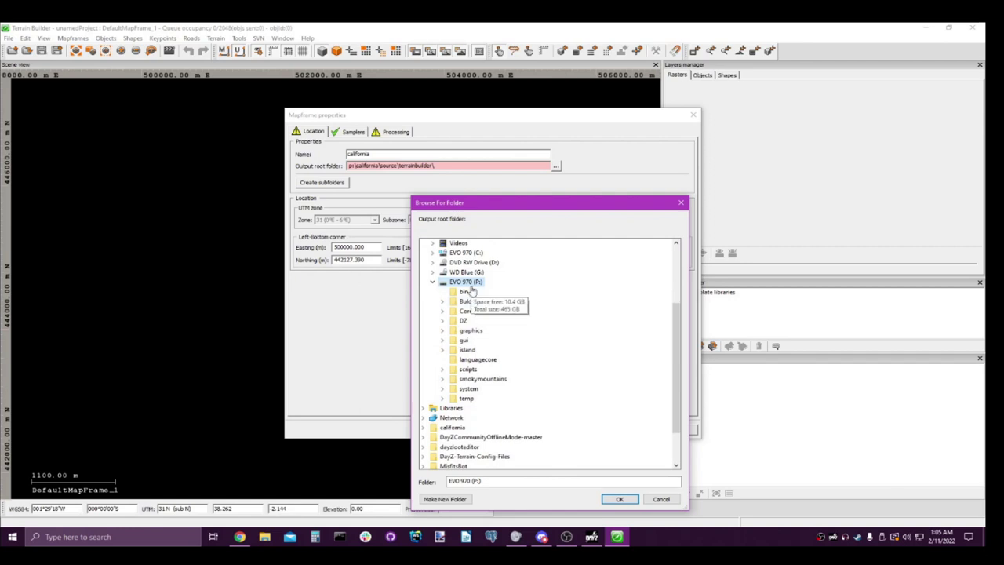
pyautogui.click(443, 499)
pyautogui.write('california')
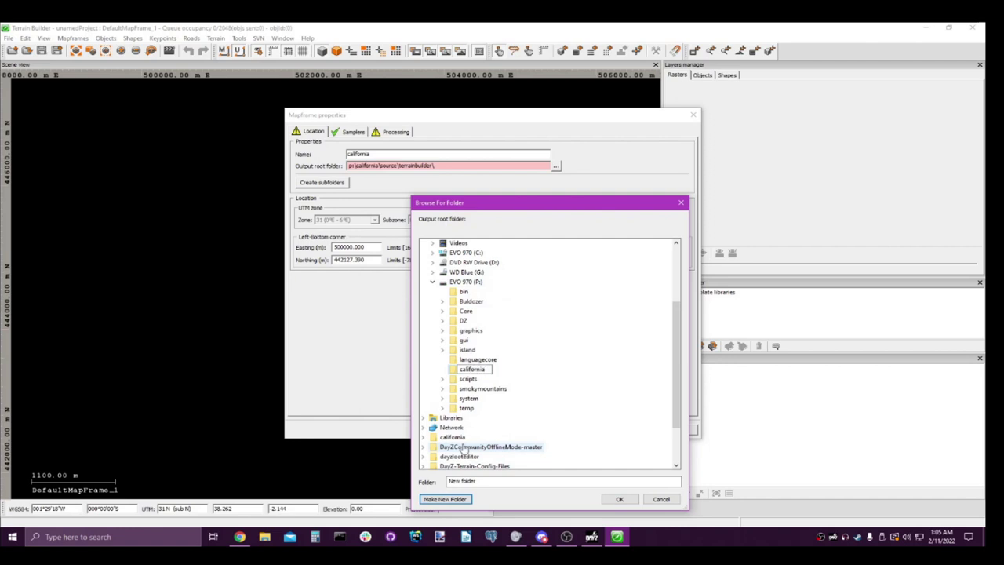
pyautogui.press('Return')
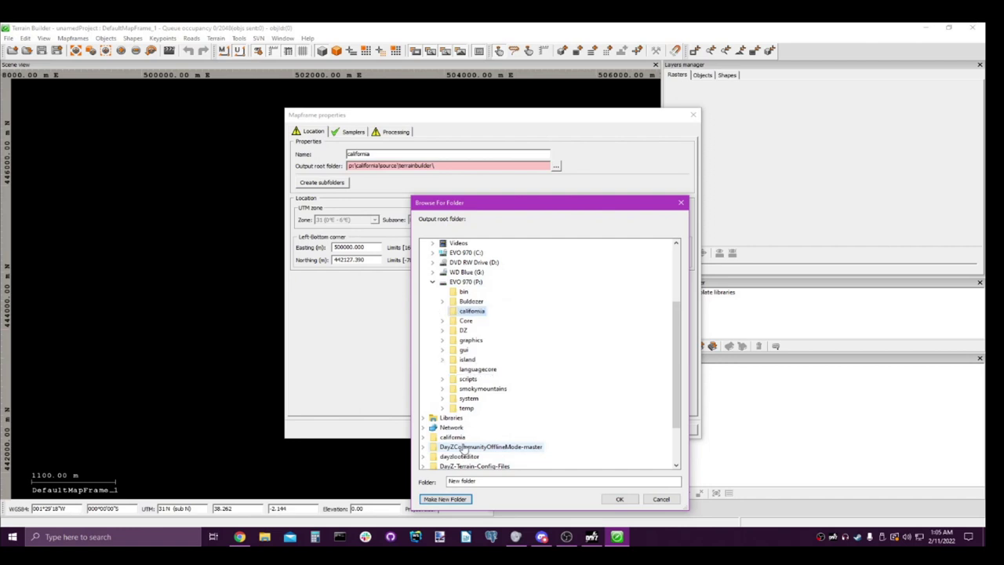
pyautogui.click(619, 499)
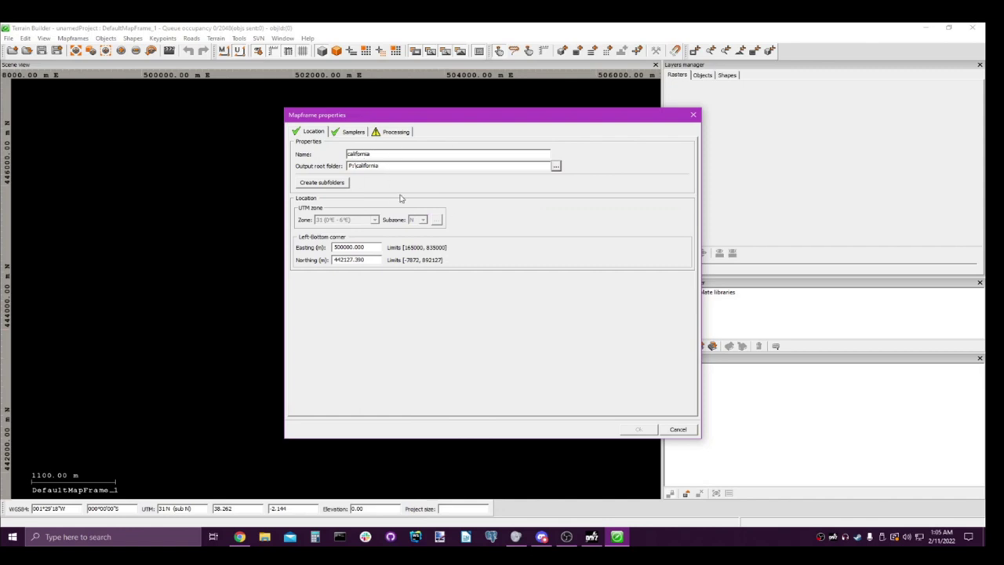
# Step: Create the california mapframe's subfolders and acknowledge the confirmation message
pyautogui.doubleClick(362, 155)
pyautogui.doubleClick(366, 164)
pyautogui.click(364, 166)
pyautogui.click(334, 182)
pyautogui.click(546, 323)
# Step: Set the mapframe's left-bottom corner to Easting 200000 and Northing 0
pyautogui.click(334, 247)
pyautogui.write('1')
pyautogui.press('Tab')
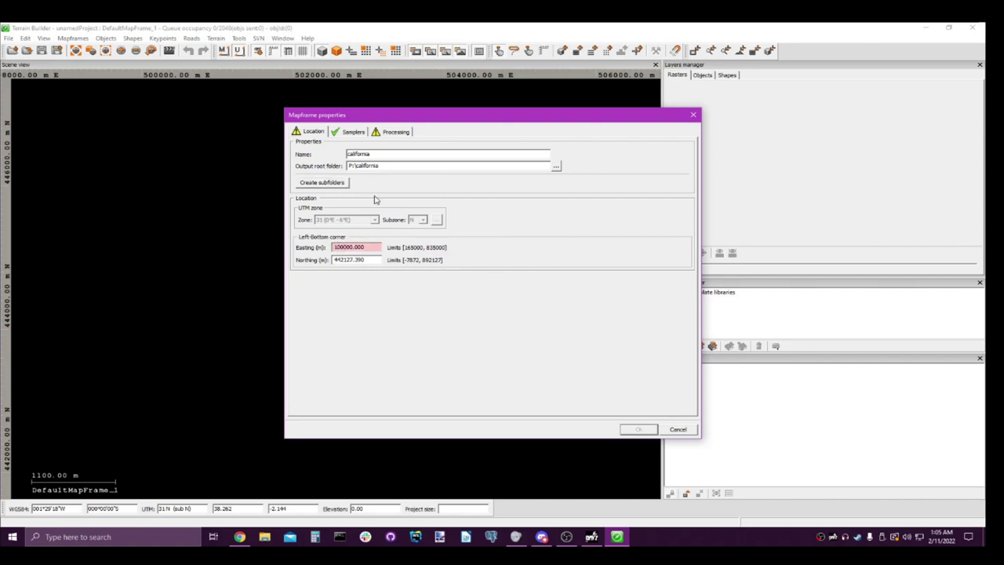
pyautogui.write('2')
pyautogui.doubleClick(345, 259)
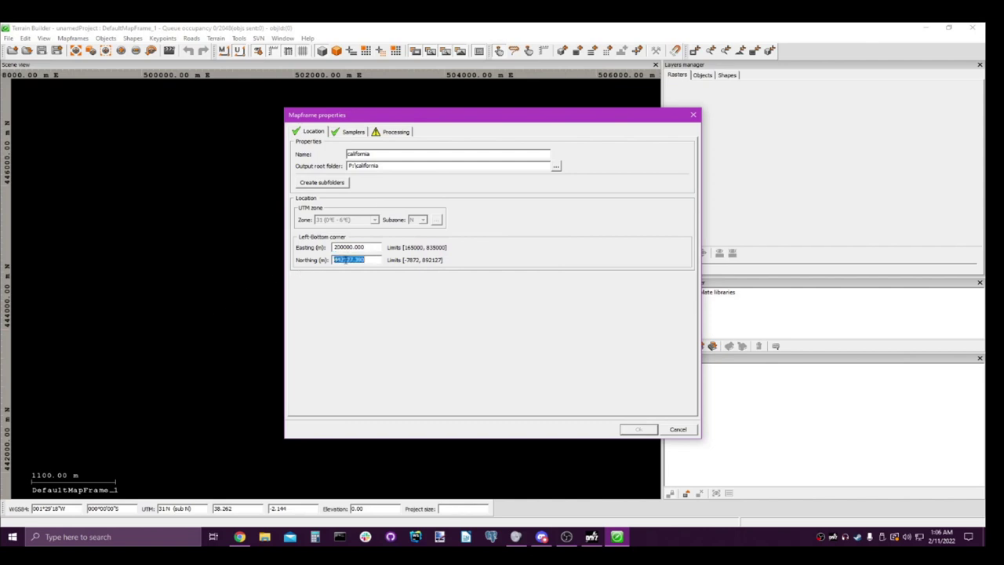
pyautogui.write('0')
# Step: Set the Samplers grid to 2048 x 2048 with 10 m cells and 1 m/px resolution
pyautogui.click(343, 133)
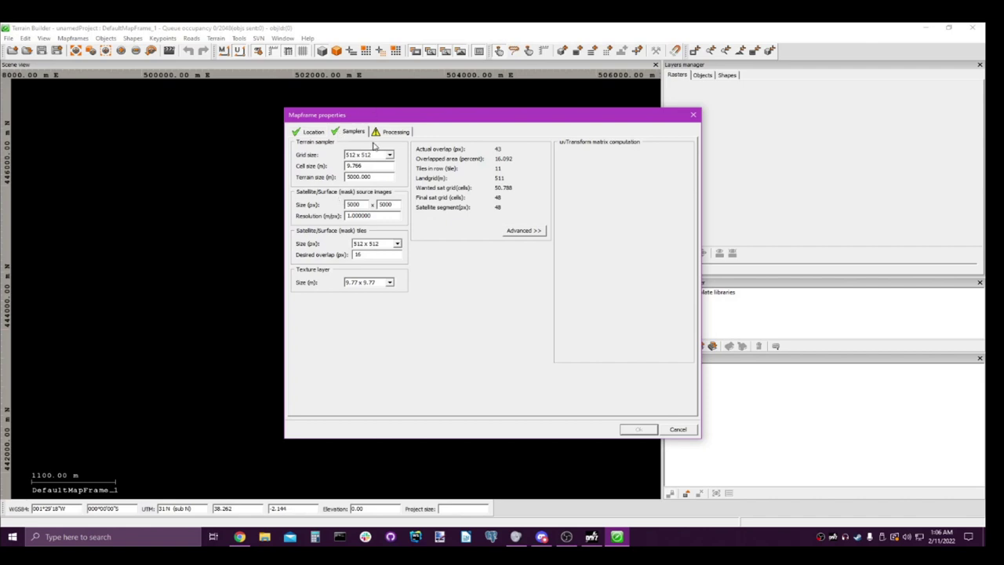
pyautogui.click(373, 155)
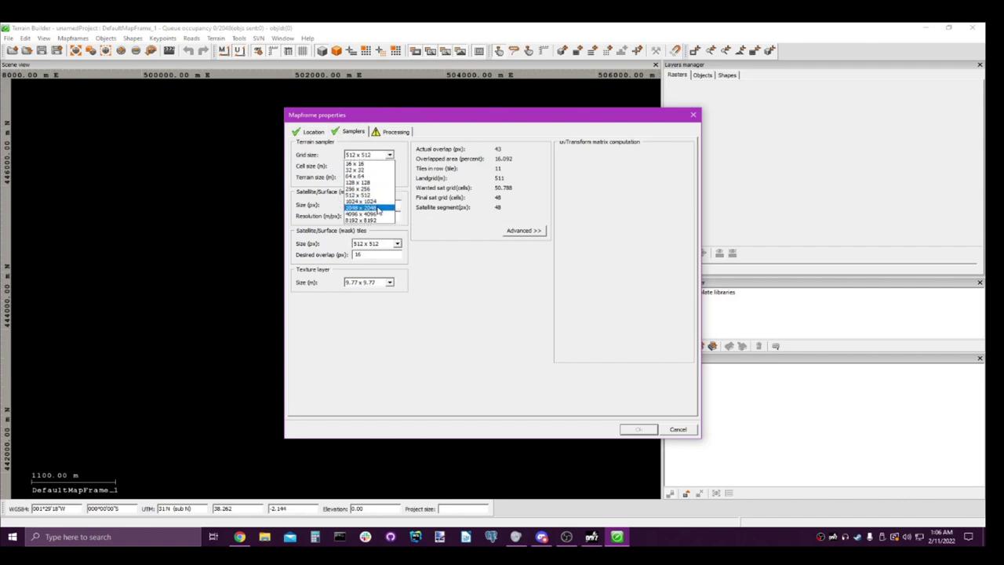
pyautogui.click(378, 213)
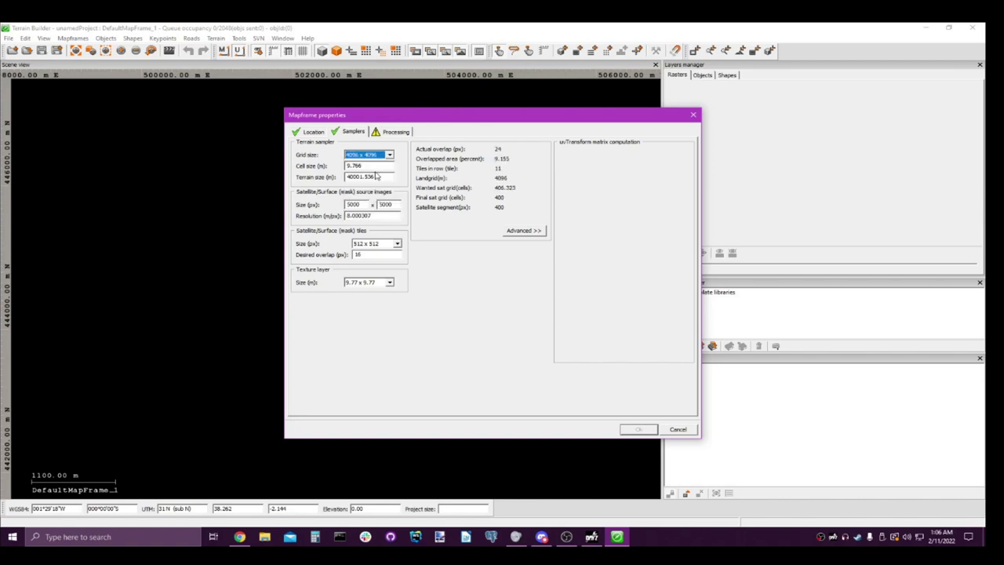
pyautogui.write('10')
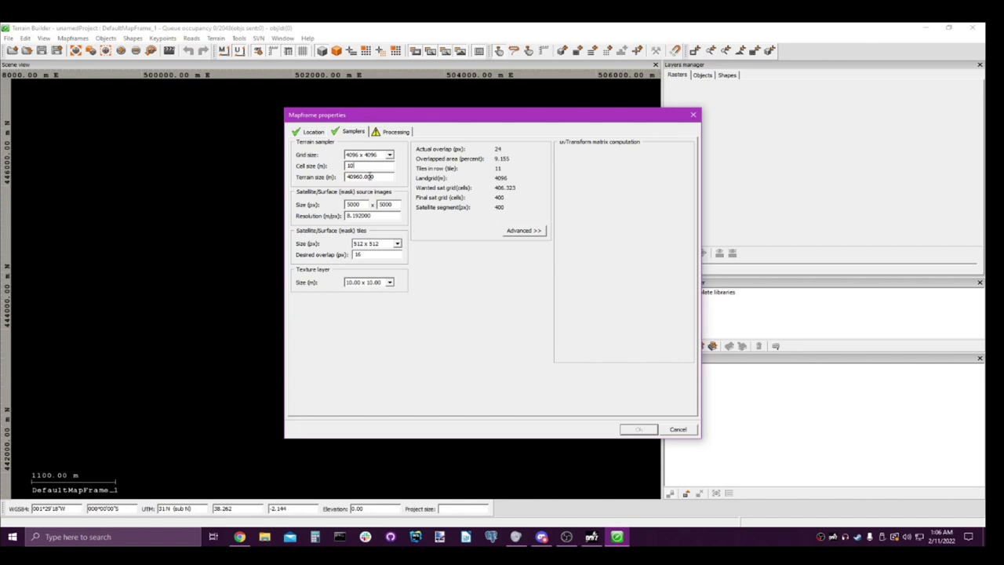
pyautogui.click(388, 155)
pyautogui.click(370, 202)
pyautogui.moveTo(370, 214); pyautogui.dragTo(328, 218)
pyautogui.write('1')
# Step: Keep satellite tiles at 512 x 512 and set the texture layer size to 40.00 x 40.00
pyautogui.click(383, 246)
pyautogui.click(385, 247)
pyautogui.click(373, 282)
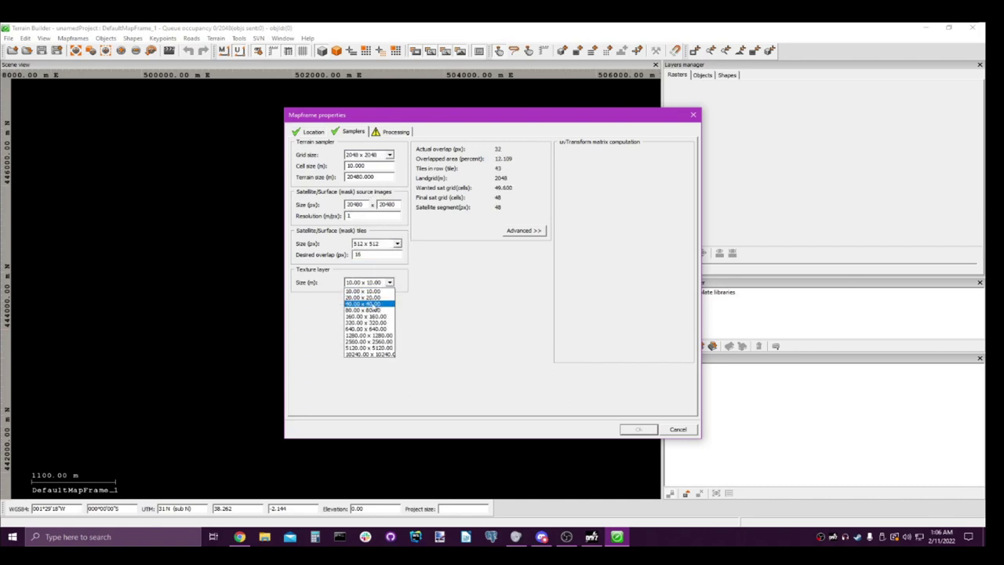
pyautogui.click(373, 308)
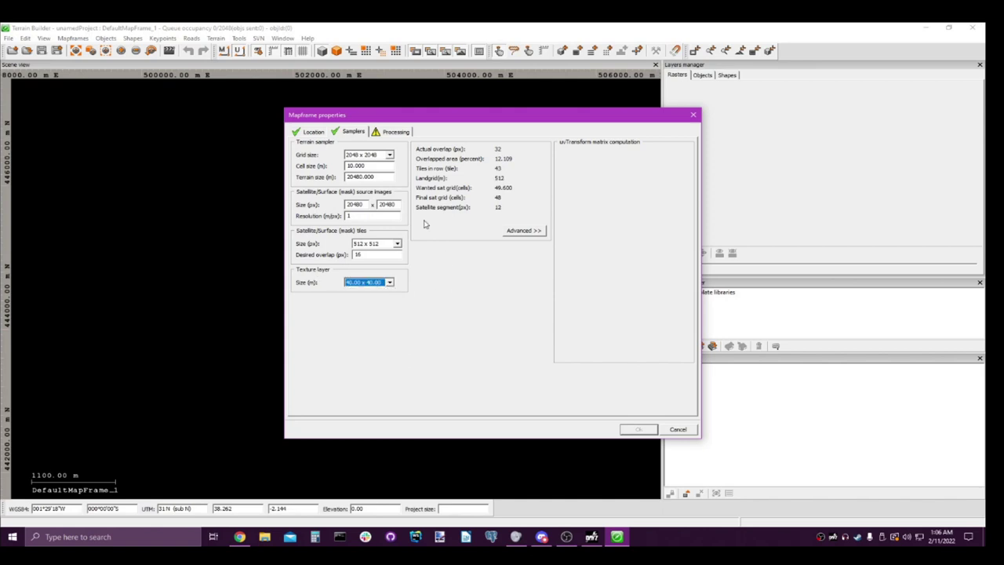
# Step: Rebuild the california mapframe's terrain, confirm the overwrite warning, and close its properties with Ok
pyautogui.click(391, 132)
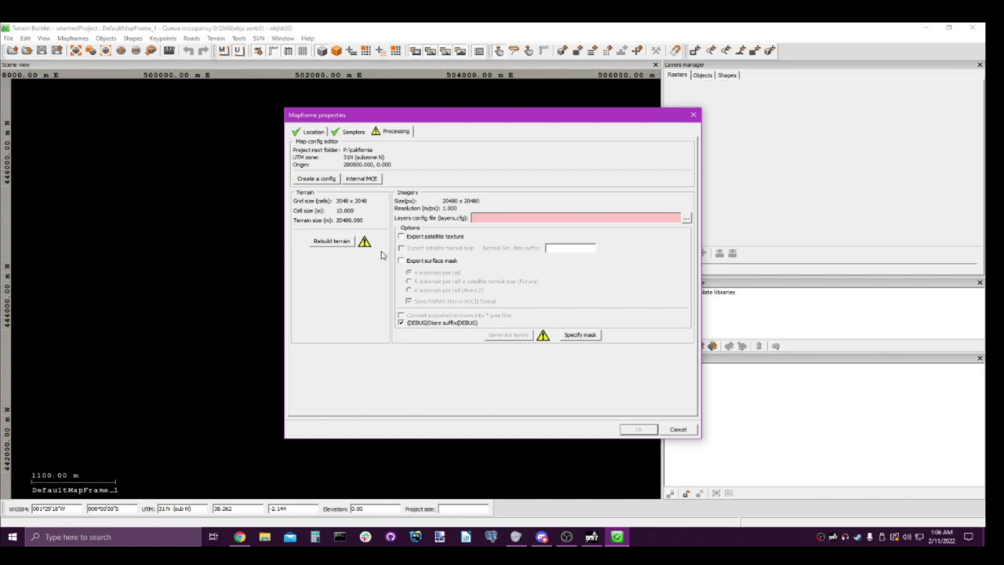
pyautogui.click(332, 244)
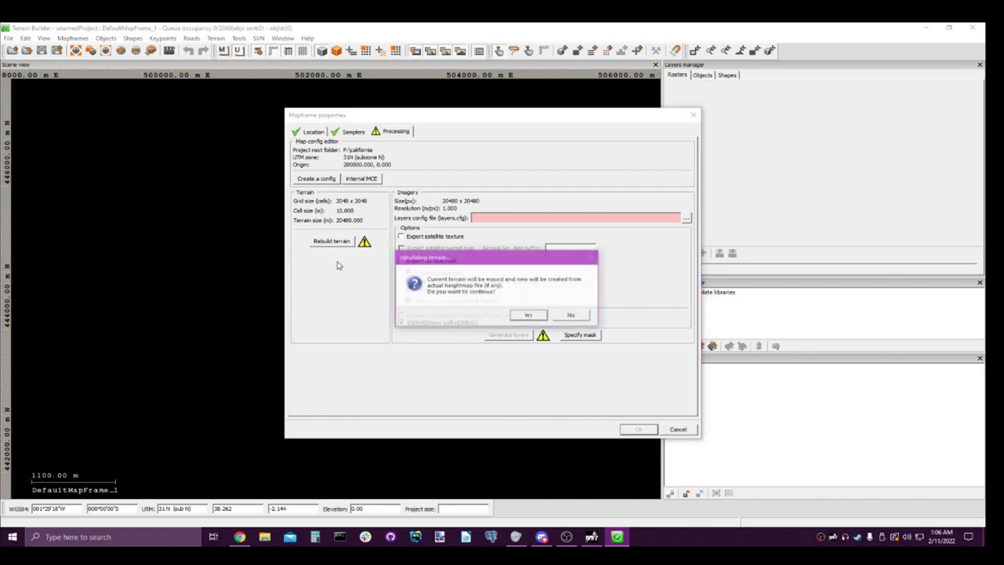
pyautogui.click(527, 315)
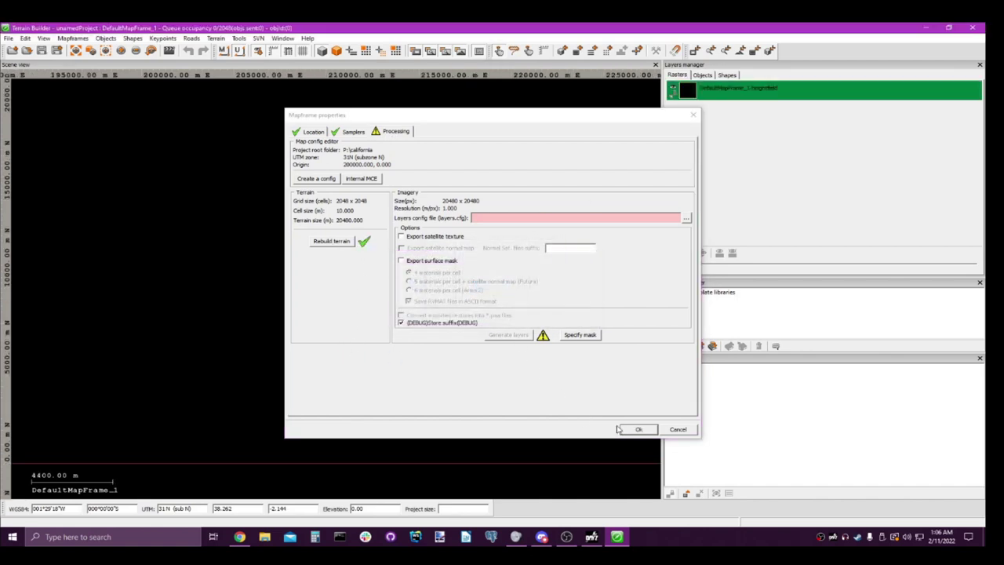
pyautogui.click(637, 429)
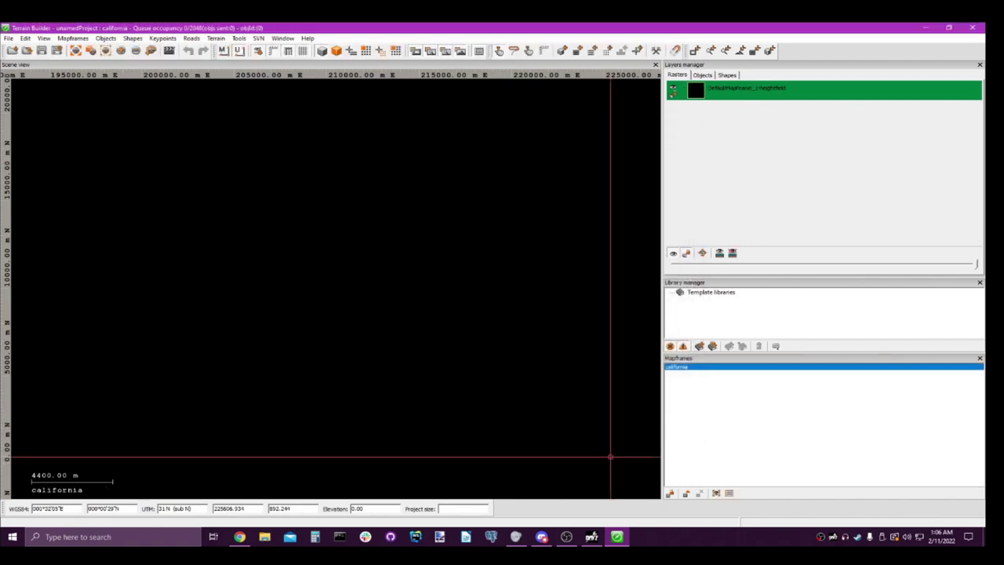
# Step: Open the california and DayZ-Terrain-Config-Files folders side by side and copy config into california
pyautogui.click(925, 27)
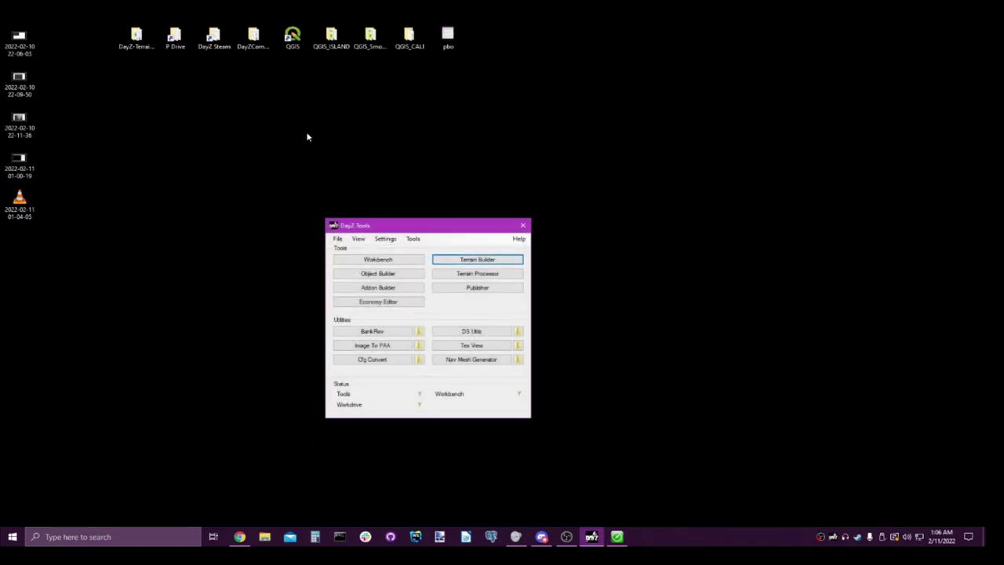
pyautogui.doubleClick(175, 36)
pyautogui.moveTo(399, 8); pyautogui.dragTo(582, 180)
pyautogui.doubleClick(529, 303)
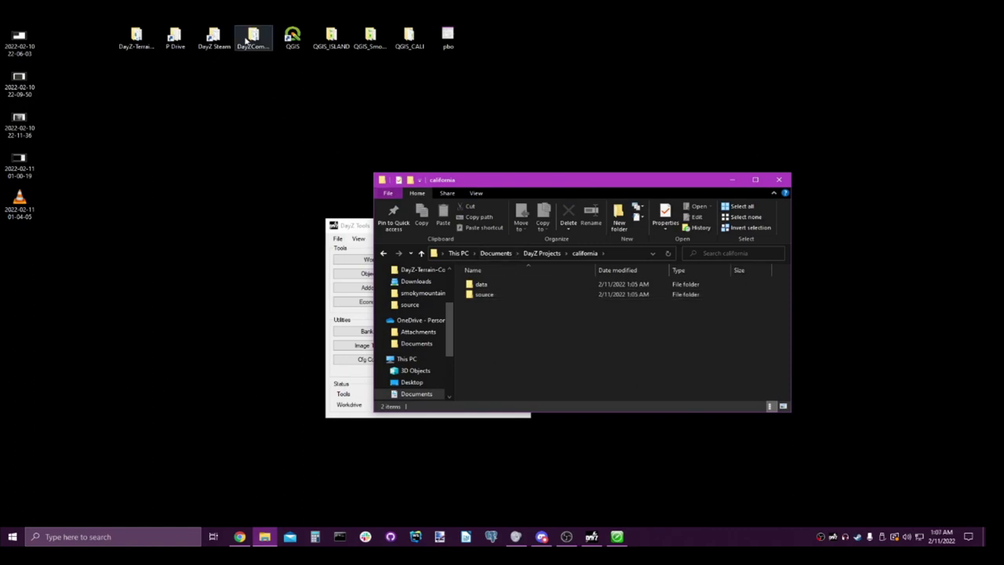
pyautogui.doubleClick(137, 36)
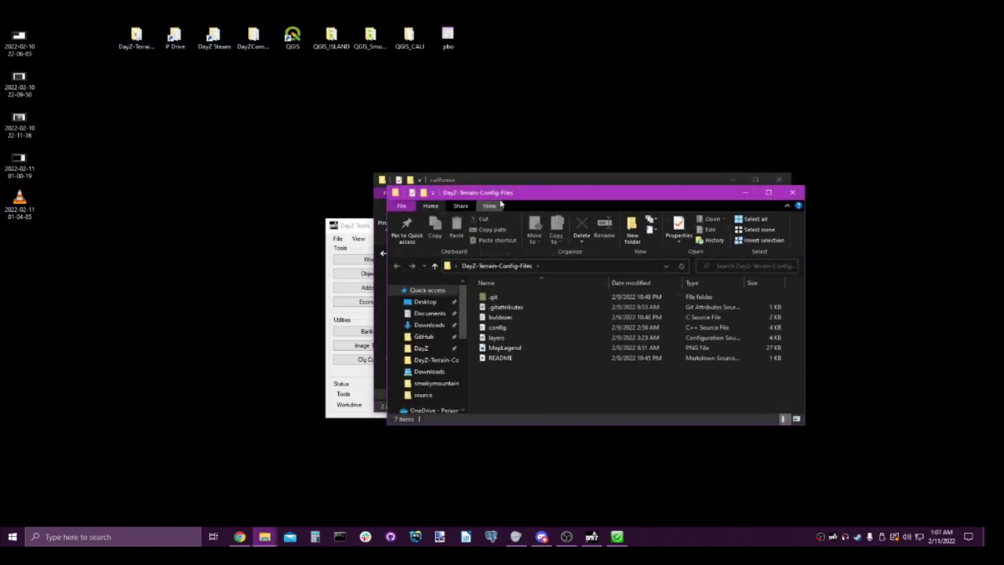
pyautogui.moveTo(524, 192); pyautogui.dragTo(605, 200)
pyautogui.moveTo(231, 193); pyautogui.dragTo(247, 178)
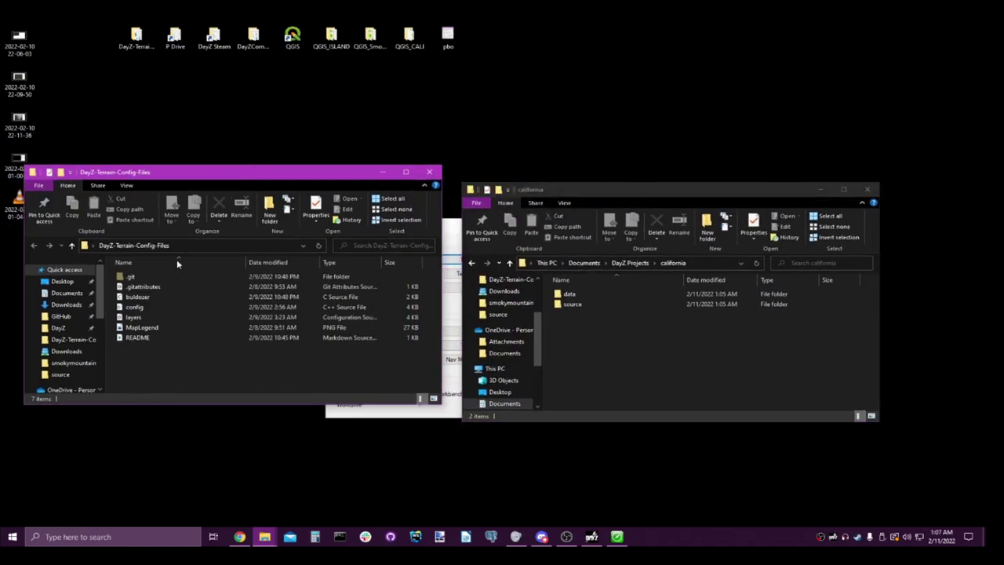
pyautogui.click(235, 307)
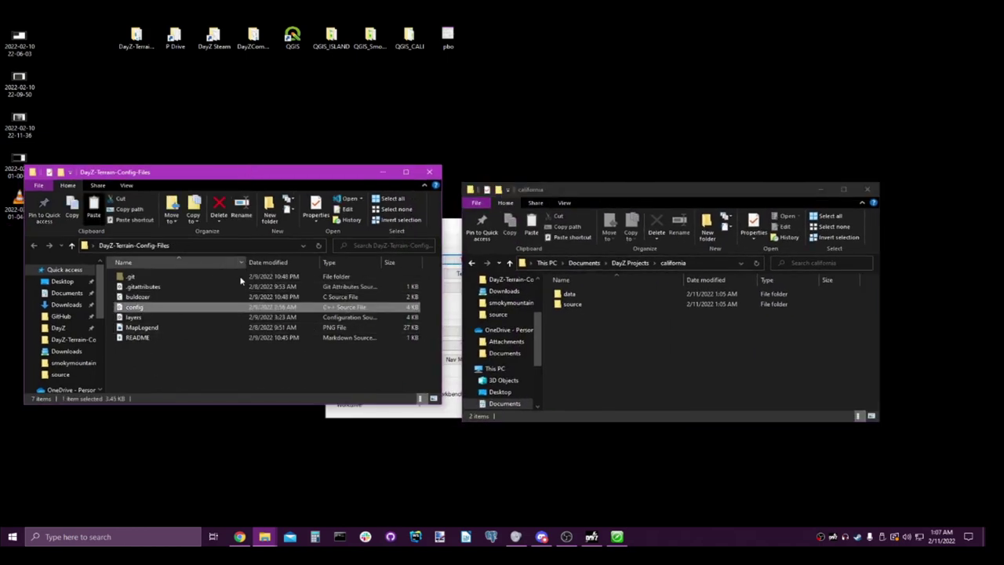
pyautogui.moveTo(280, 288); pyautogui.dragTo(641, 330)
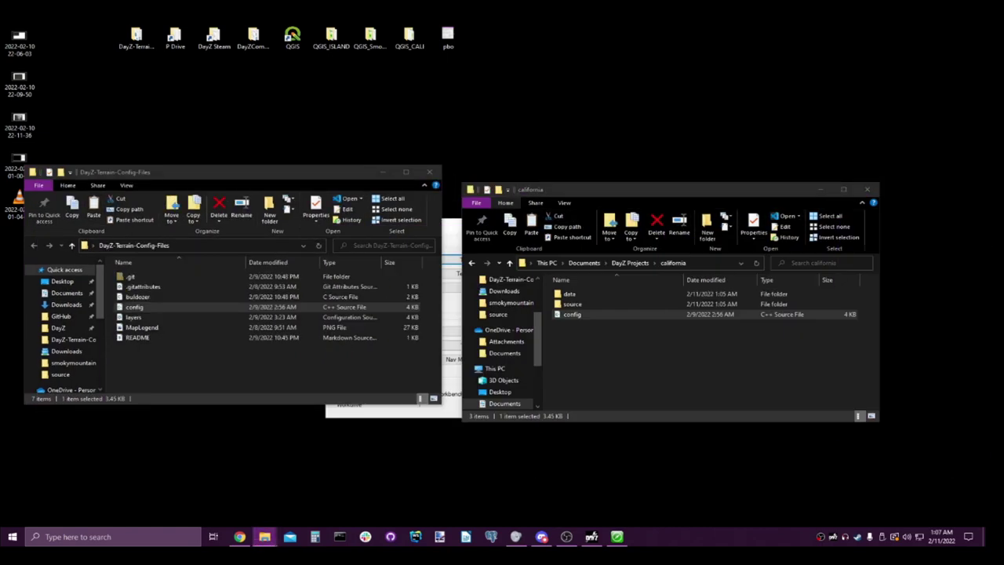
# Step: Paste the layers and MapLegend files into california's source folder and close the template window
pyautogui.doubleClick(594, 301)
pyautogui.click(262, 363)
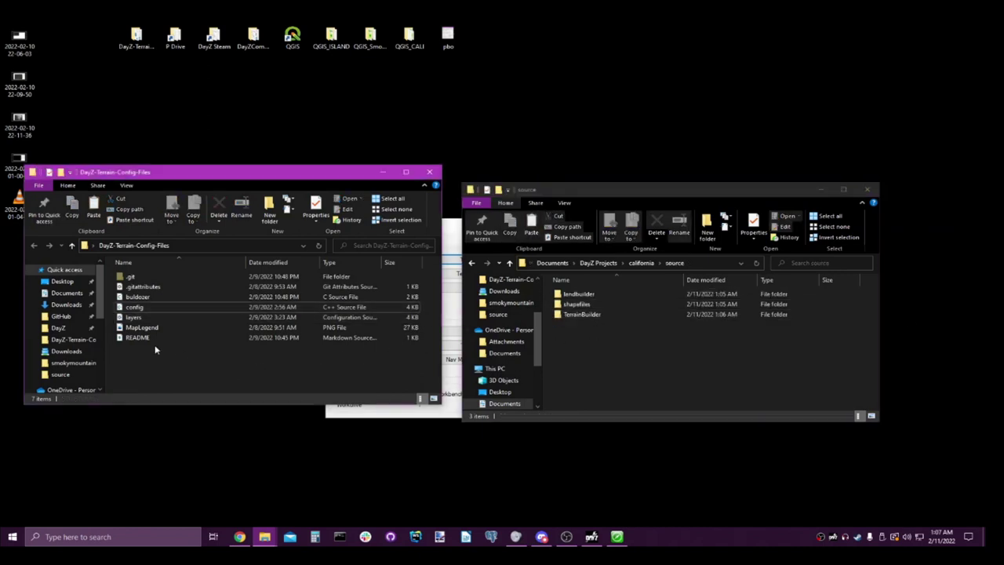
pyautogui.click(138, 316)
pyautogui.keyDown('ctrl'); pyautogui.click(149, 327); pyautogui.keyUp('ctrl')
pyautogui.click(644, 345)
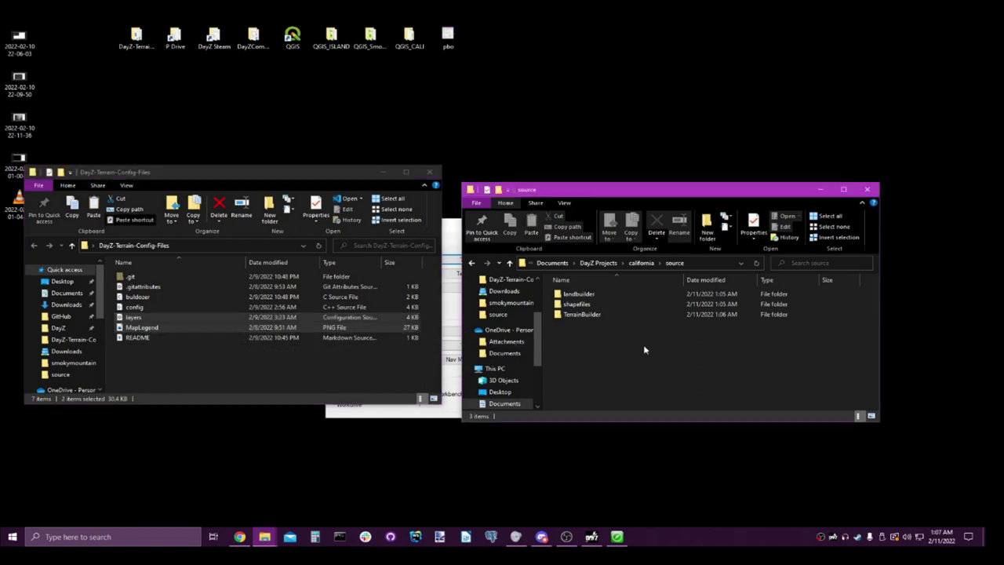
pyautogui.hotkey('ctrl', 'v')
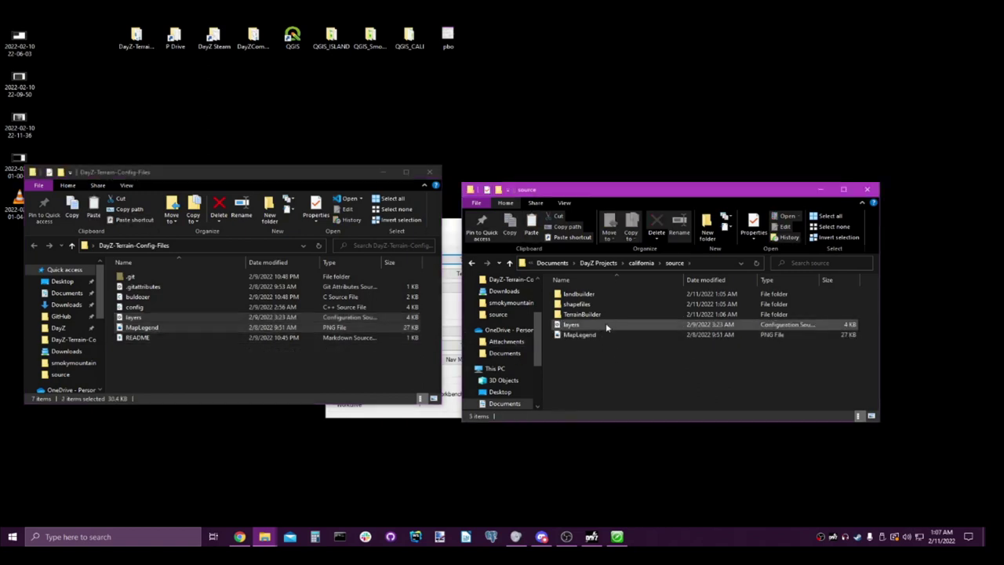
pyautogui.click(606, 323)
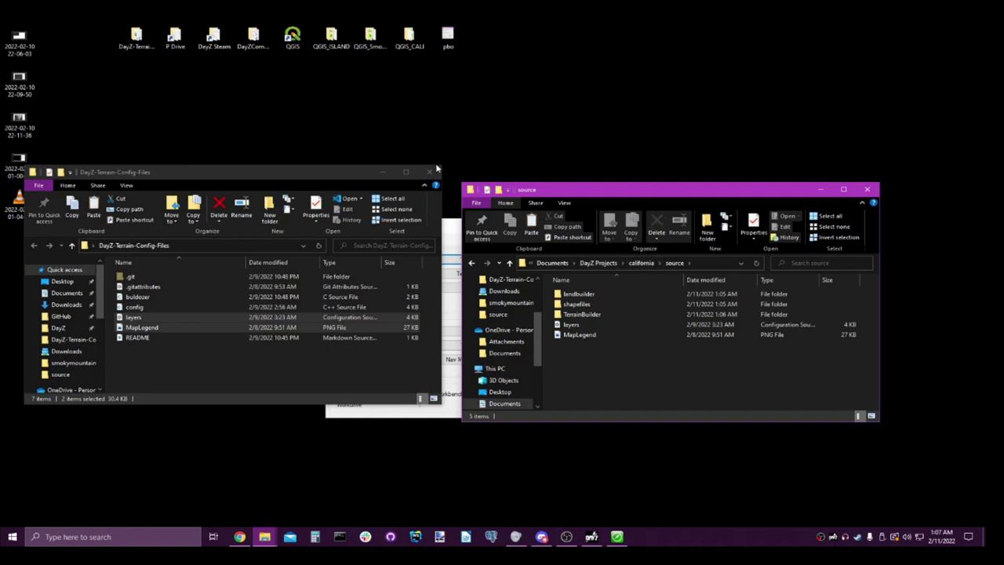
pyautogui.click(430, 171)
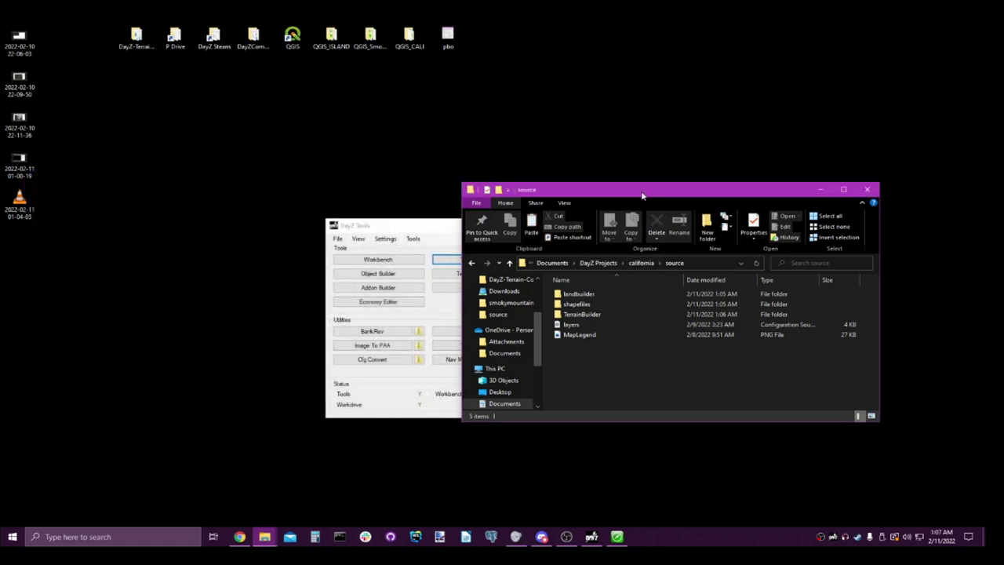
# Step: Open the california folder's config file in Visual Studio Code
pyautogui.doubleClick(641, 196)
pyautogui.click(211, 98)
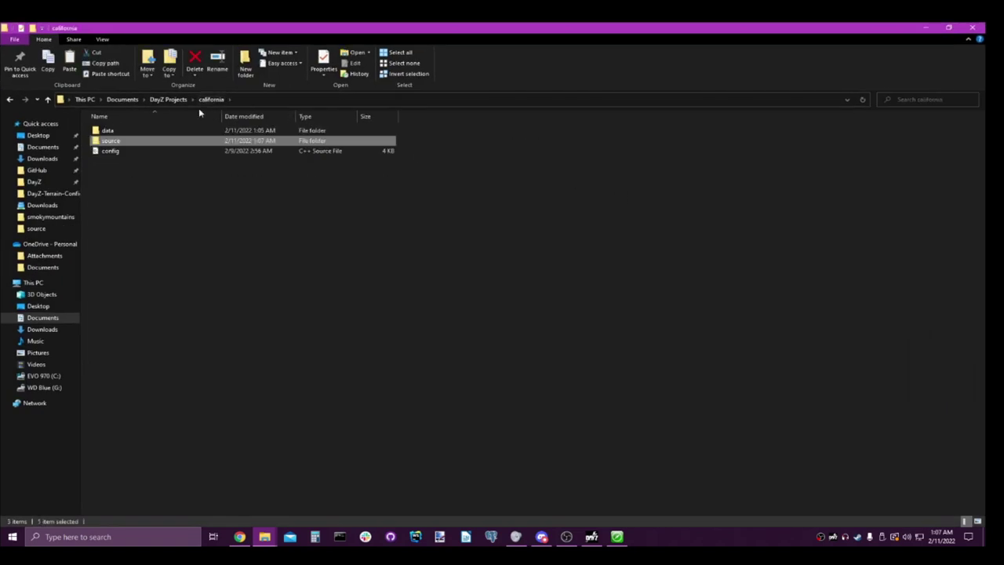
pyautogui.click(160, 156)
pyautogui.doubleClick(161, 156)
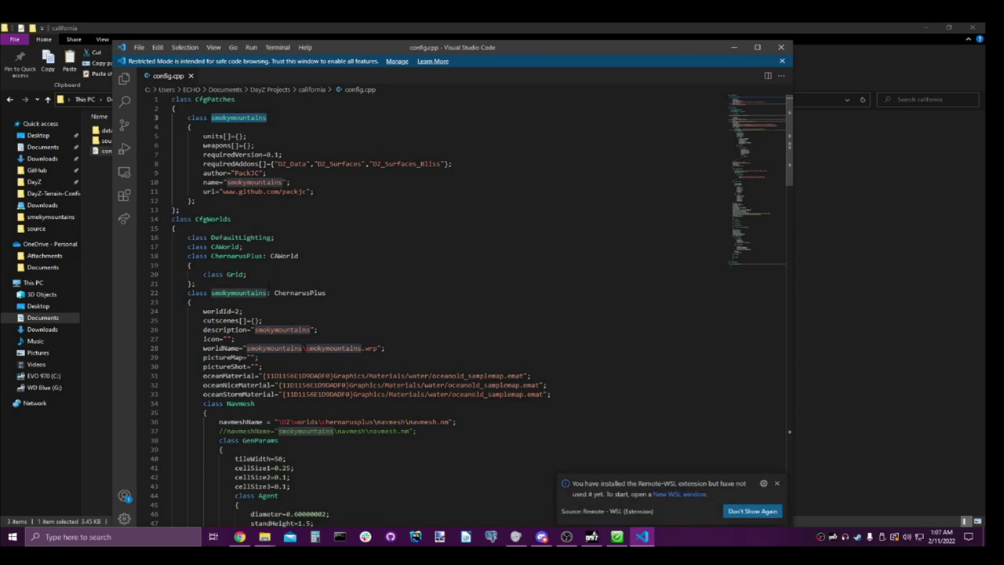
# Step: Change all occurrences of smokymountains to california, save config.cpp, and review the result
pyautogui.rightClick(265, 119)
pyautogui.click(274, 127)
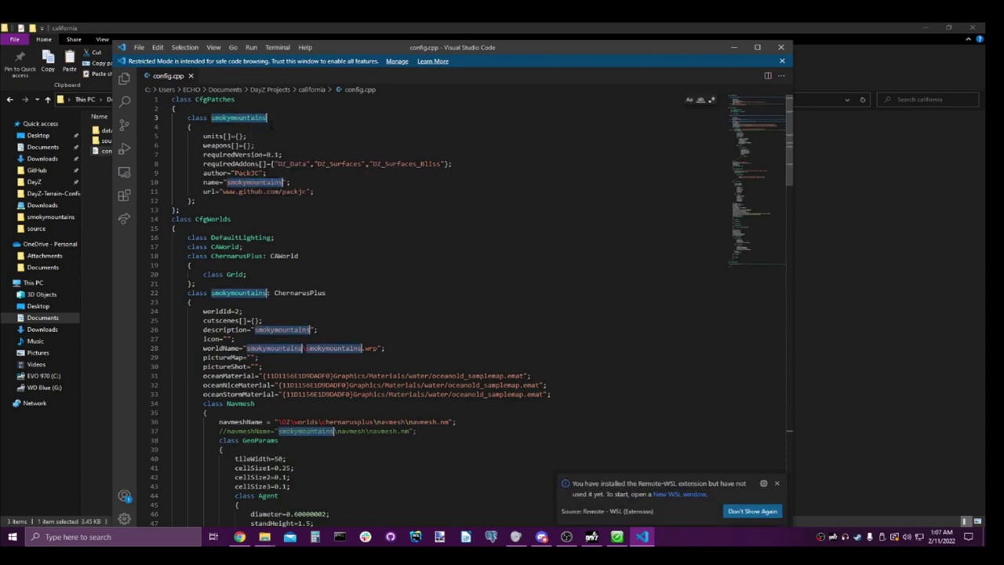
pyautogui.write('califo')
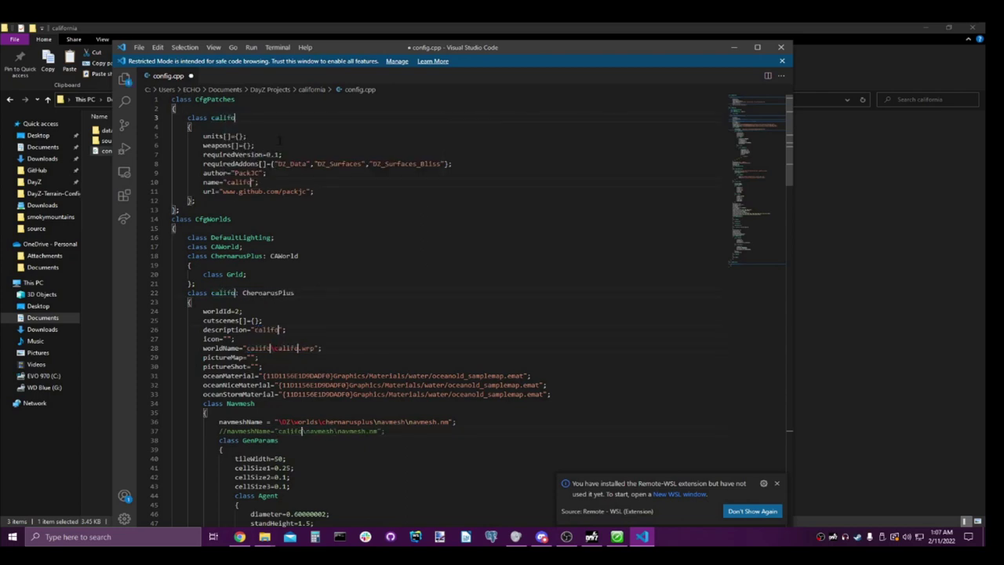
pyautogui.write('rnia')
pyautogui.hotkey('ctrl', 's')
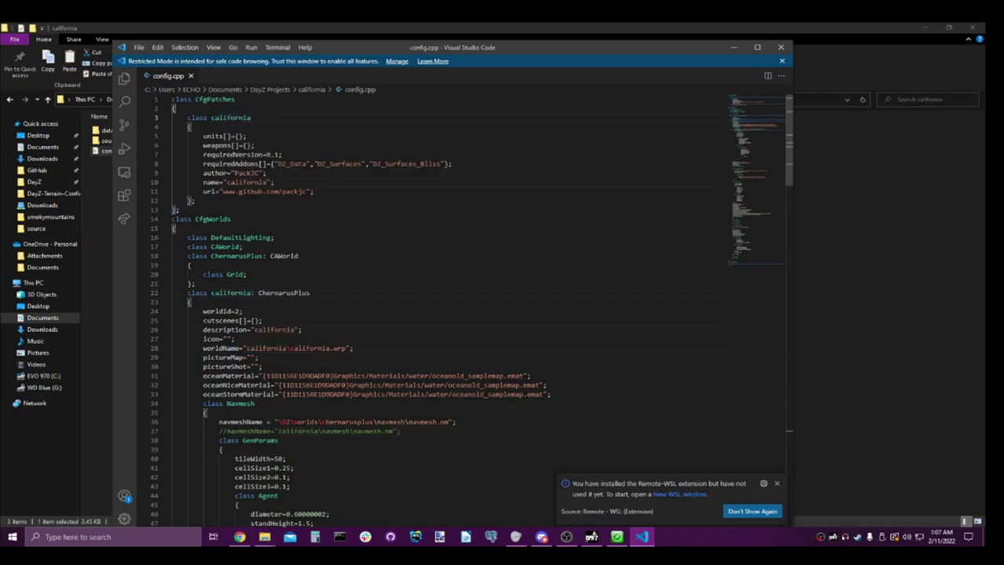
pyautogui.click(361, 238)
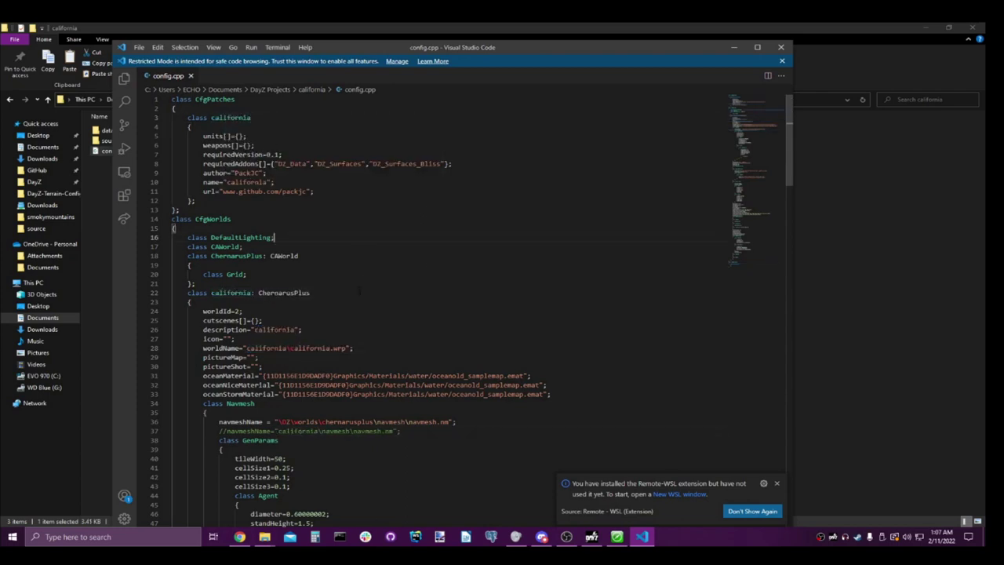
pyautogui.click(320, 347)
pyautogui.scroll(-4, 320, 349)
pyautogui.scroll(-14, 321, 349)
pyautogui.scroll(-20, 296, 269)
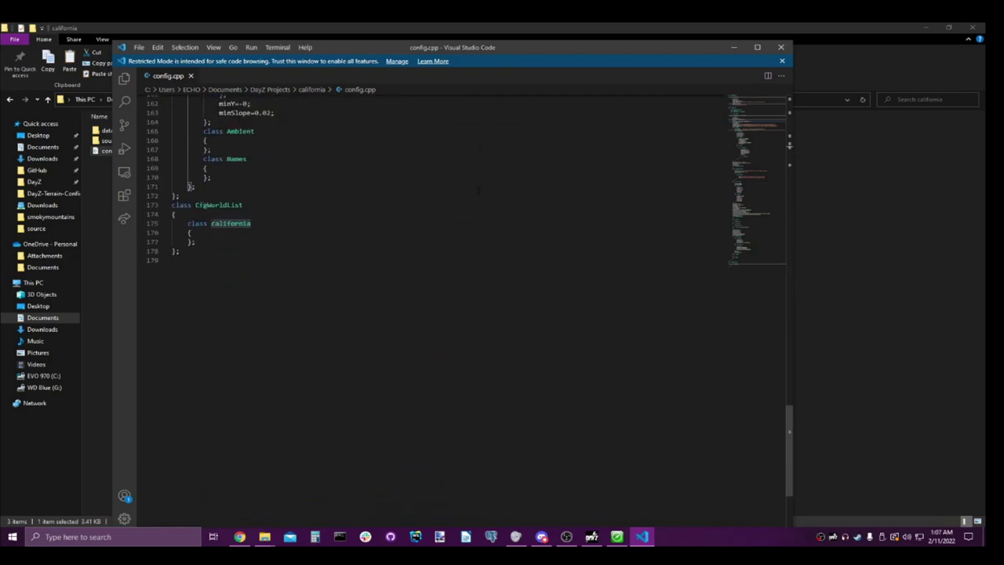
pyautogui.scroll(20, 439, 306)
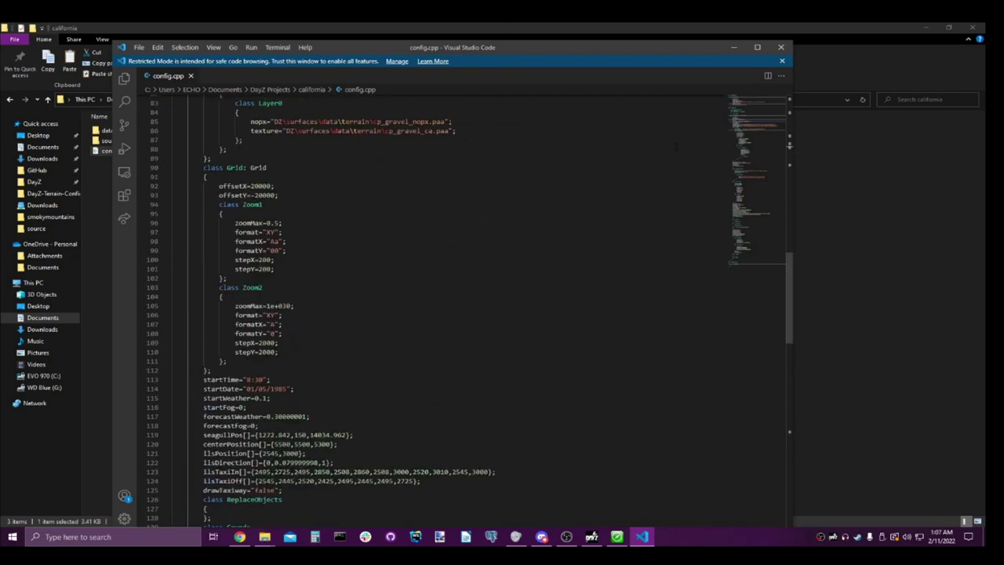
pyautogui.scroll(5, 725, 94)
# Step: Close VS Code and rename MapLegend in the source folder, lowercasing the M and removing the L
pyautogui.click(781, 47)
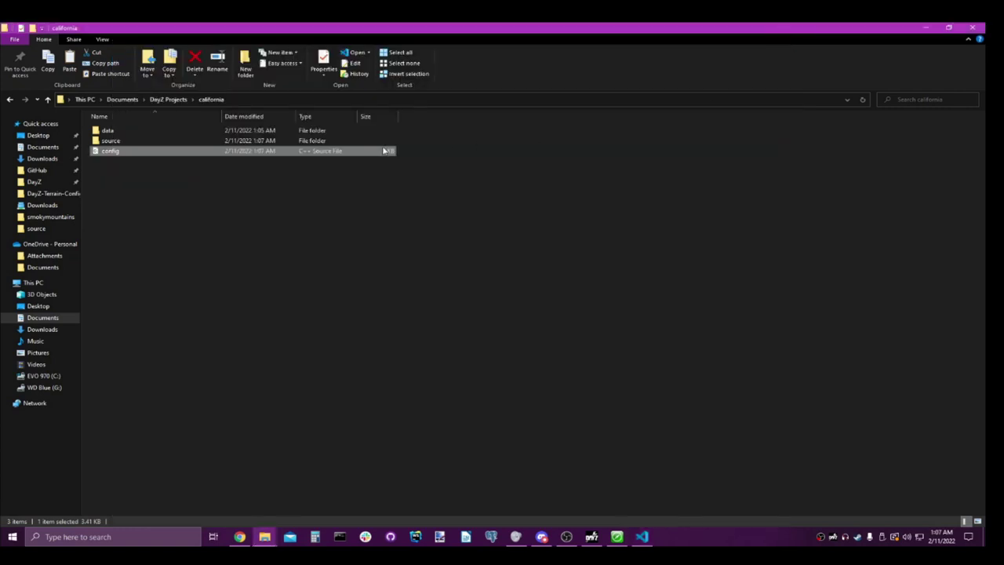
pyautogui.doubleClick(144, 143)
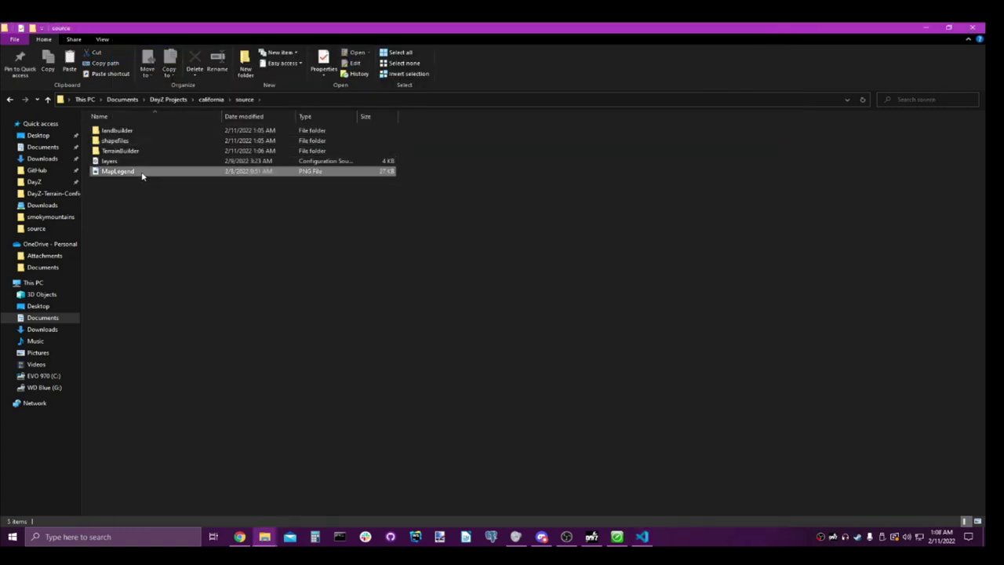
pyautogui.rightClick(142, 174)
pyautogui.click(172, 478)
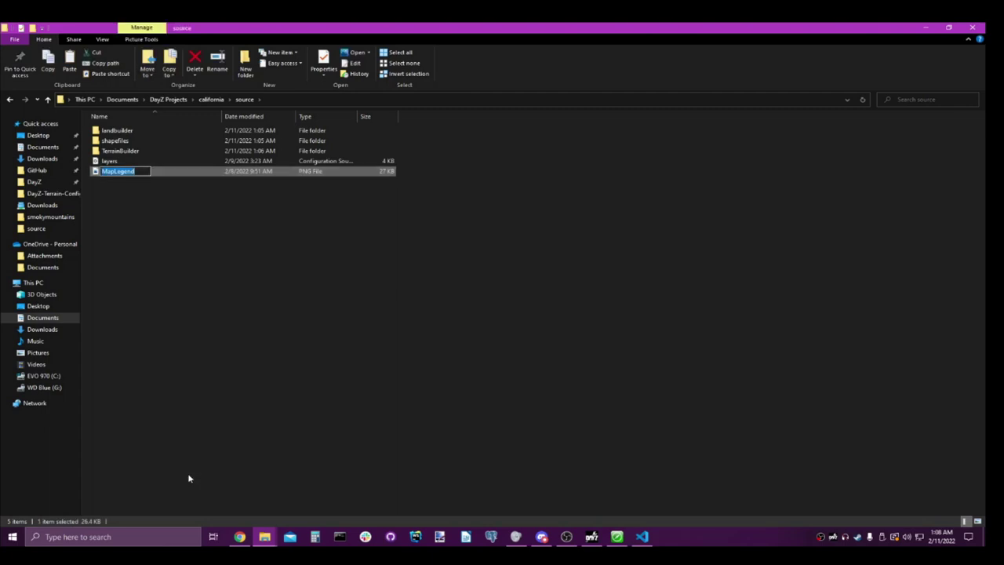
pyautogui.press('End')
pyautogui.press('Home')
pyautogui.press('Delete')
pyautogui.write('m')
pyautogui.press('Delete')
# Step: Finish renaming the image to maplegend and open layers.cfg in VS Code
pyautogui.write('l')
pyautogui.press('Return')
pyautogui.doubleClick(117, 161)
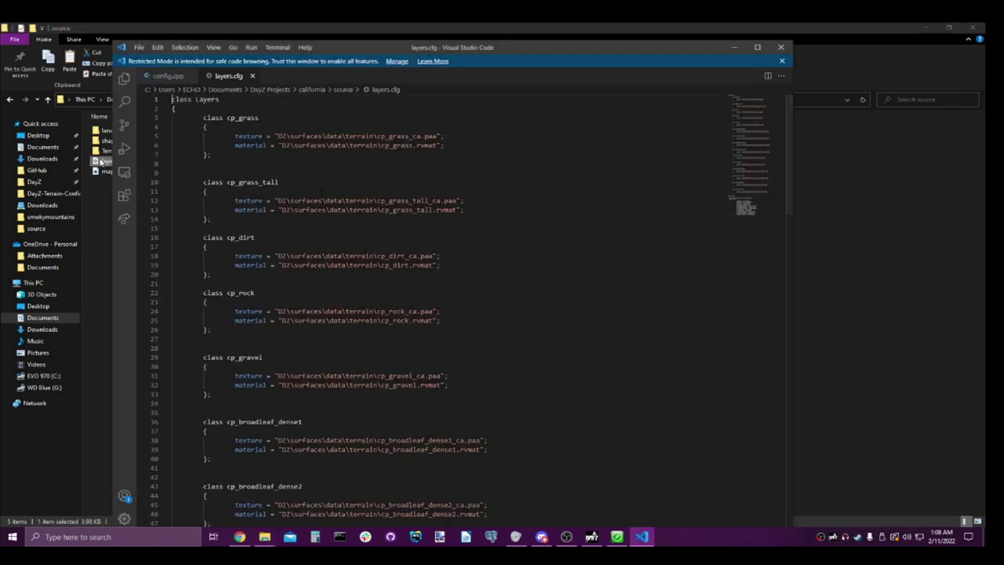
pyautogui.scroll(-20, 312, 167)
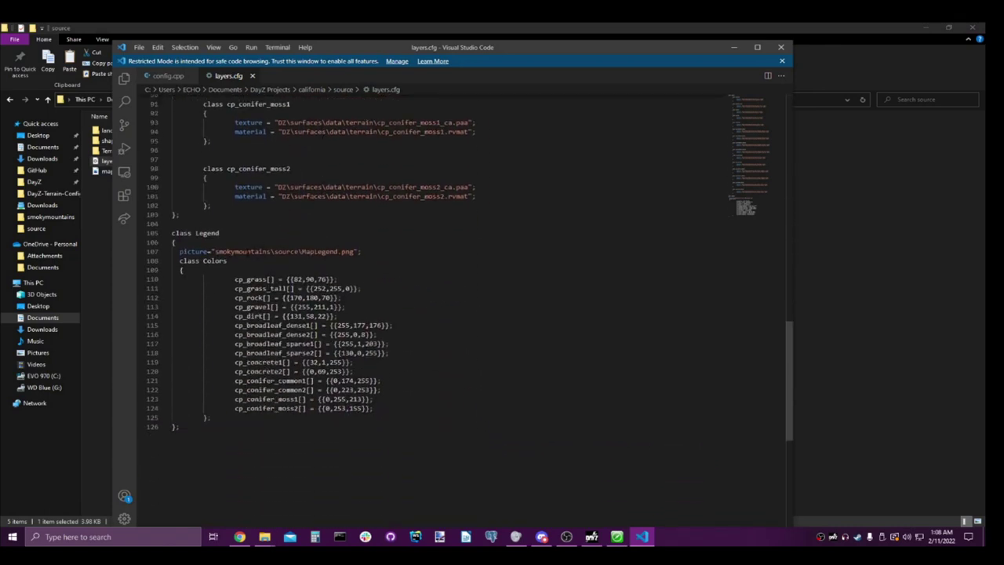
# Step: Change the legend path in layers.cfg to california\source\maplegend.png, save, and close the editor
pyautogui.doubleClick(235, 251)
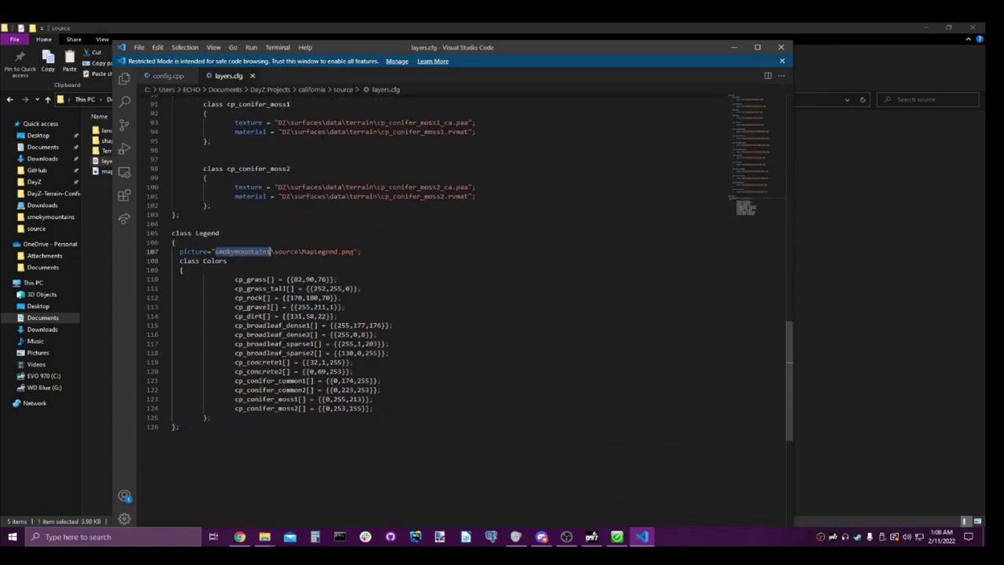
pyautogui.write('california')
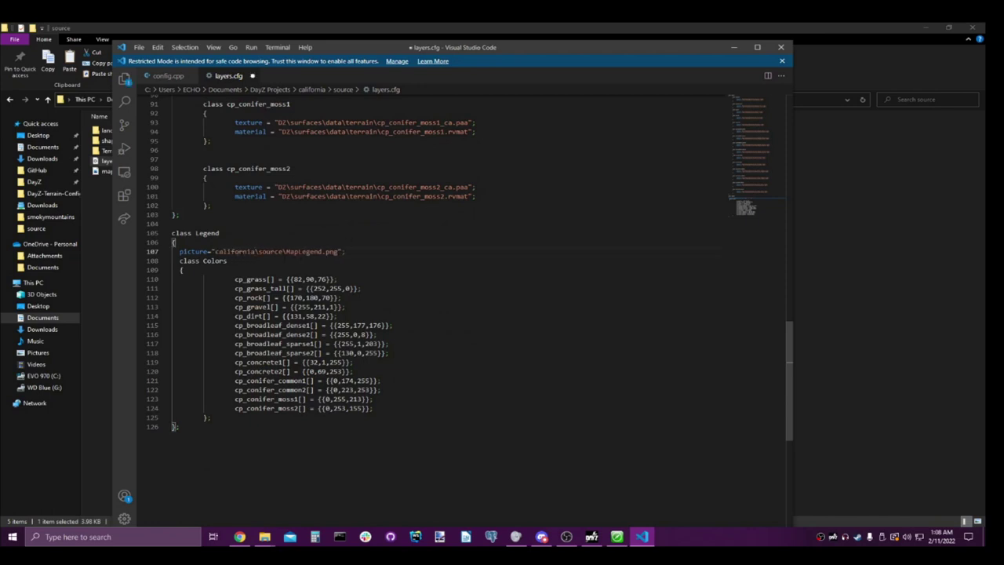
pyautogui.doubleClick(304, 251)
pyautogui.click(285, 251)
pyautogui.press('Delete')
pyautogui.write('m')
pyautogui.press('Right')
pyautogui.press('Right')
pyautogui.hotkey('ctrl', 's')
pyautogui.click(780, 47)
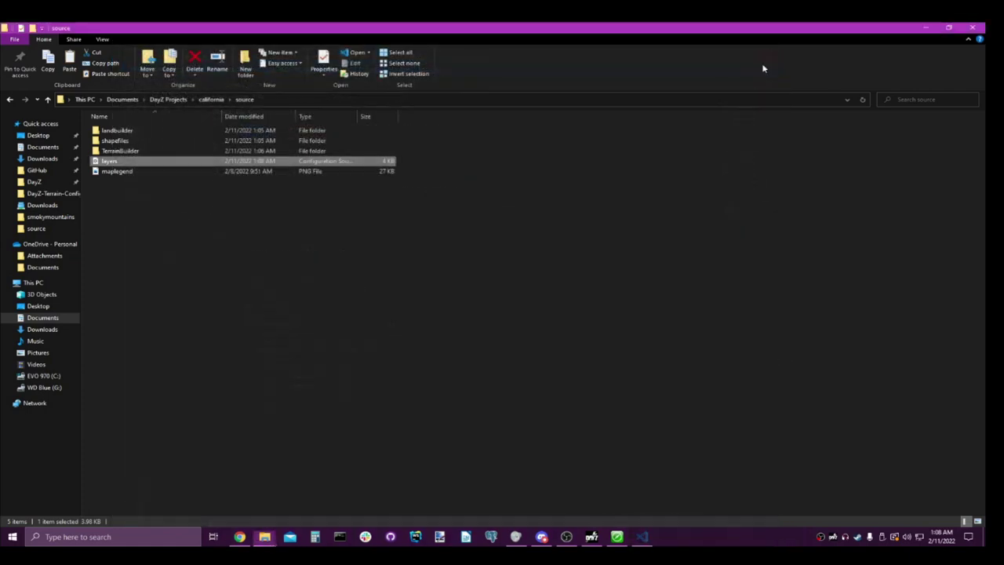
# Step: Return to Terrain Builder and open the california mapframe's Processing properties
pyautogui.moveTo(502, 26); pyautogui.dragTo(487, 123)
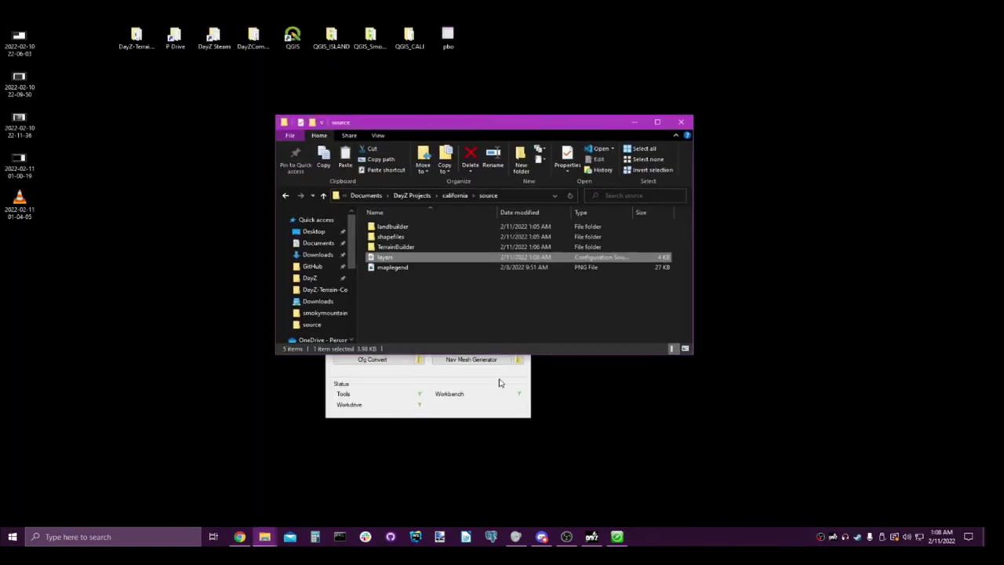
pyautogui.click(617, 536)
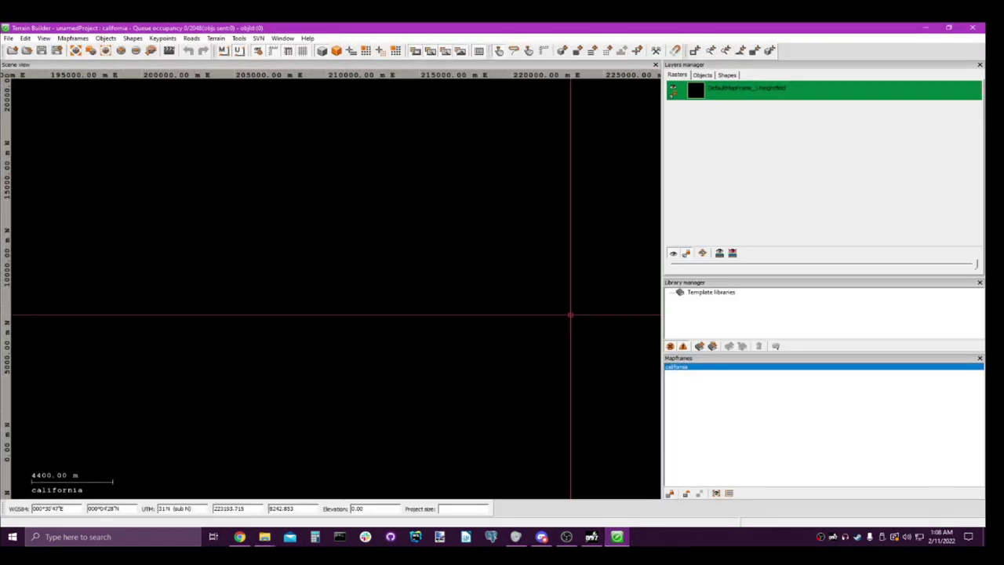
pyautogui.rightClick(679, 371)
pyautogui.click(690, 388)
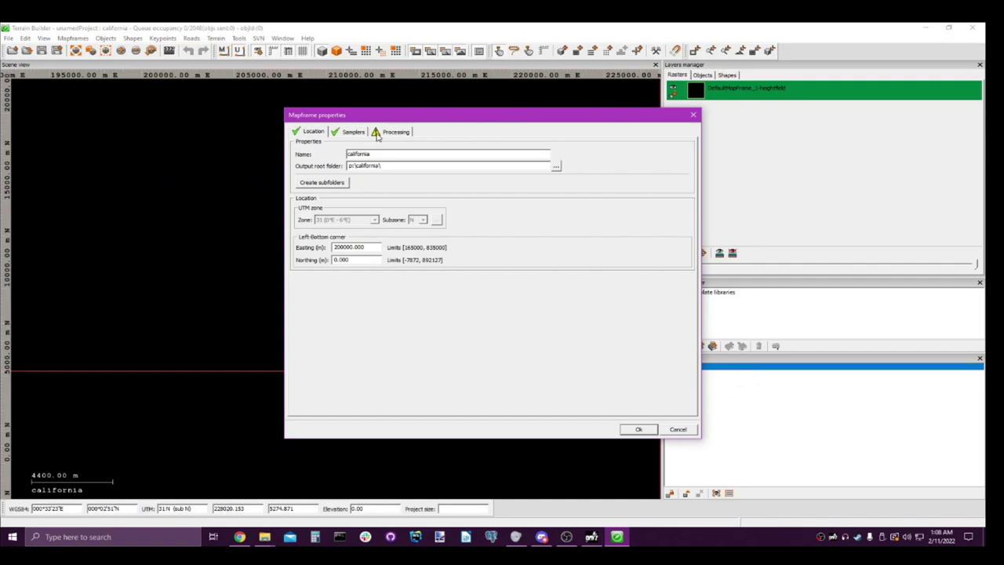
pyautogui.click(377, 133)
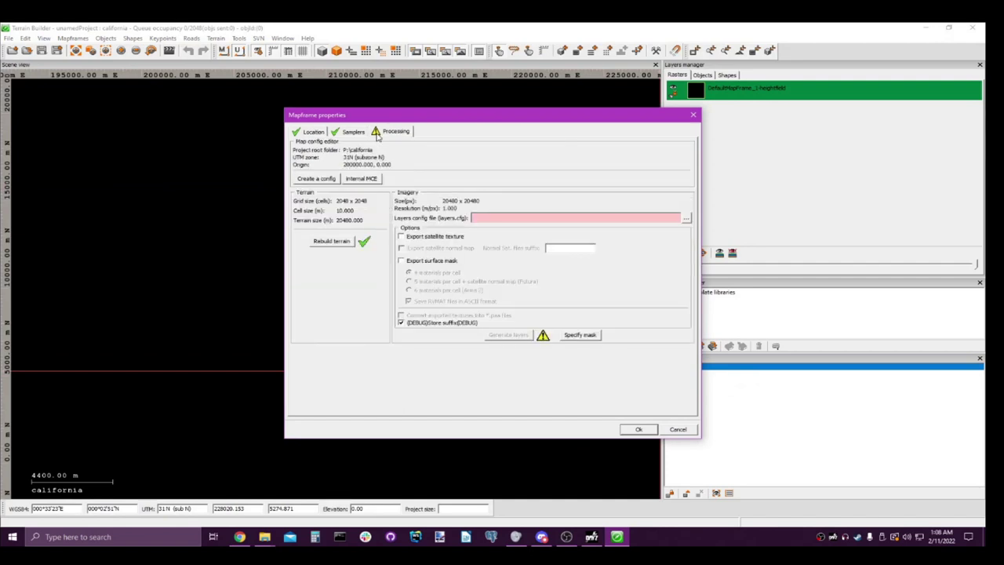
# Step: Choose P:\california\source\layers.cfg as the layers config file
pyautogui.click(686, 219)
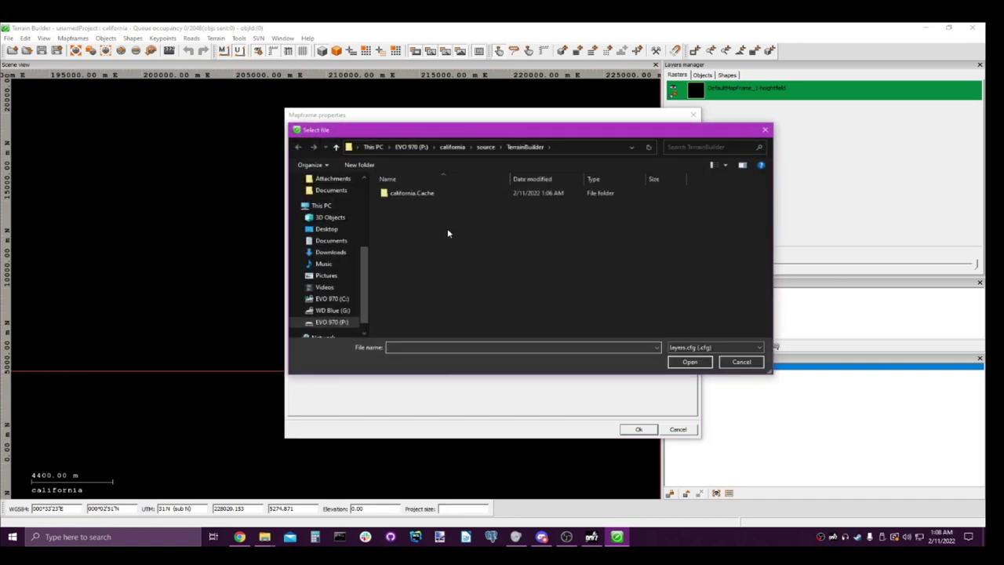
pyautogui.click(323, 322)
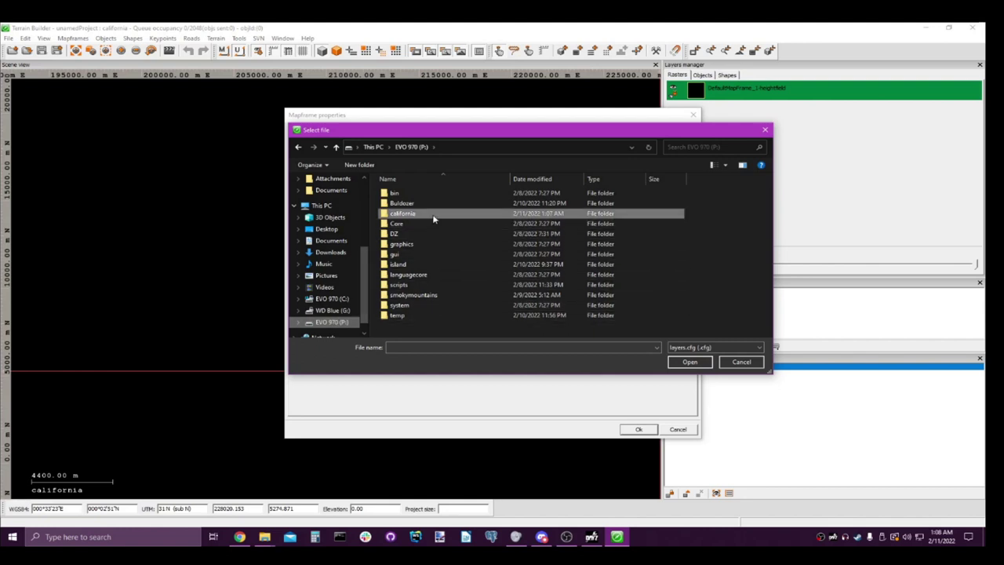
pyautogui.doubleClick(455, 216)
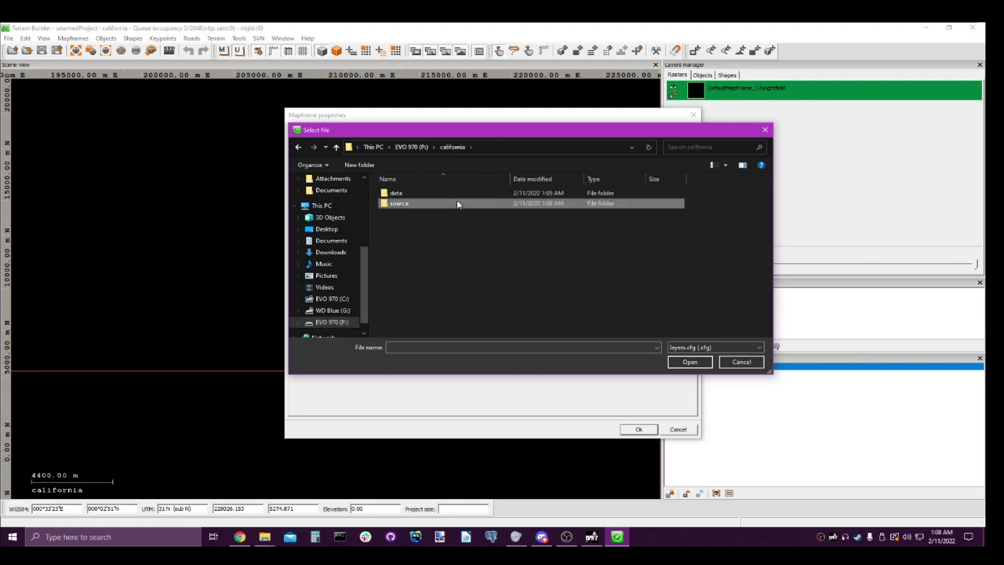
pyautogui.doubleClick(457, 203)
pyautogui.click(442, 223)
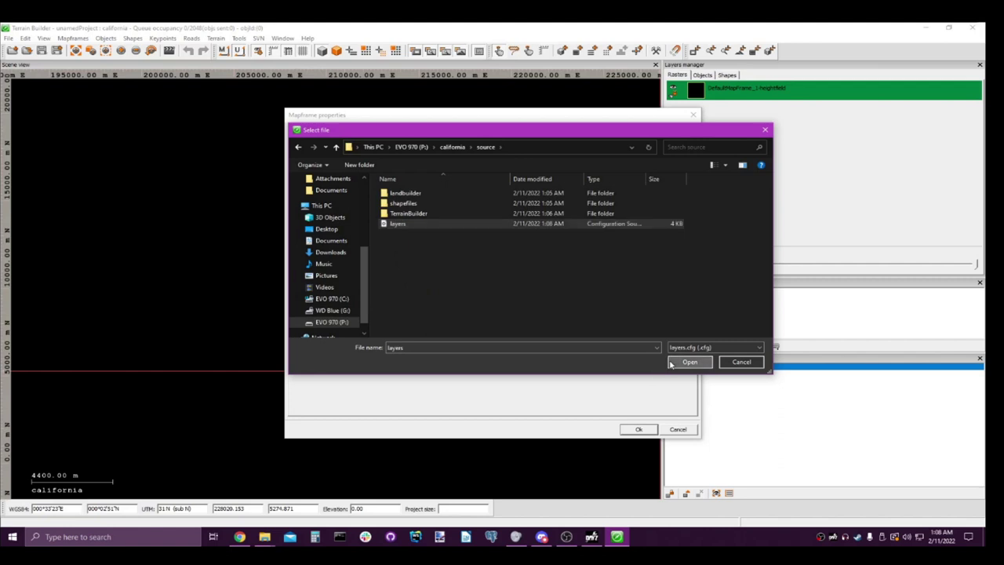
pyautogui.click(672, 363)
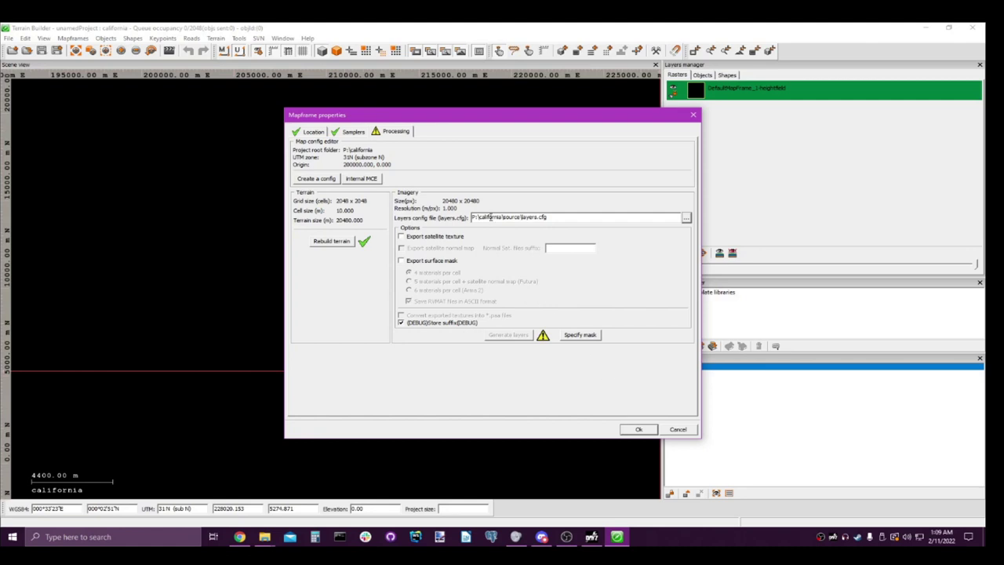
# Step: Apply the mapframe settings and import Desktop\QGIS_CALI\gtt_export\gtt_heightmap.asc as the terrain heightmap
pyautogui.click(639, 430)
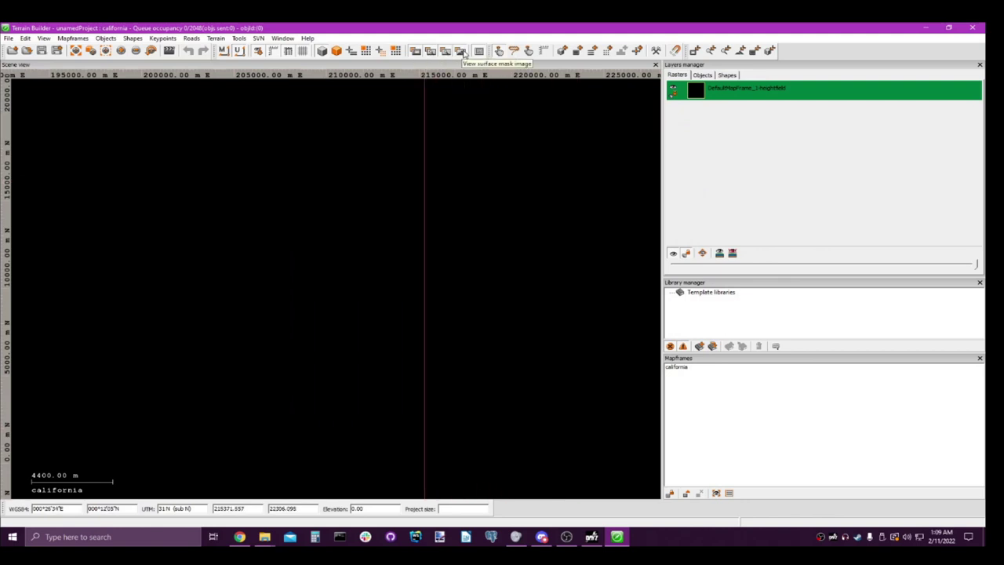
pyautogui.click(704, 52)
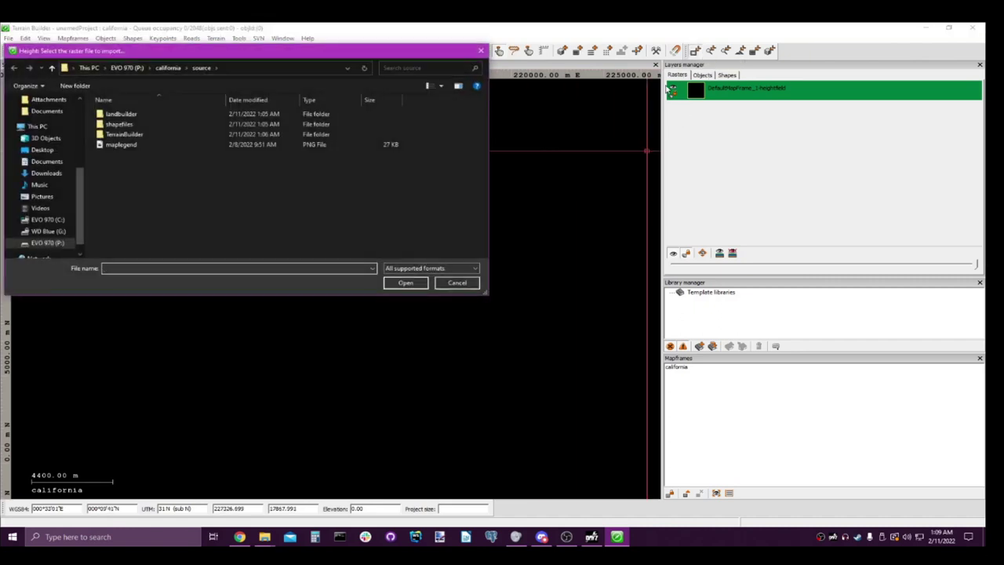
pyautogui.scroll(5, 55, 137)
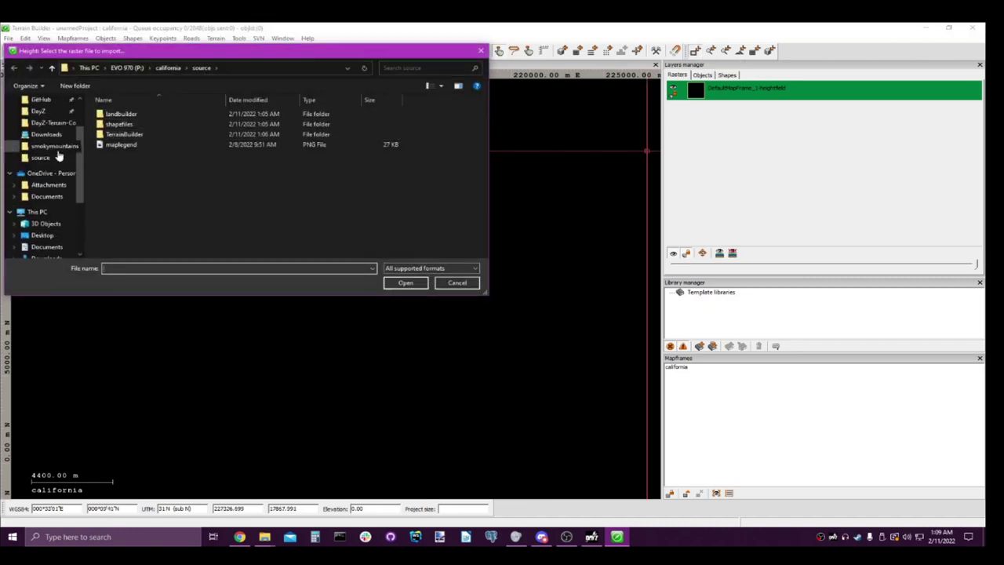
pyautogui.click(42, 118)
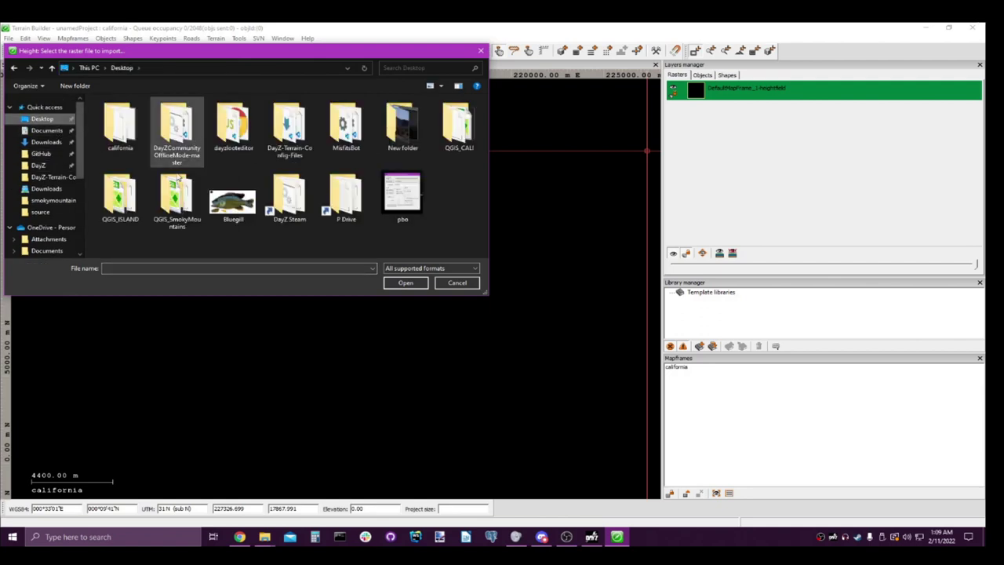
pyautogui.doubleClick(448, 124)
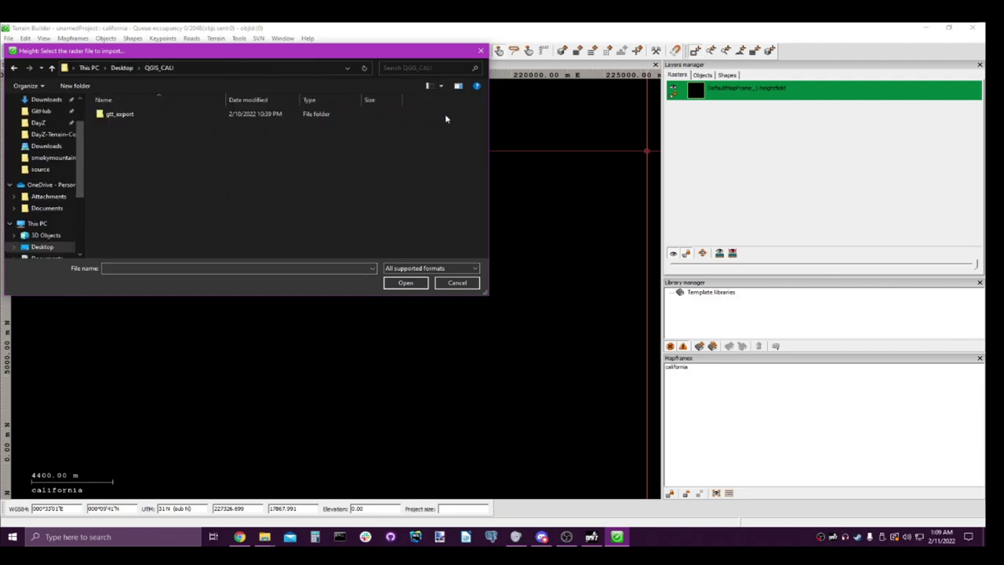
pyautogui.doubleClick(295, 115)
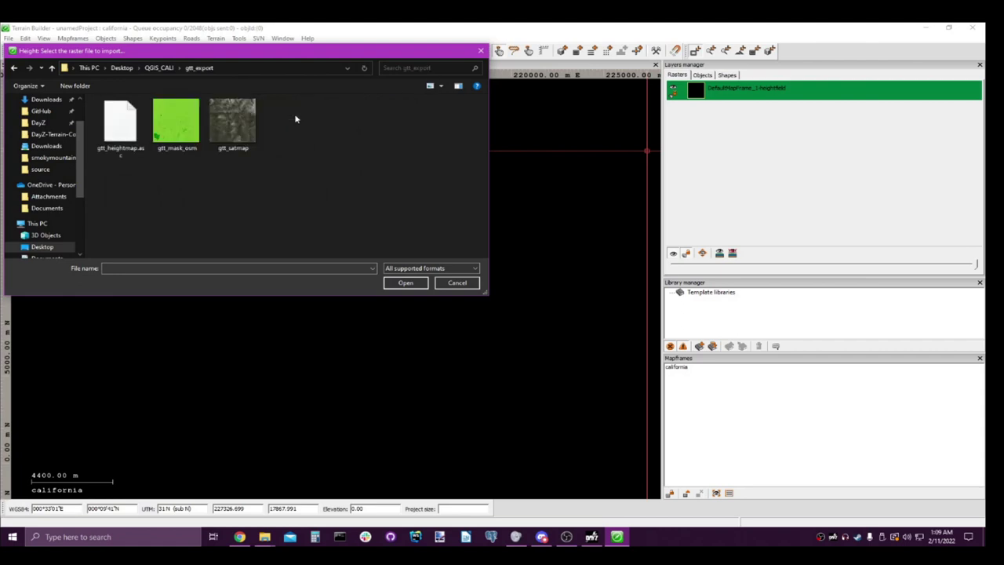
pyautogui.click(126, 130)
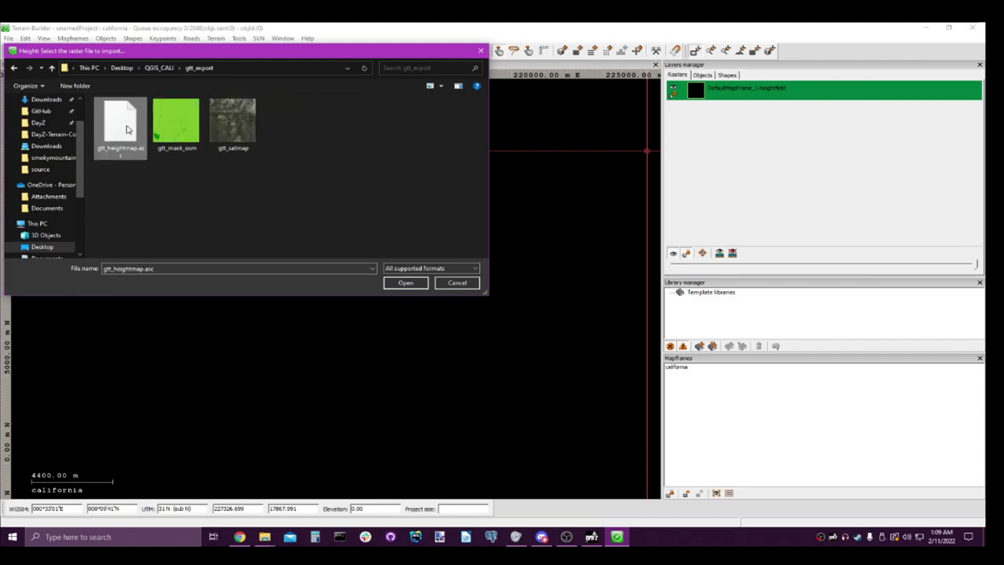
pyautogui.click(404, 284)
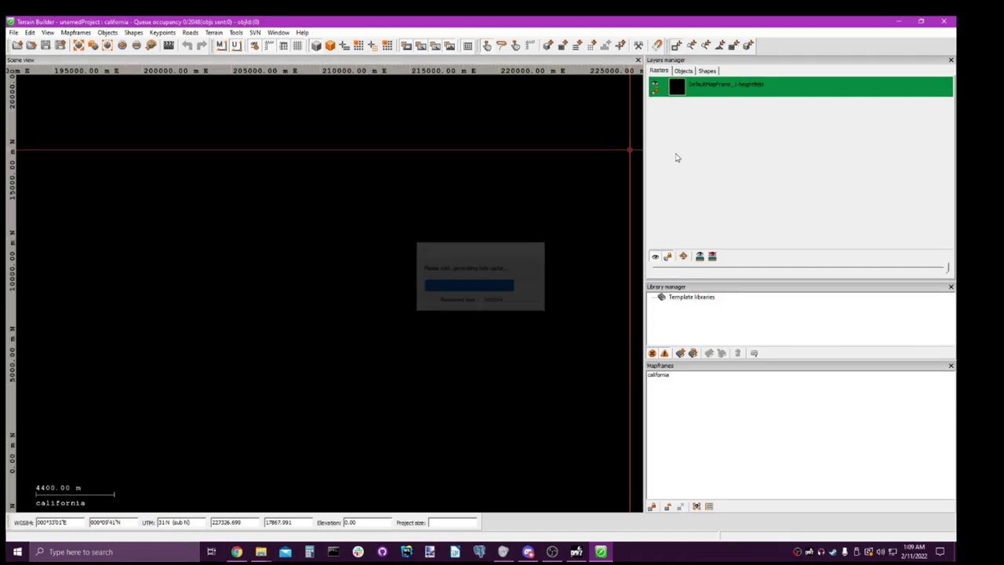
# Step: Import gtt_satmap as satellite imagery and gtt_mask_osm as the surface mask
pyautogui.click(693, 49)
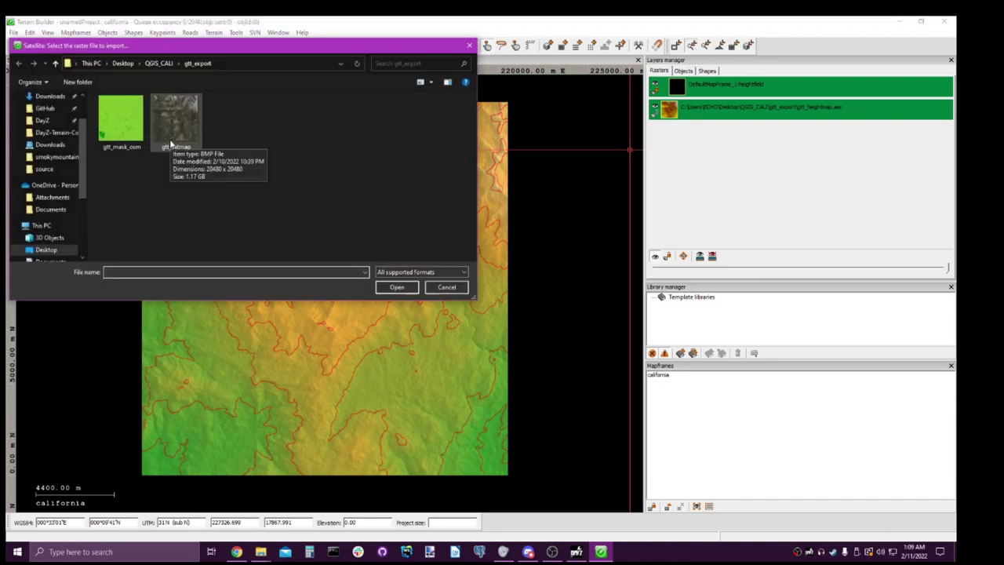
pyautogui.click(167, 138)
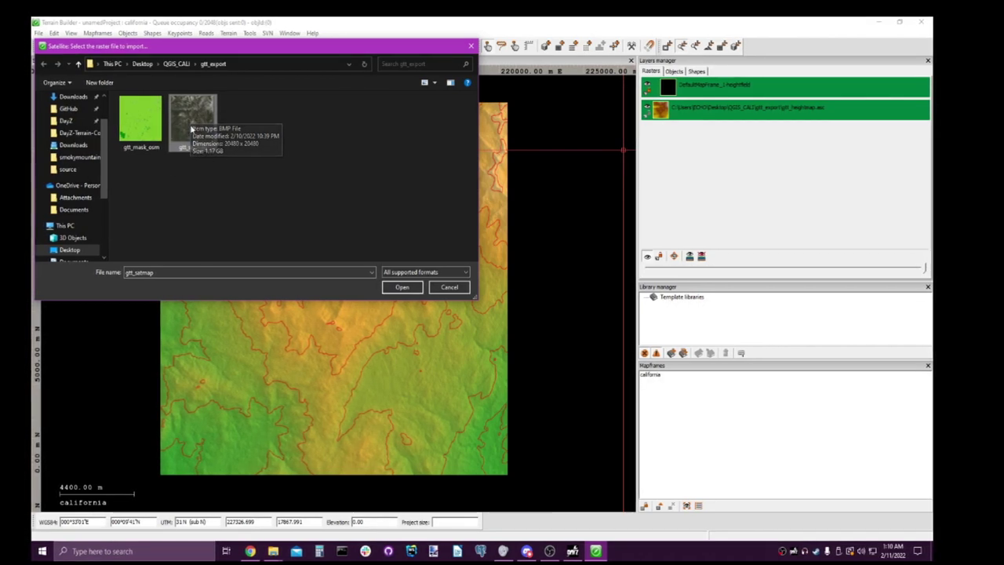
pyautogui.click(394, 287)
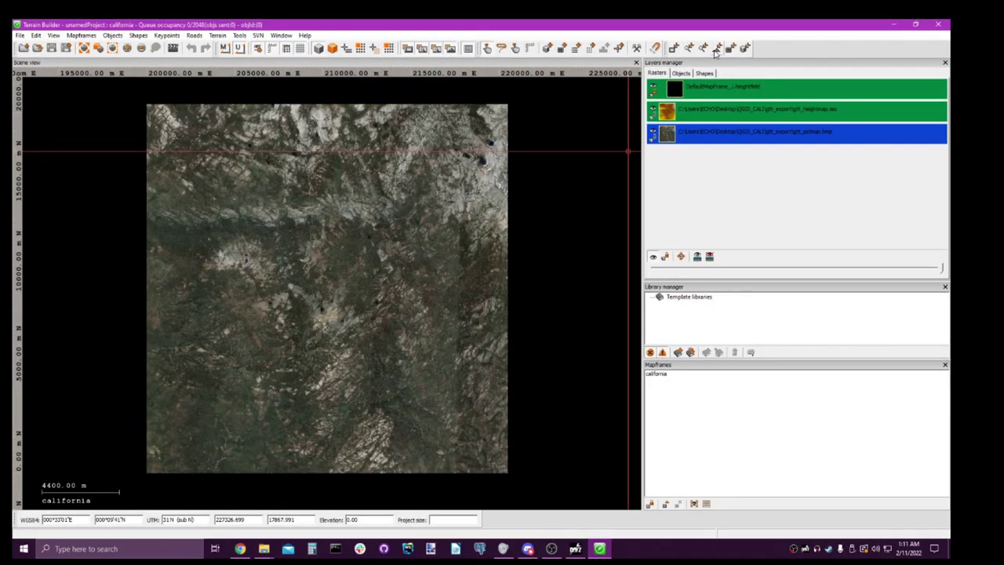
pyautogui.click(715, 51)
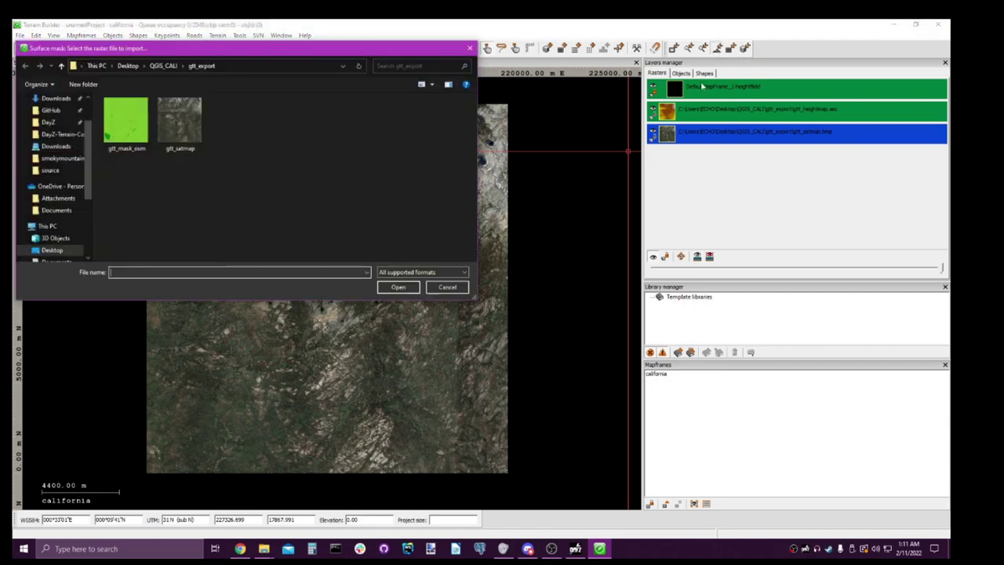
pyautogui.doubleClick(126, 121)
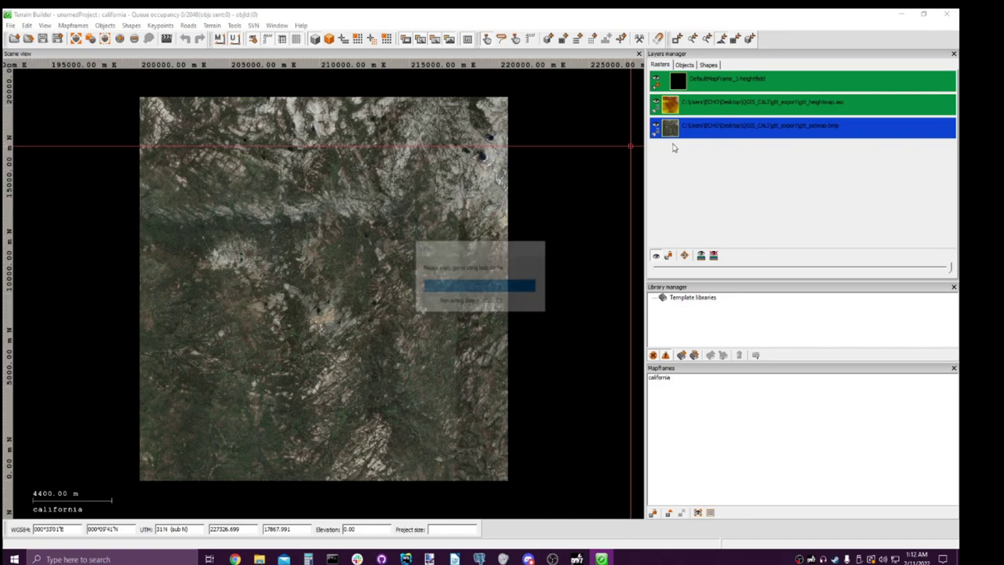
# Step: Reorder the layers, moving the heightmap to the bottom so the satellite image displays
pyautogui.moveTo(724, 106); pyautogui.dragTo(721, 151)
pyautogui.click(735, 110)
pyautogui.moveTo(734, 110)
pyautogui.mouseDown()
pyautogui.moveTo(728, 149)
pyautogui.moveTo(736, 109)
pyautogui.mouseUp()
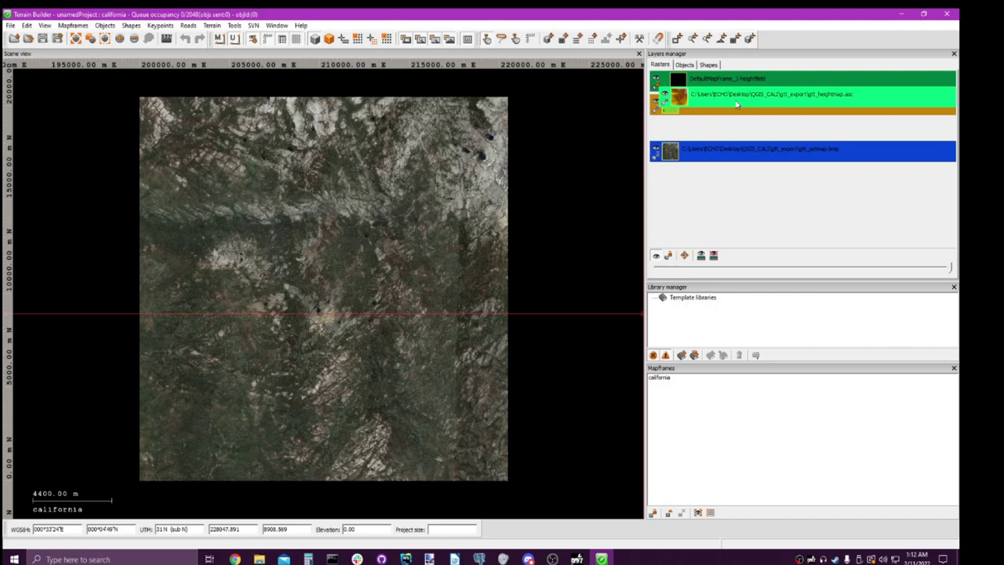
# Step: Regenerate the california mapframe's terrain from its Processing properties, confirming the replacement
pyautogui.rightClick(673, 379)
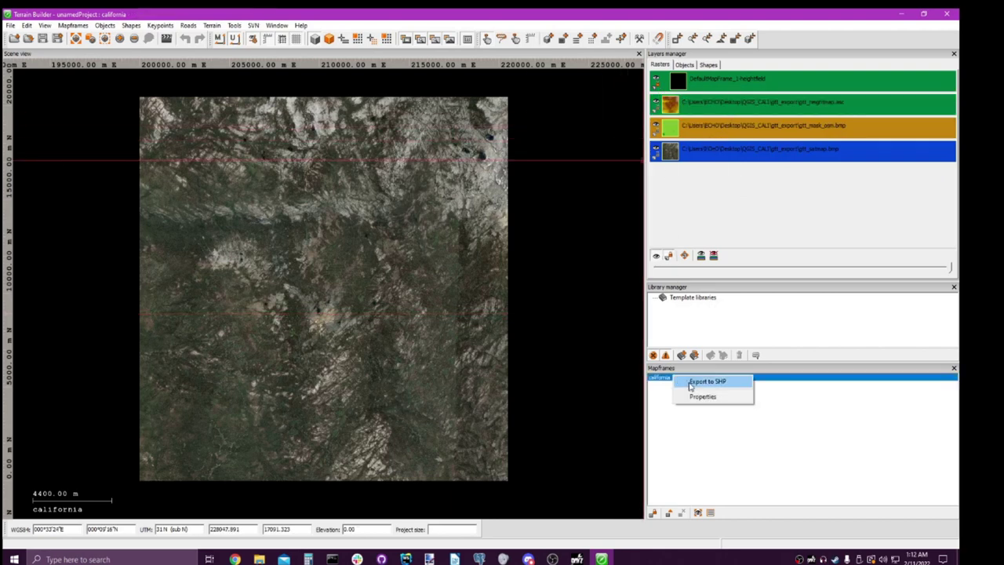
pyautogui.click(702, 400)
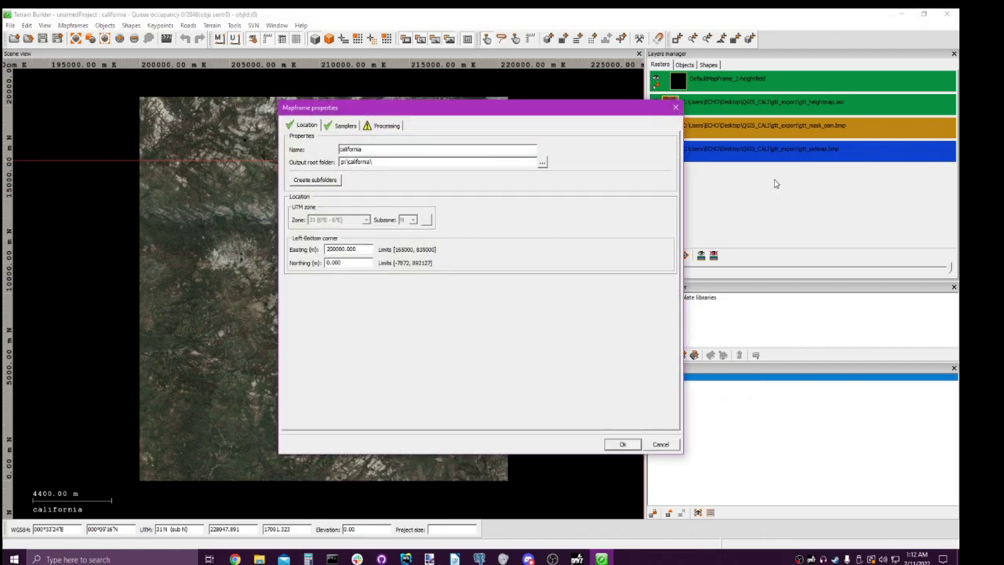
pyautogui.click(383, 125)
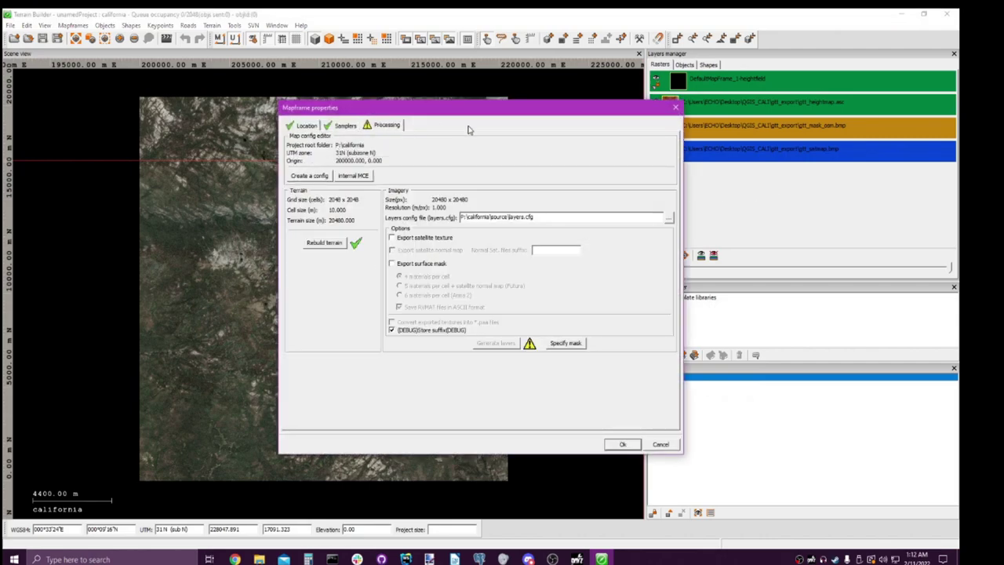
pyautogui.click(331, 242)
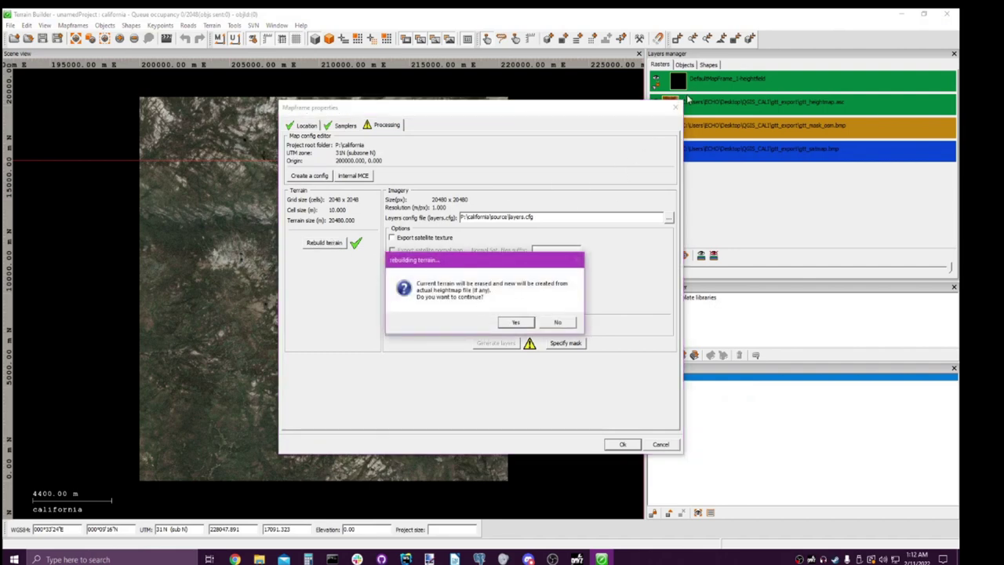
pyautogui.click(516, 322)
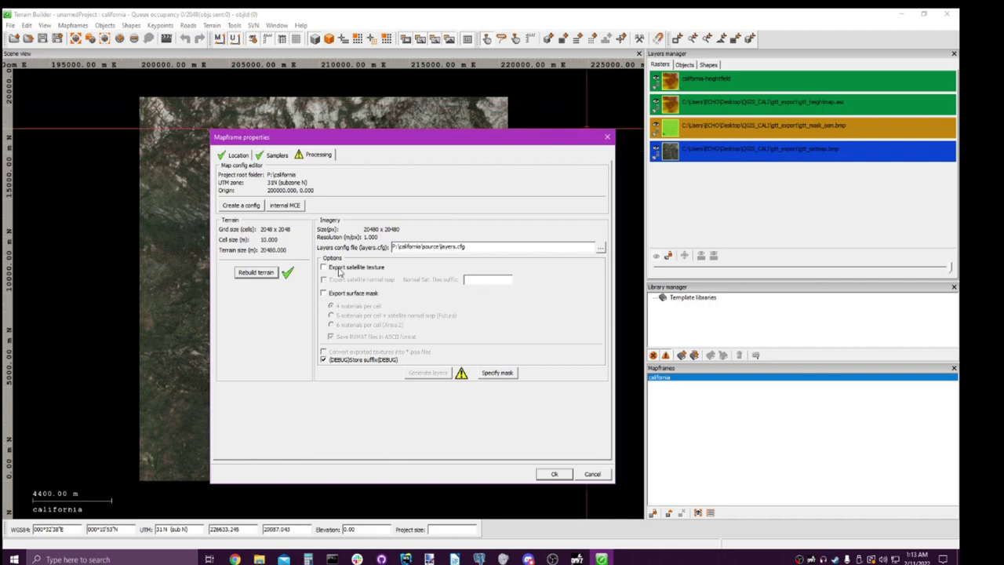
# Step: Enable satellite texture and surface mask export, then generate the layers
pyautogui.click(339, 267)
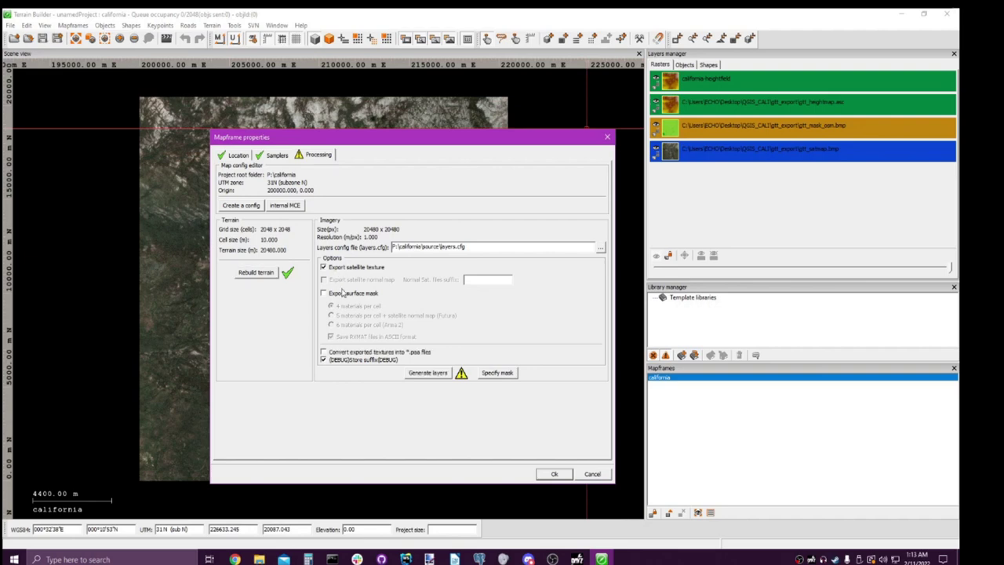
pyautogui.click(341, 295)
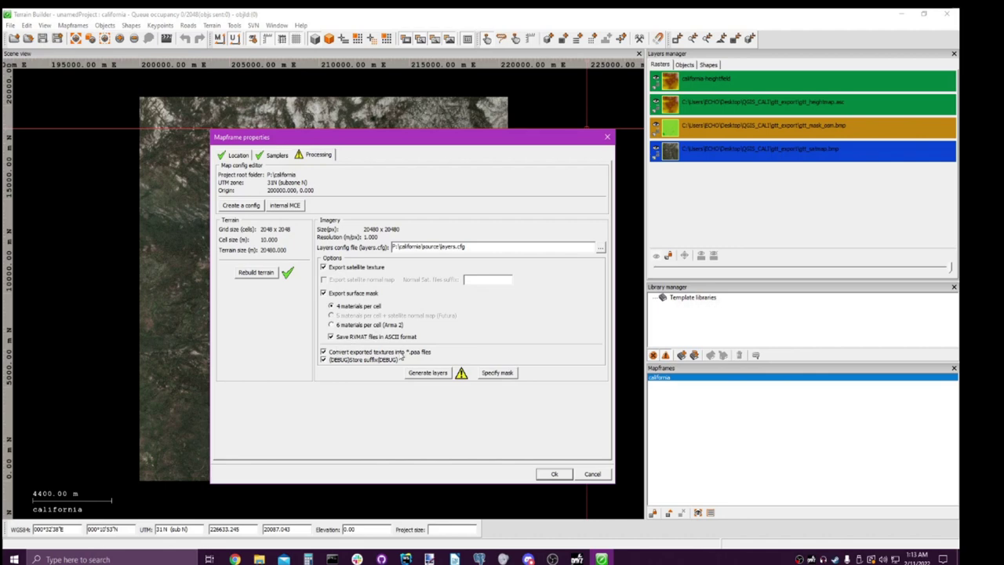
pyautogui.click(427, 373)
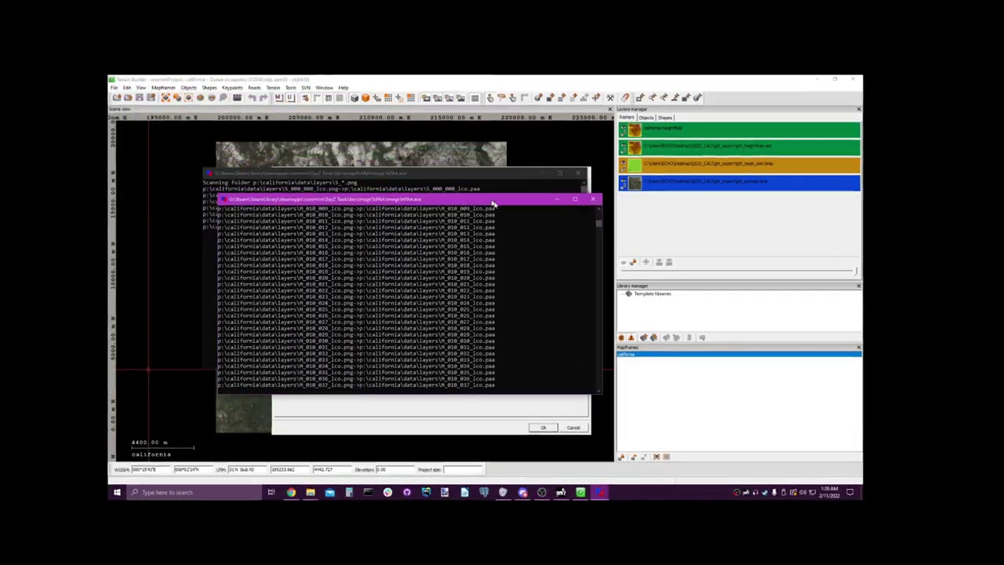
# Step: Move the ImageToPAA conversion consoles aside while the layer tiles finish converting to PAA
pyautogui.moveTo(496, 206); pyautogui.dragTo(739, 192)
pyautogui.moveTo(345, 173); pyautogui.dragTo(265, 147)
pyautogui.click(604, 185)
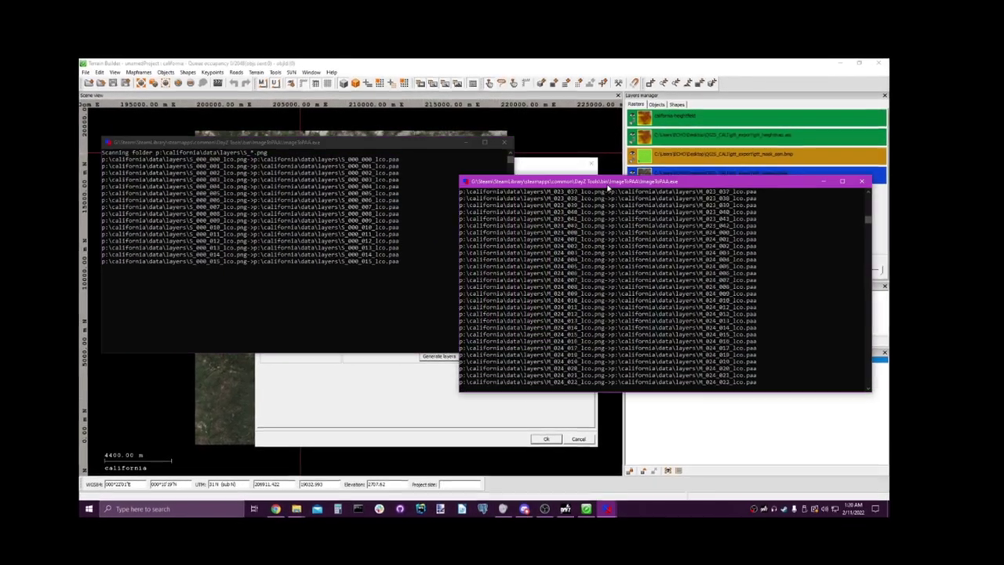
pyautogui.moveTo(608, 187); pyautogui.dragTo(633, 149)
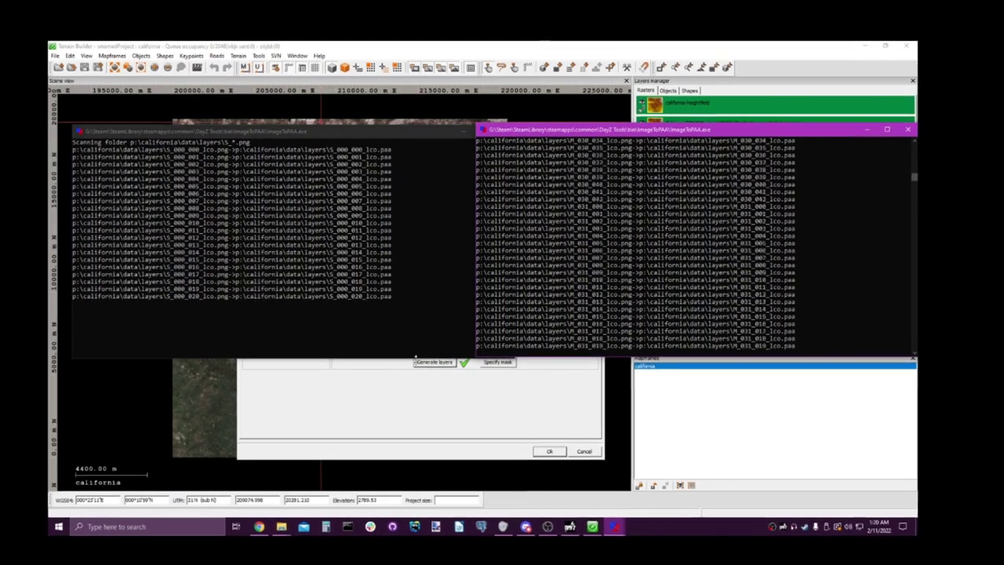
pyautogui.click(280, 527)
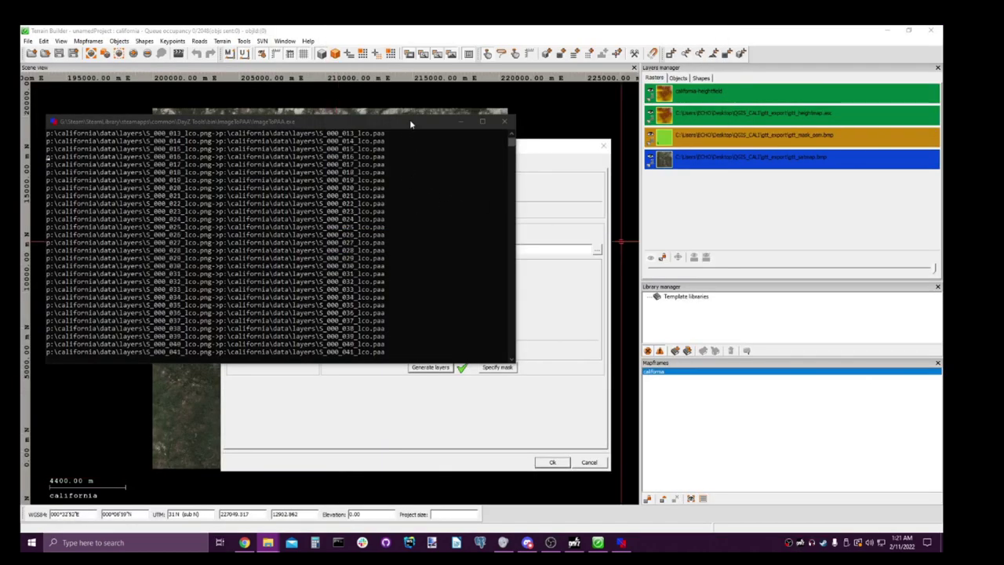
pyautogui.moveTo(409, 121); pyautogui.dragTo(567, 175)
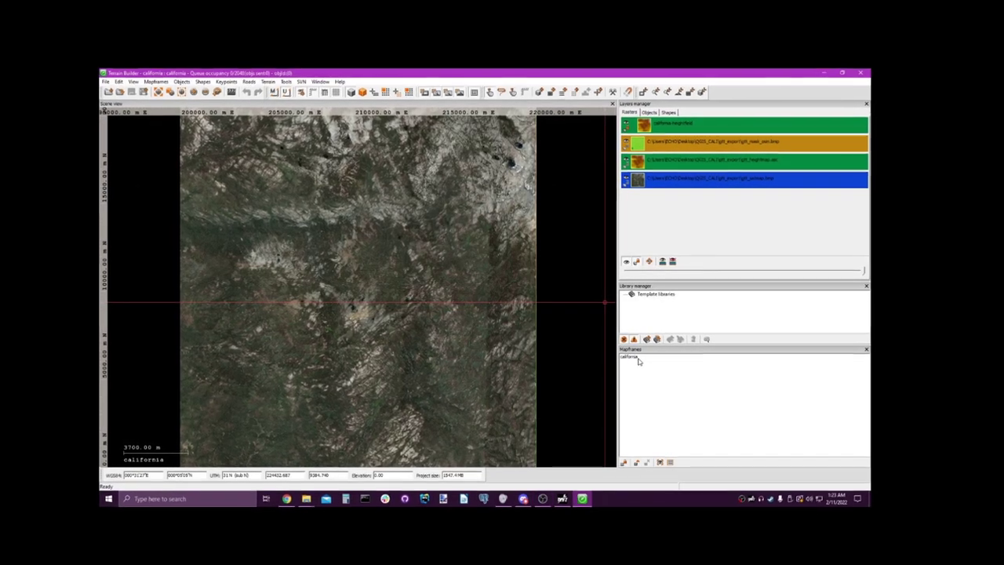
# Step: Review the Processing settings in the california mapframe's properties
pyautogui.rightClick(639, 359)
pyautogui.click(664, 374)
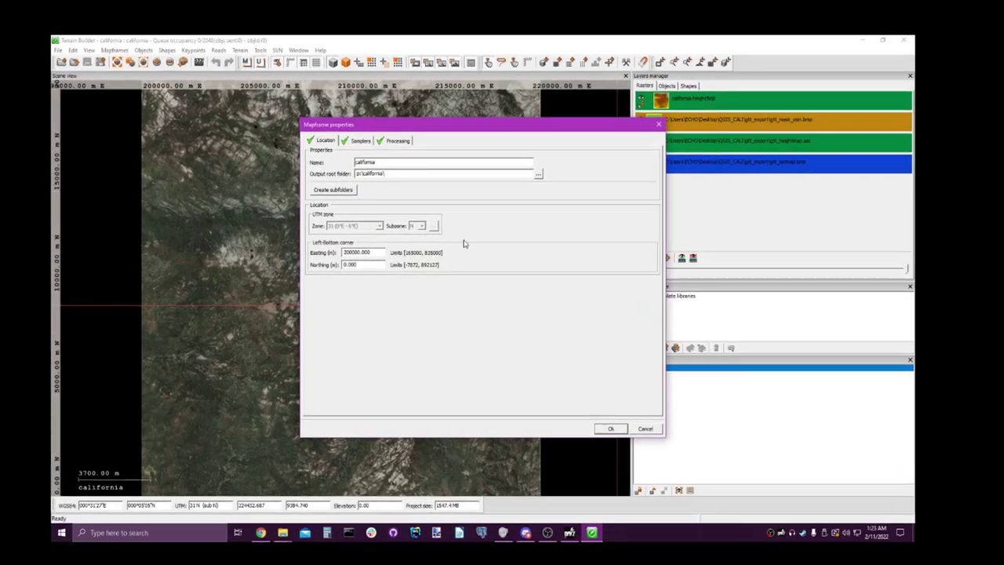
pyautogui.click(396, 138)
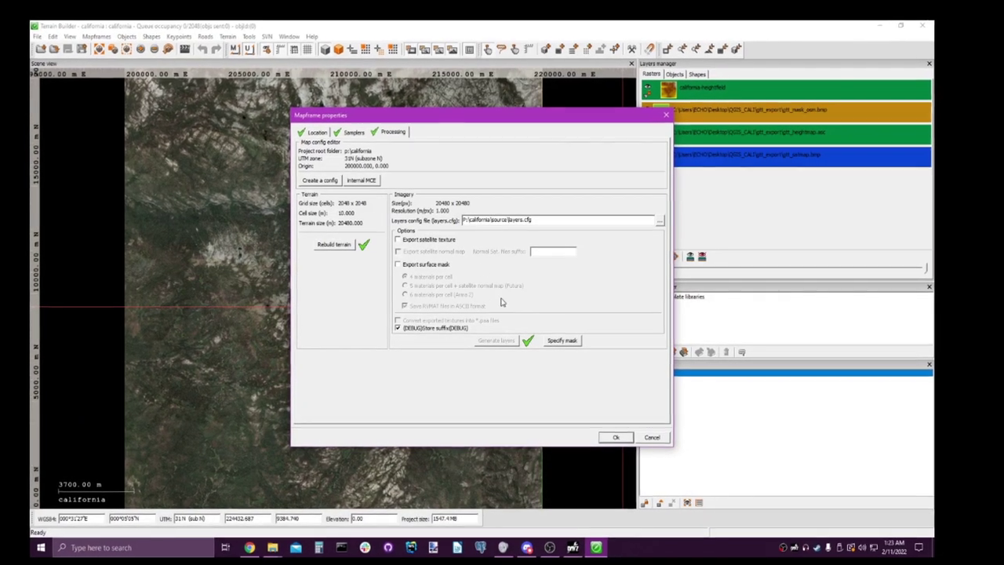
pyautogui.click(616, 438)
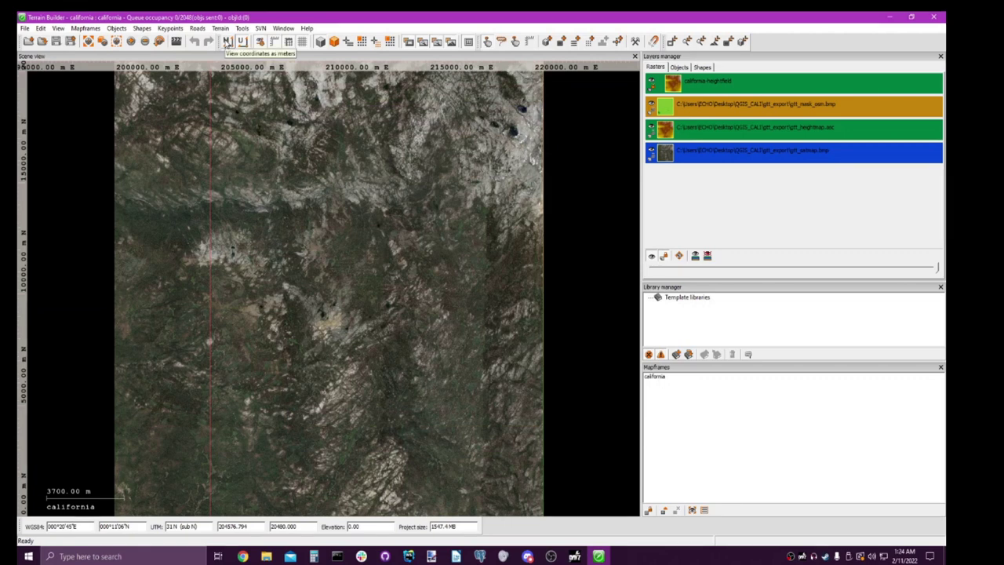
# Step: Start a WRP export of the terrain and browse to the P: drive
pyautogui.click(25, 28)
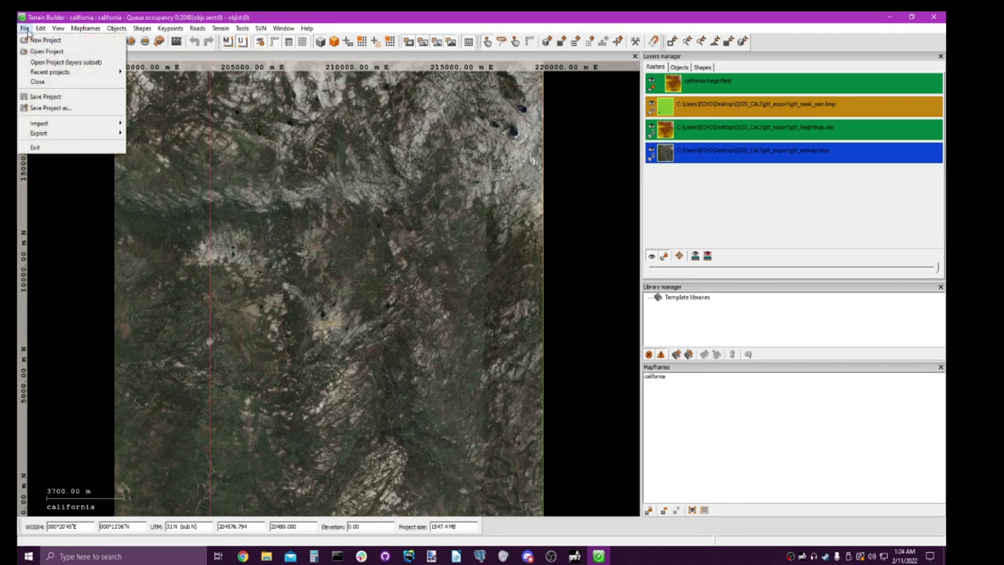
pyautogui.moveTo(40, 27)
pyautogui.moveTo(68, 134)
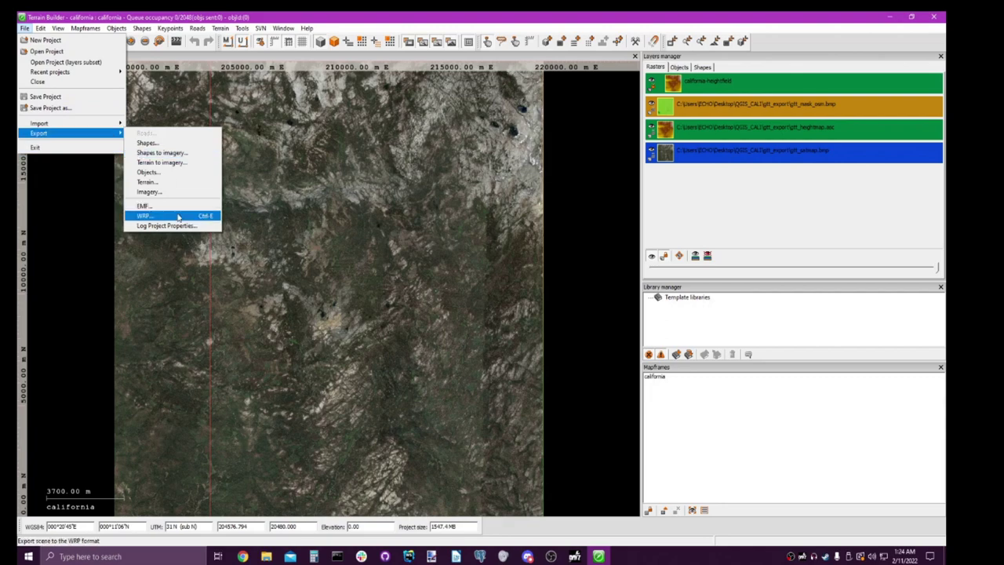
pyautogui.click(177, 216)
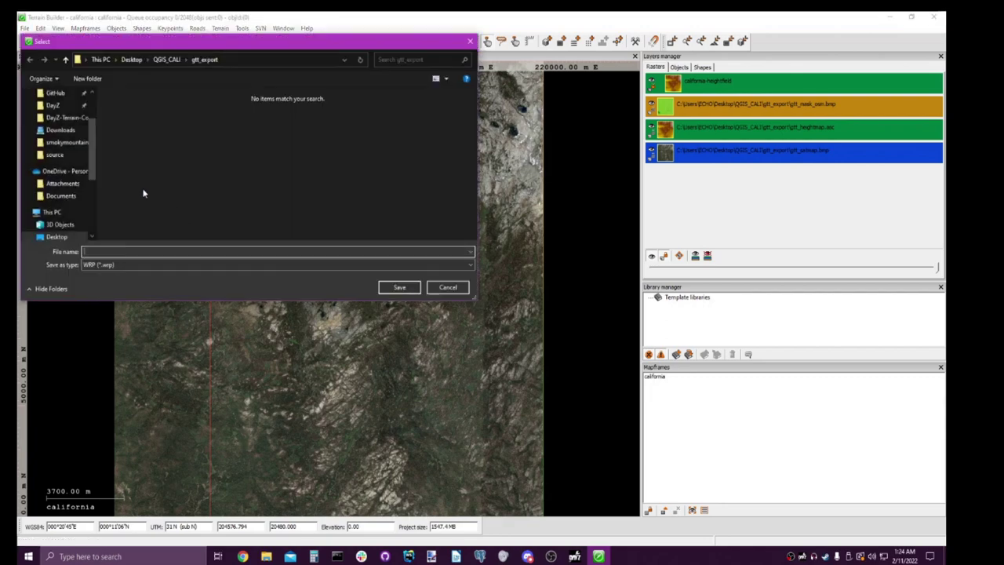
pyautogui.scroll(1, 77, 168)
pyautogui.scroll(1, 77, 168)
pyautogui.click(53, 142)
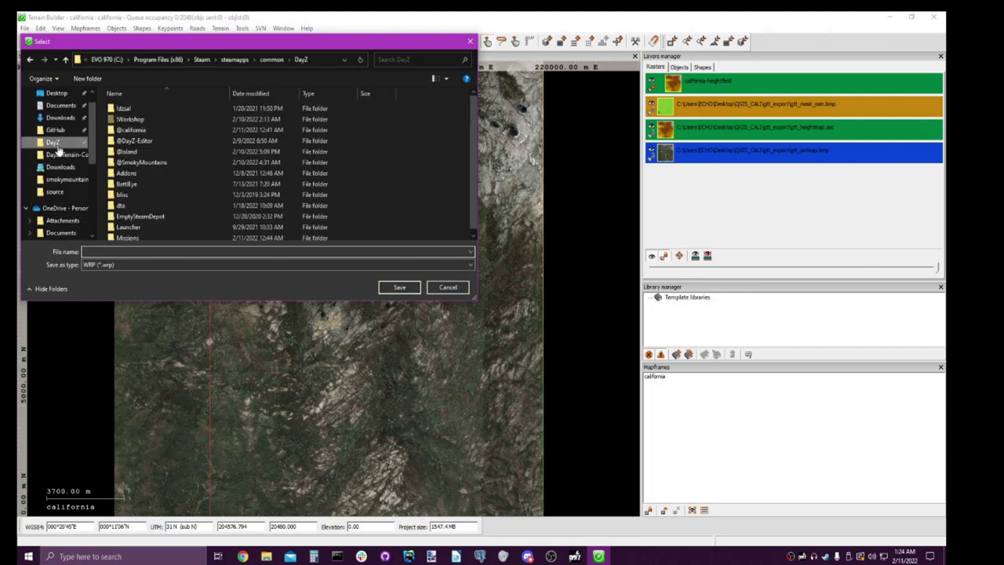
pyautogui.scroll(-2, 62, 176)
pyautogui.scroll(-4, 63, 180)
pyautogui.click(76, 204)
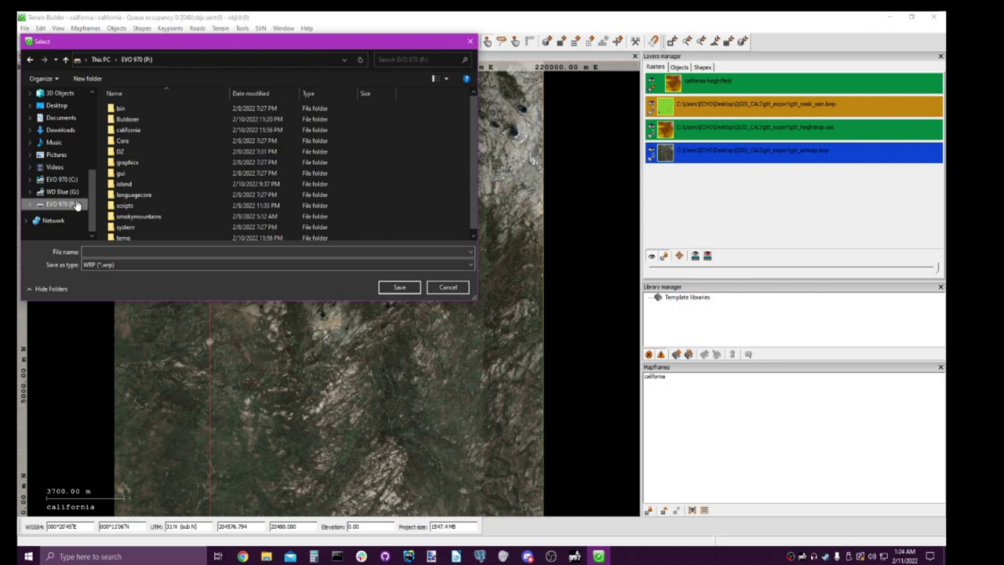
# Step: Save the export over california.wrp in P:\california and confirm the replacement
pyautogui.doubleClick(176, 134)
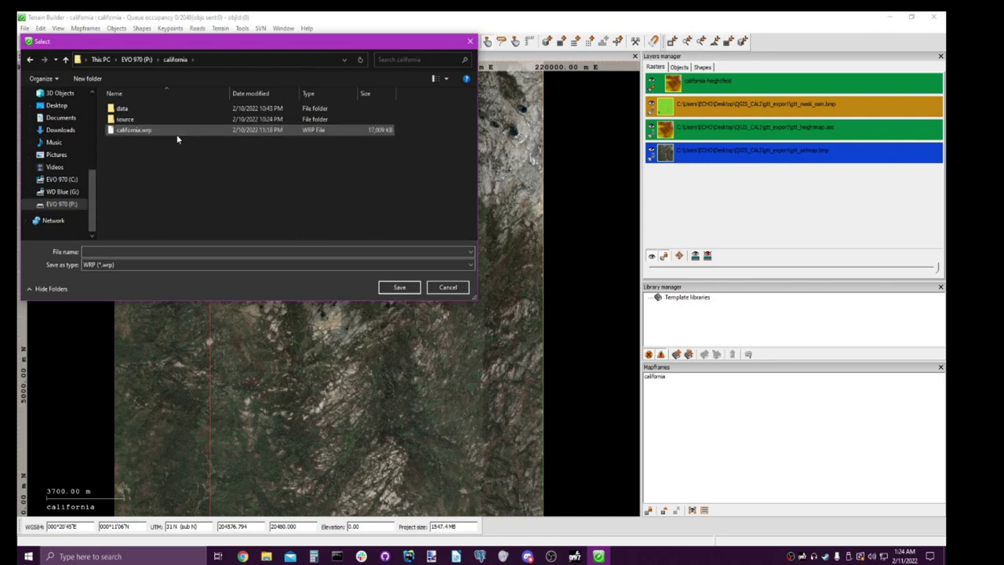
pyautogui.click(176, 134)
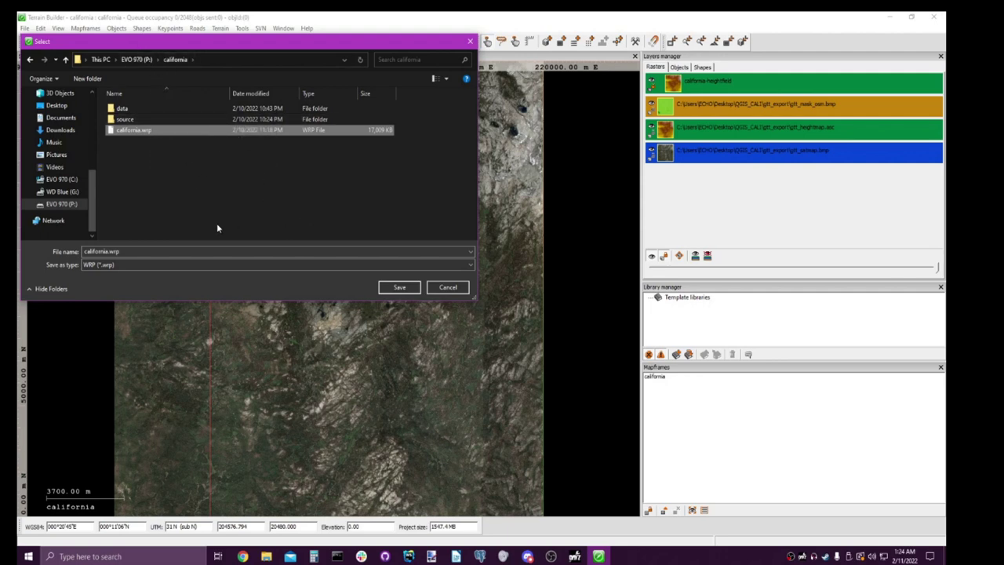
pyautogui.click(399, 288)
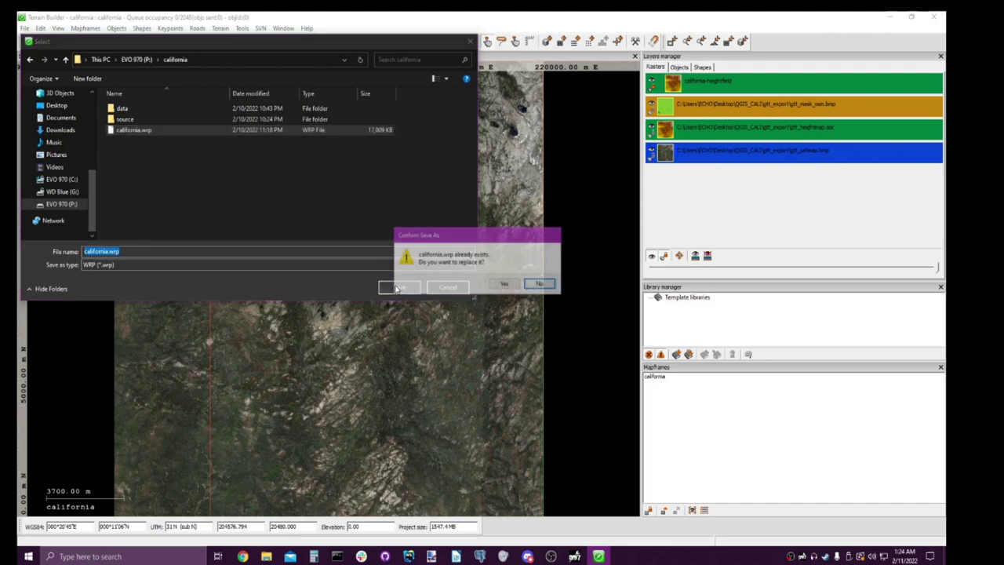
pyautogui.click(494, 287)
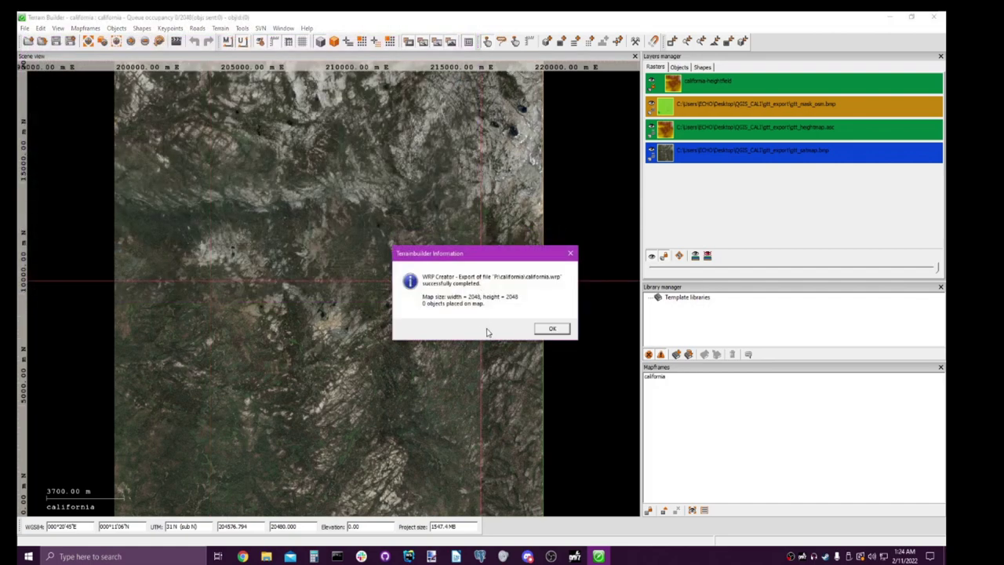
pyautogui.click(549, 328)
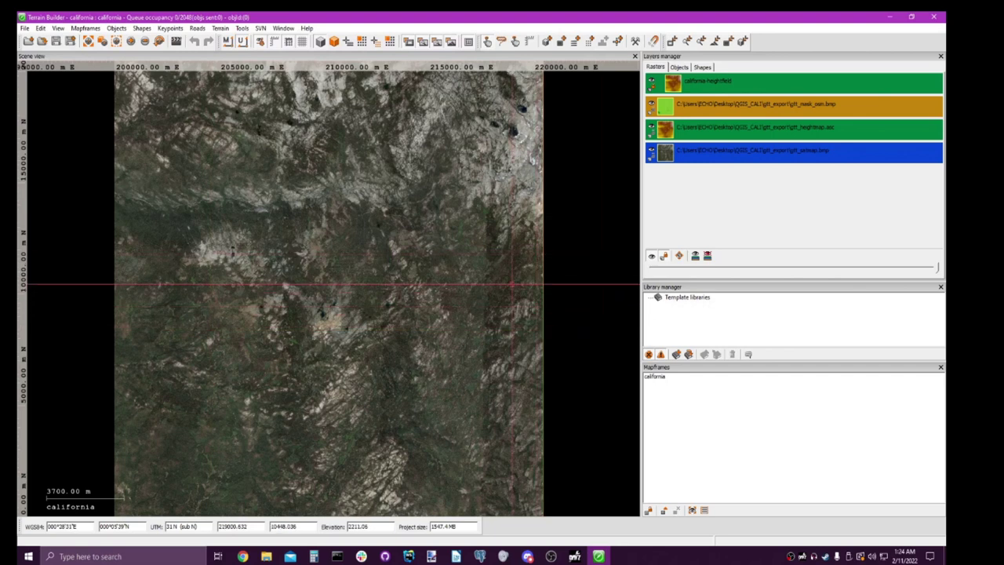
# Step: Set the Terrain Builder project directory to DayZ Projects\california in Preferences
pyautogui.click(178, 32)
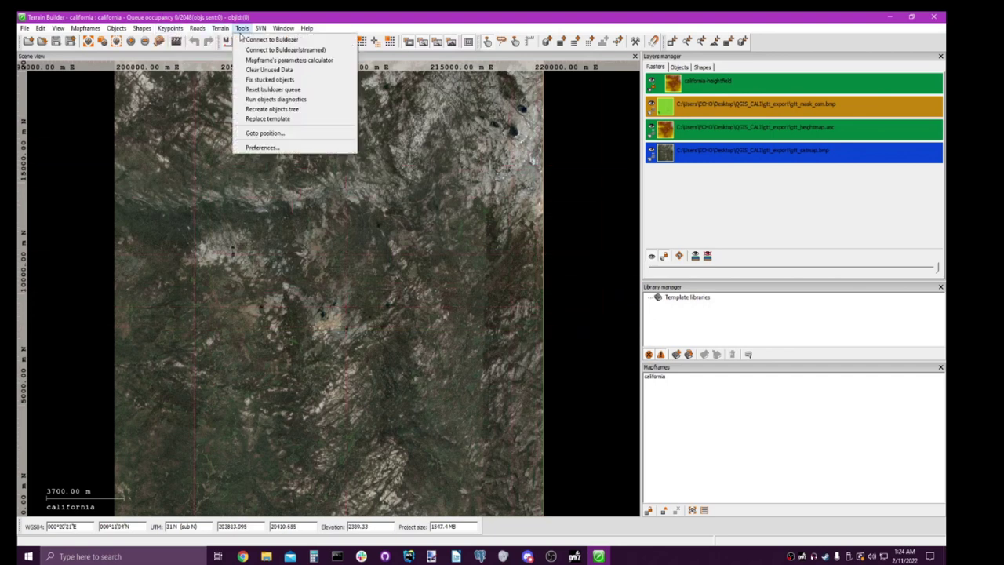
pyautogui.click(284, 147)
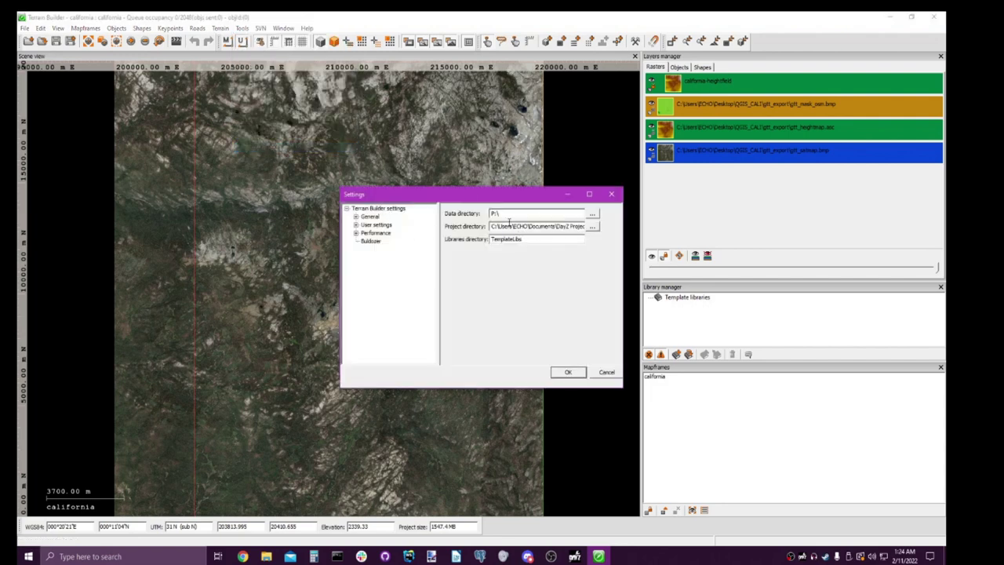
pyautogui.moveTo(499, 225); pyautogui.dragTo(572, 222)
pyautogui.click(515, 226)
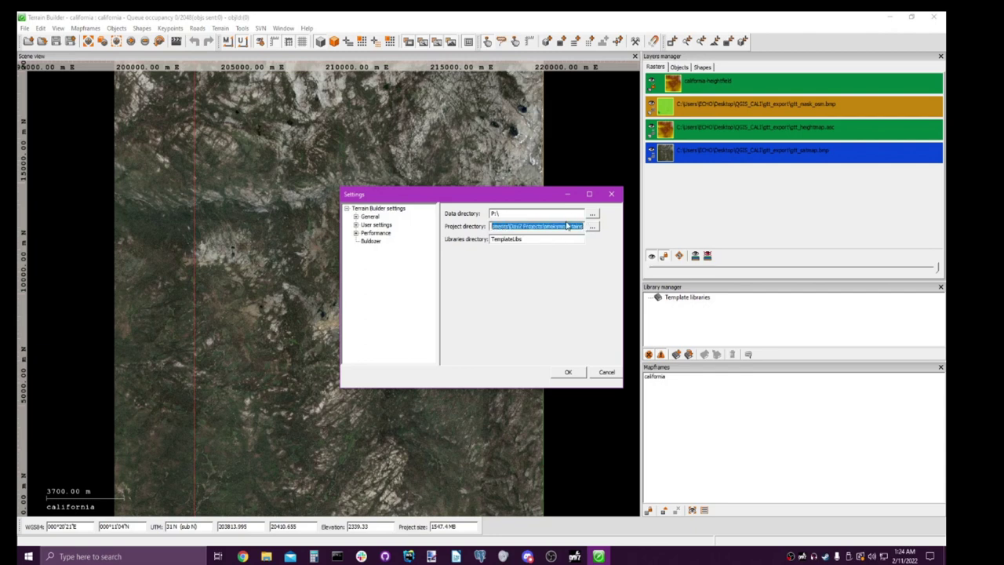
pyautogui.click(592, 226)
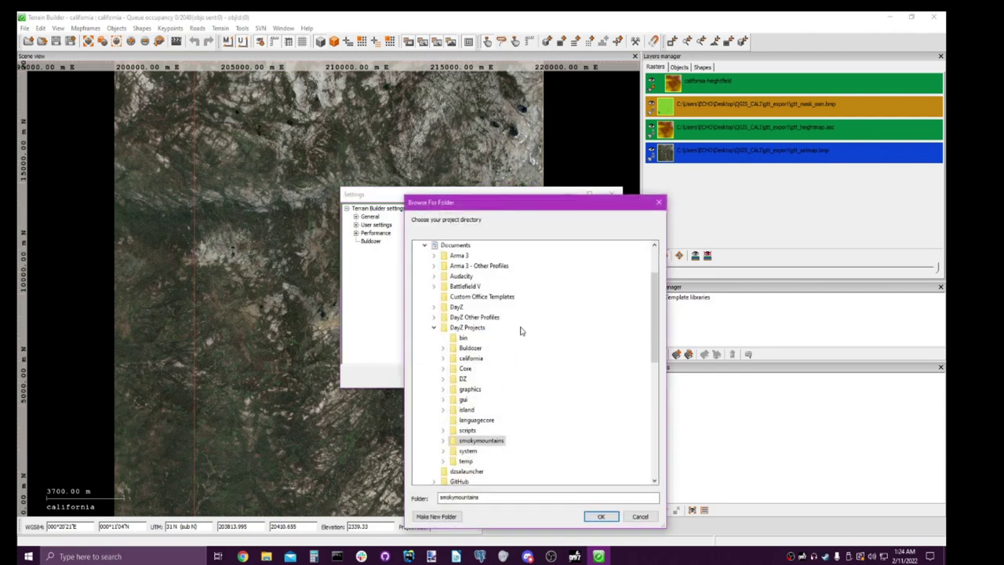
pyautogui.scroll(-1, 520, 330)
pyautogui.doubleClick(473, 327)
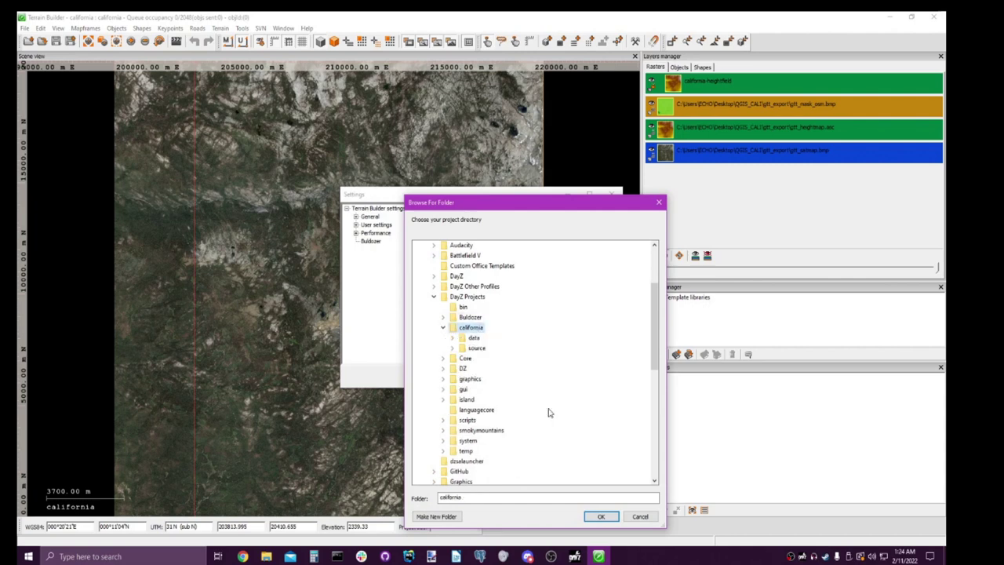
pyautogui.click(600, 516)
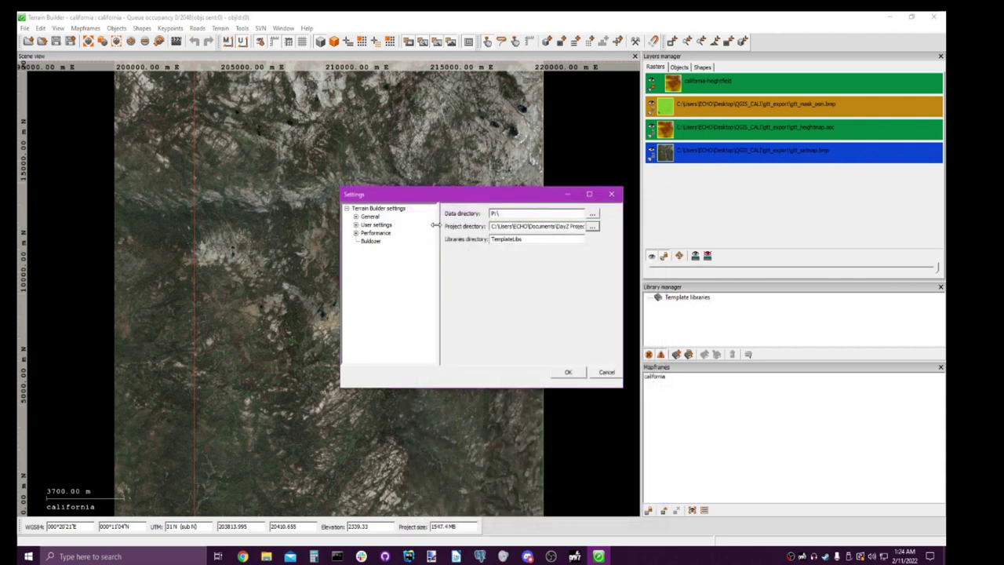
# Step: Review the Buldozer executable path and launch parameters, then apply the preferences
pyautogui.click(375, 243)
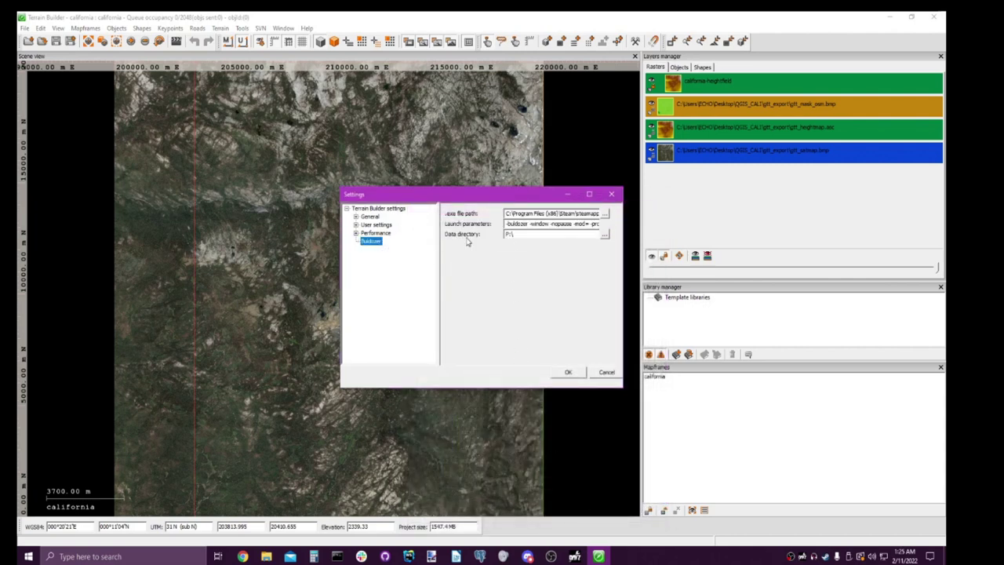
pyautogui.moveTo(506, 213); pyautogui.dragTo(633, 215)
pyautogui.click(565, 216)
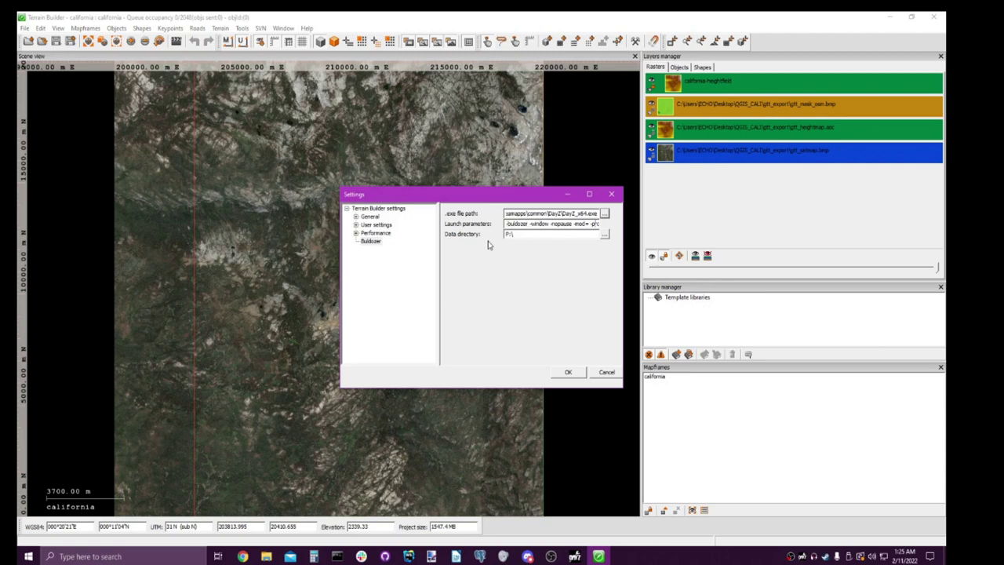
pyautogui.press('End')
pyautogui.press('Right')
pyautogui.press('Right')
pyautogui.press('Right')
pyautogui.press('Right')
pyautogui.press('Right')
pyautogui.press('Right')
pyautogui.press('Right')
pyautogui.press('Right')
pyautogui.press('Right')
pyautogui.press('Right')
pyautogui.press('Right')
pyautogui.press('Right')
pyautogui.press('Right')
pyautogui.press('Right')
pyautogui.press('Right')
pyautogui.press('Right')
pyautogui.press('Right')
pyautogui.press('Right')
pyautogui.press('Right')
pyautogui.press('Right')
pyautogui.press('Right')
pyautogui.press('Right')
pyautogui.click(569, 373)
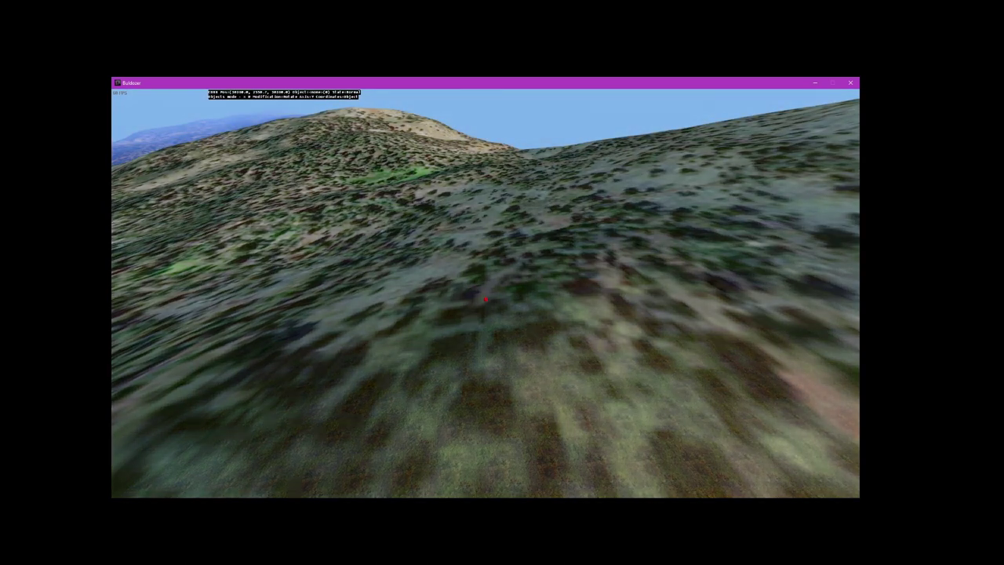
# Step: Fly over the hilltop and ridges, past the forested cliff and into the valley
pyautogui.press('w')
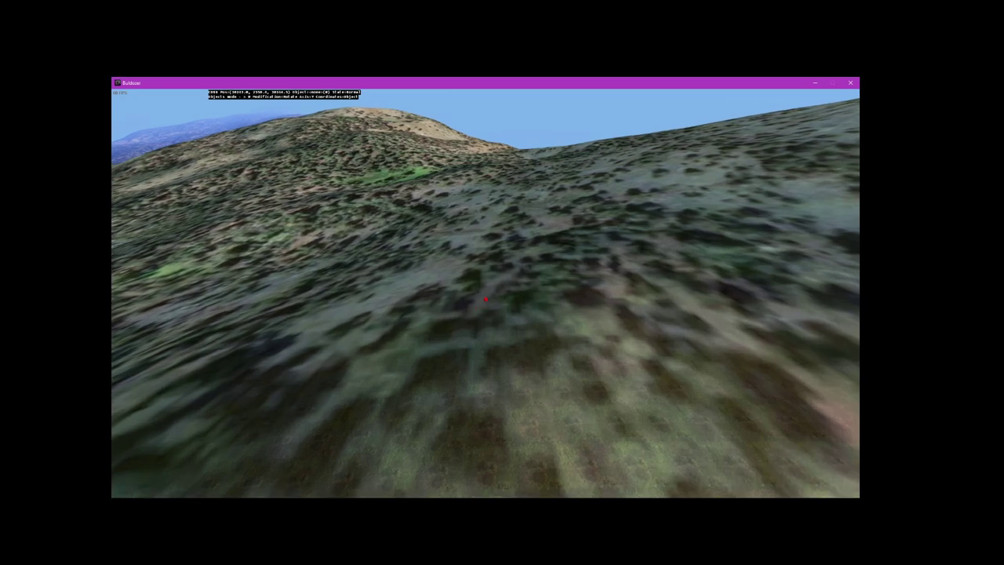
pyautogui.press('w')
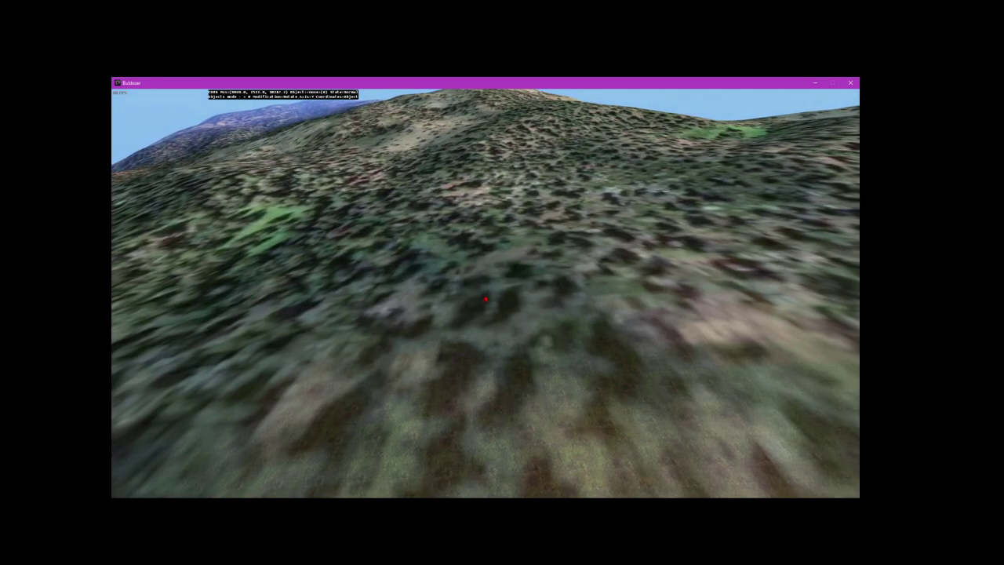
pyautogui.press('w')
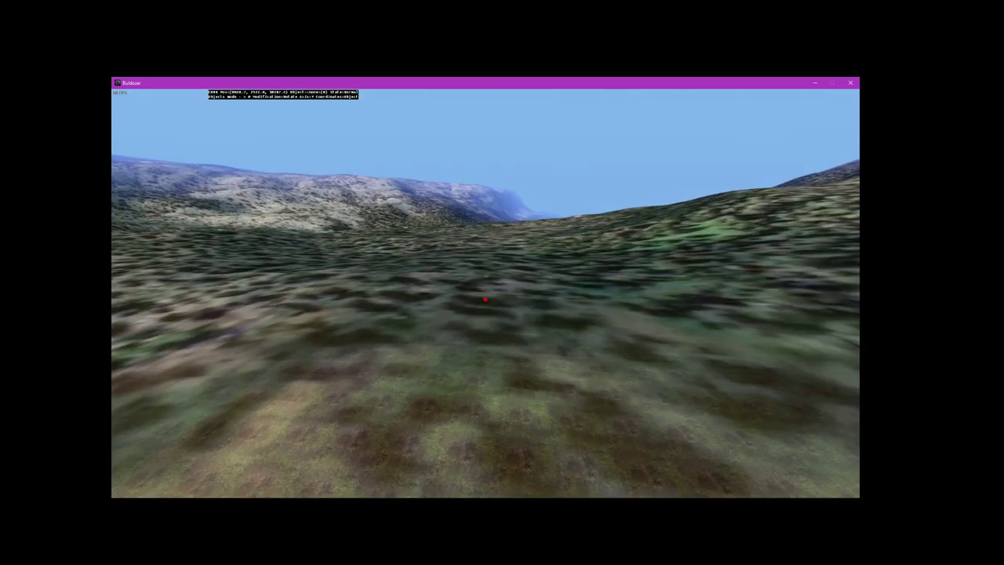
pyautogui.press('w')
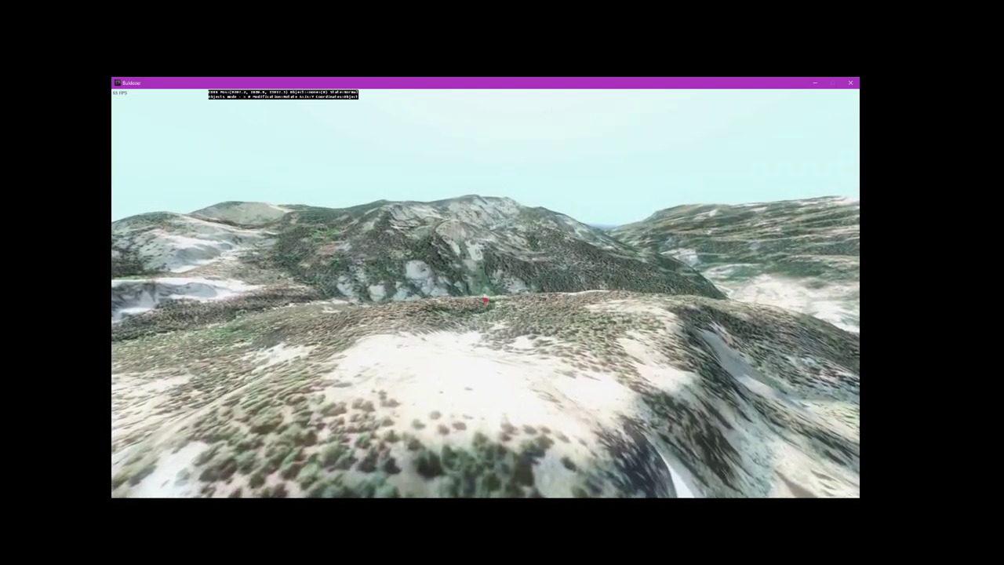
pyautogui.press('w')
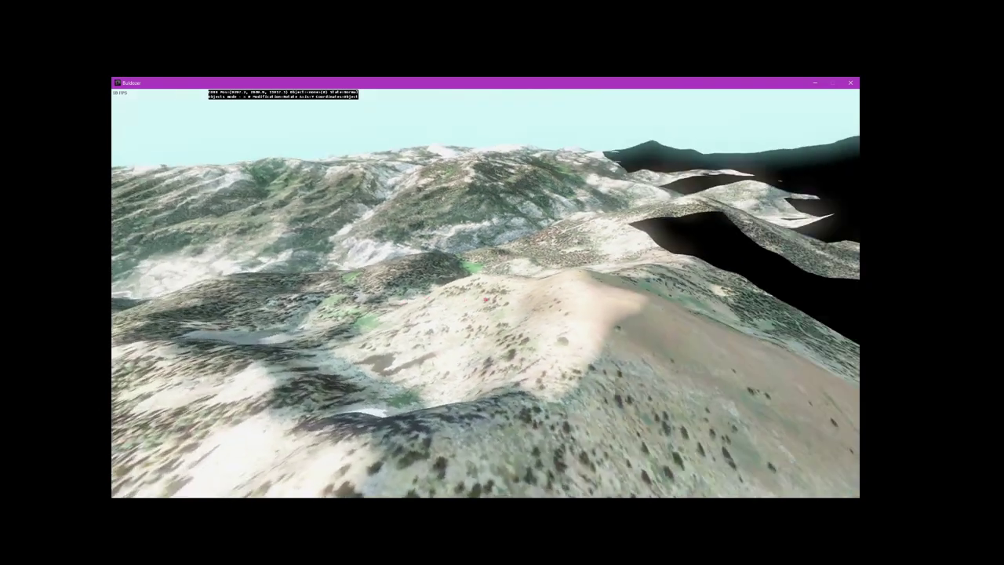
pyautogui.press('w')
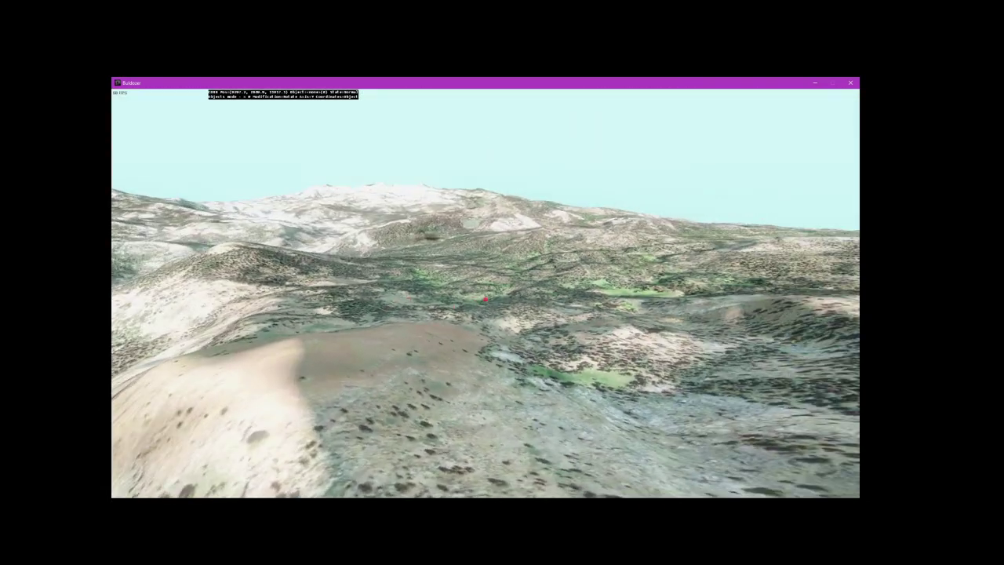
pyautogui.press('w')
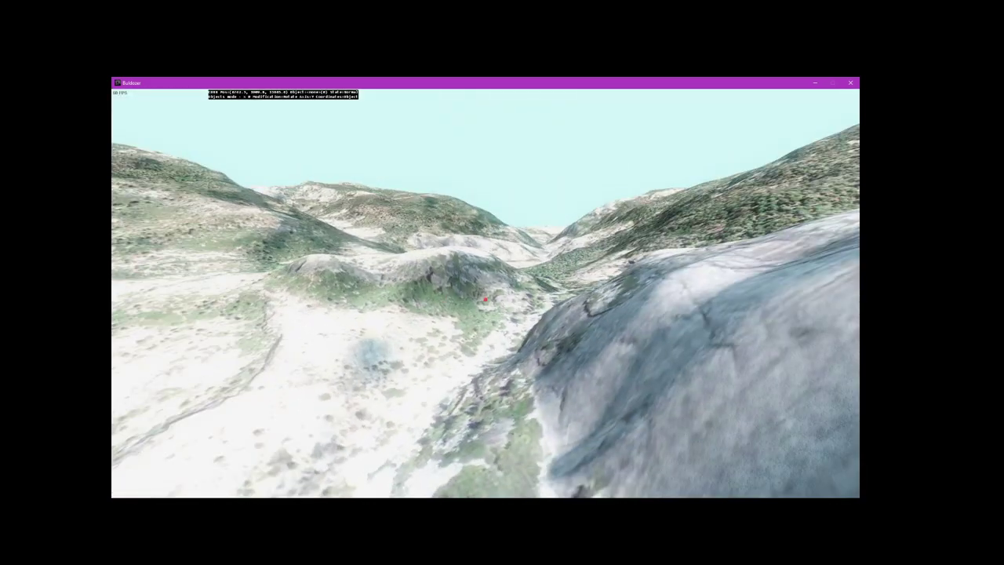
pyautogui.press('w')
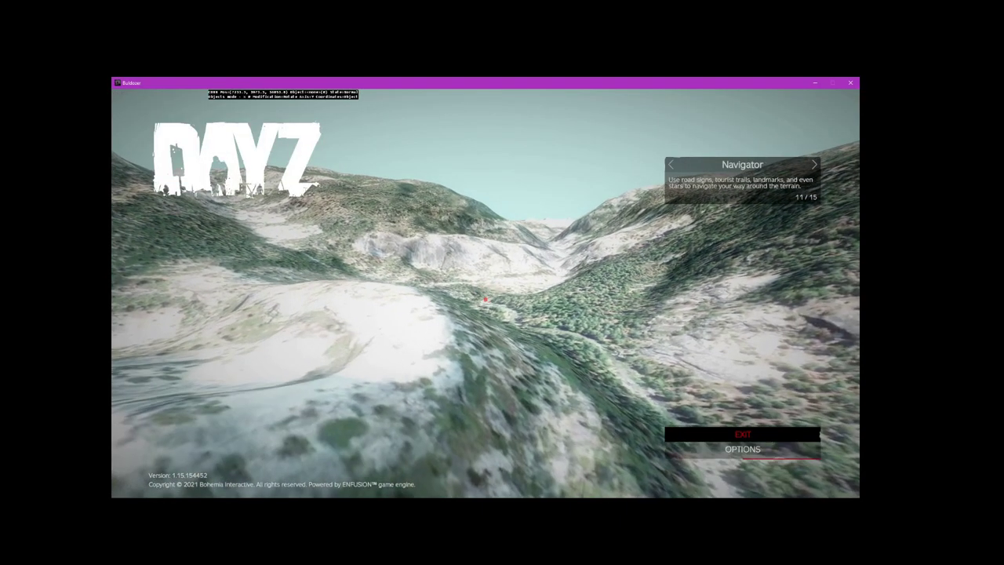
# Step: Close the Buldozer preview, dismiss its termination message, and save the project
pyautogui.click(819, 434)
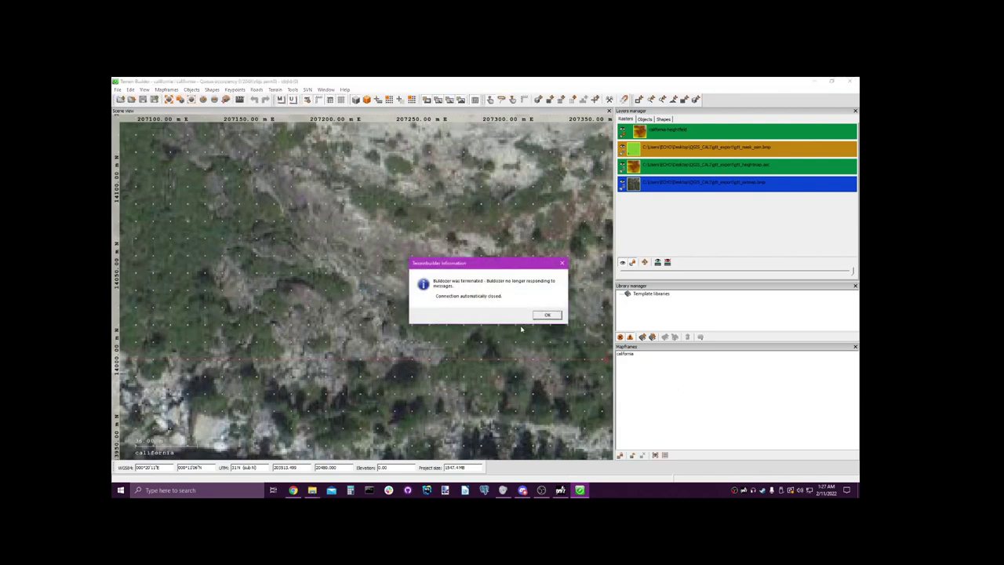
pyautogui.click(548, 315)
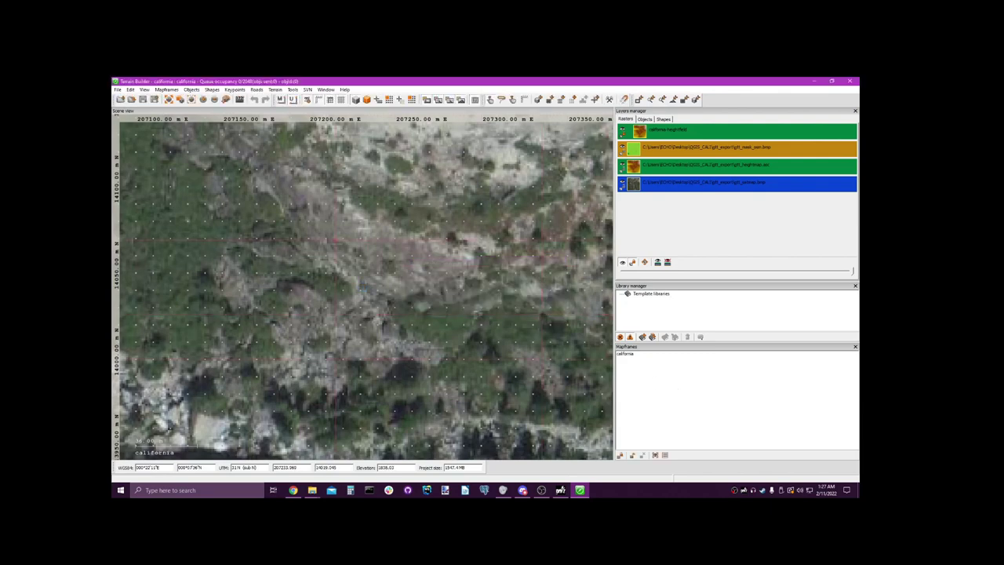
pyautogui.click(118, 90)
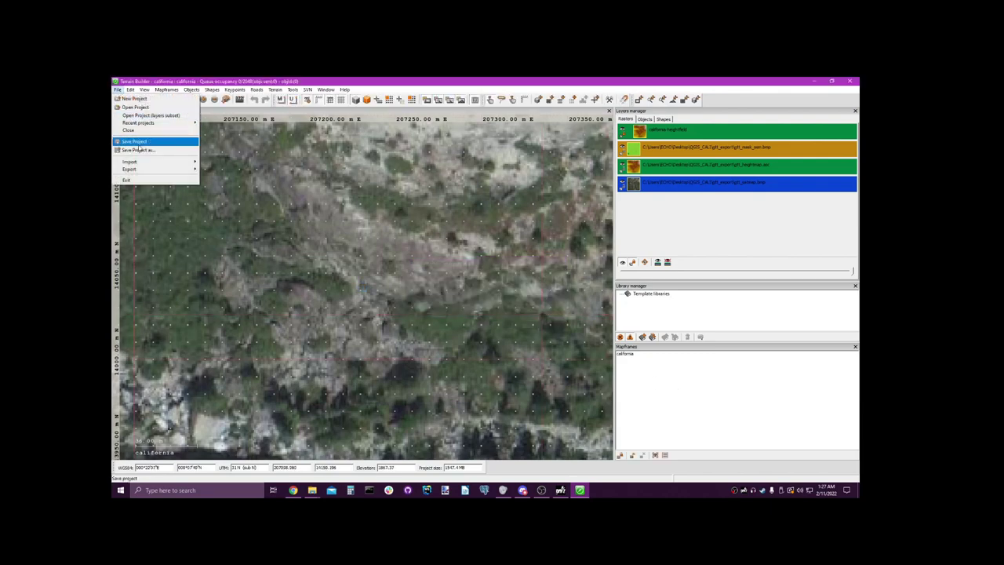
pyautogui.click(138, 145)
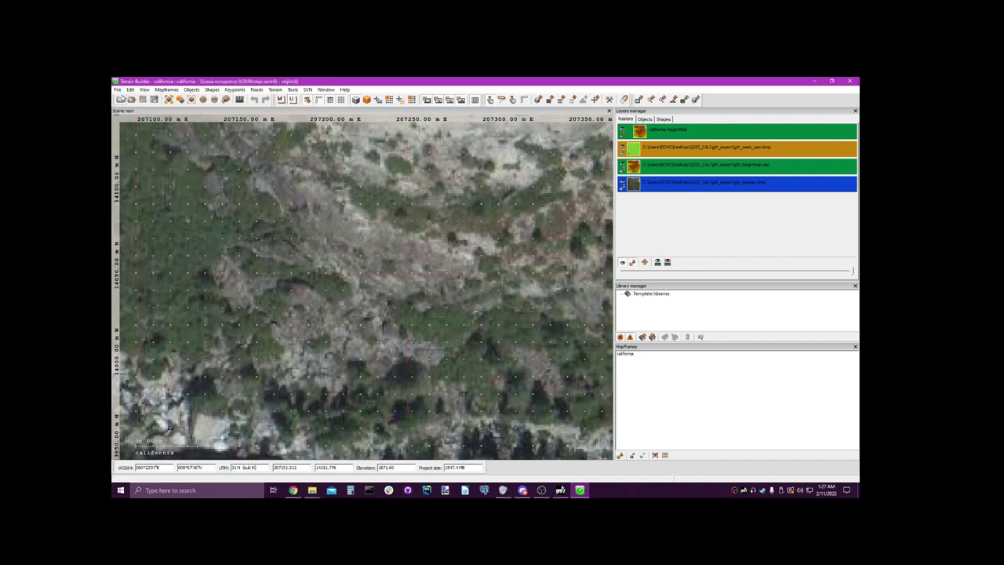
# Step: Save the project as california.tv4p in the TerrainBuilder folder, overwriting the old file
pyautogui.click(118, 89)
pyautogui.click(138, 149)
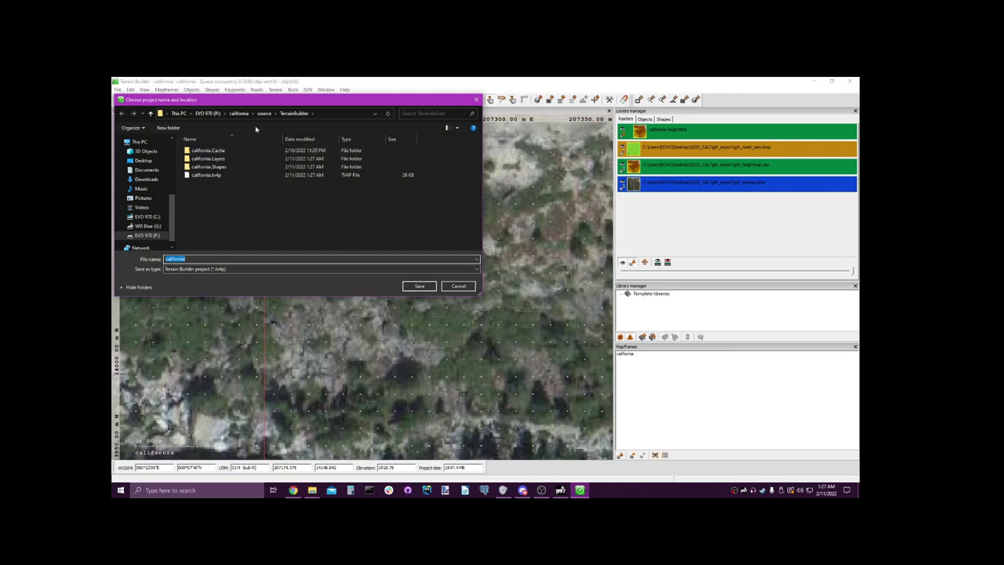
pyautogui.click(264, 113)
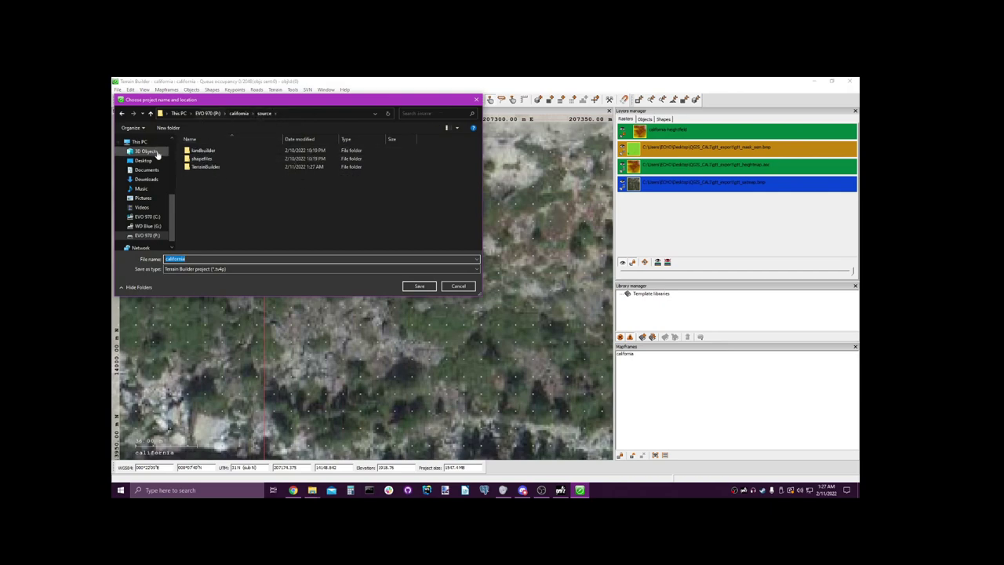
pyautogui.moveTo(263, 100); pyautogui.dragTo(375, 148)
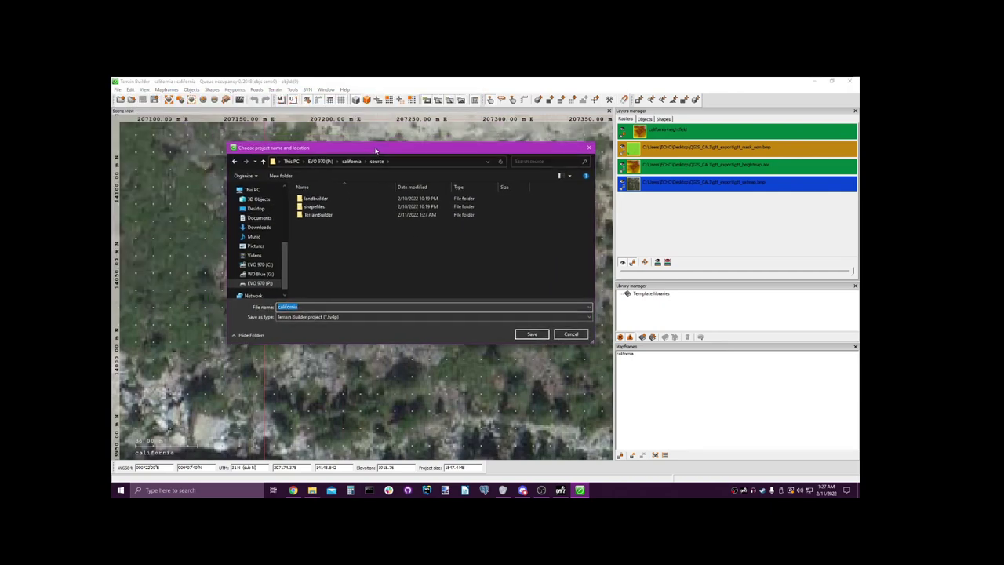
pyautogui.doubleClick(335, 215)
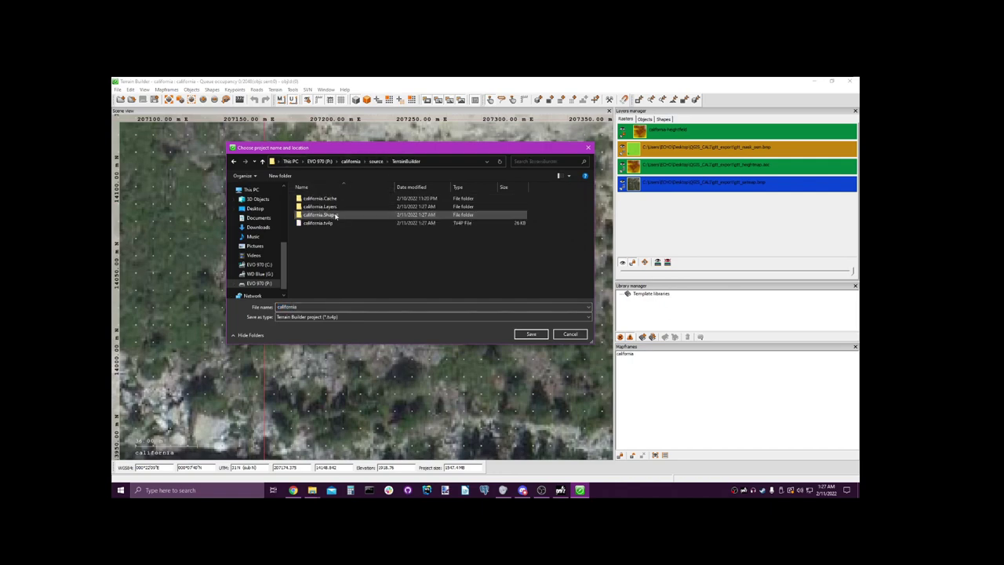
pyautogui.doubleClick(301, 306)
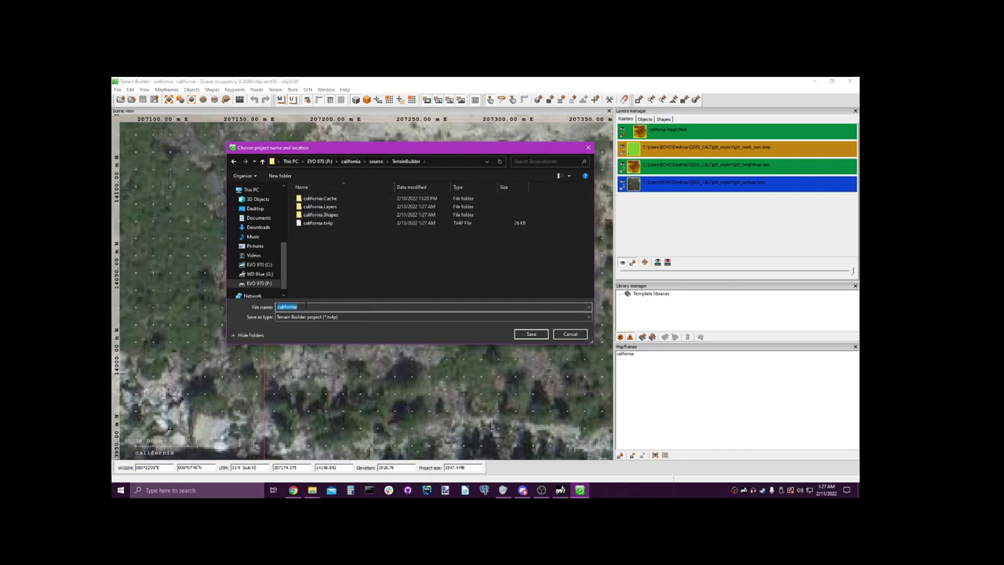
pyautogui.click(330, 223)
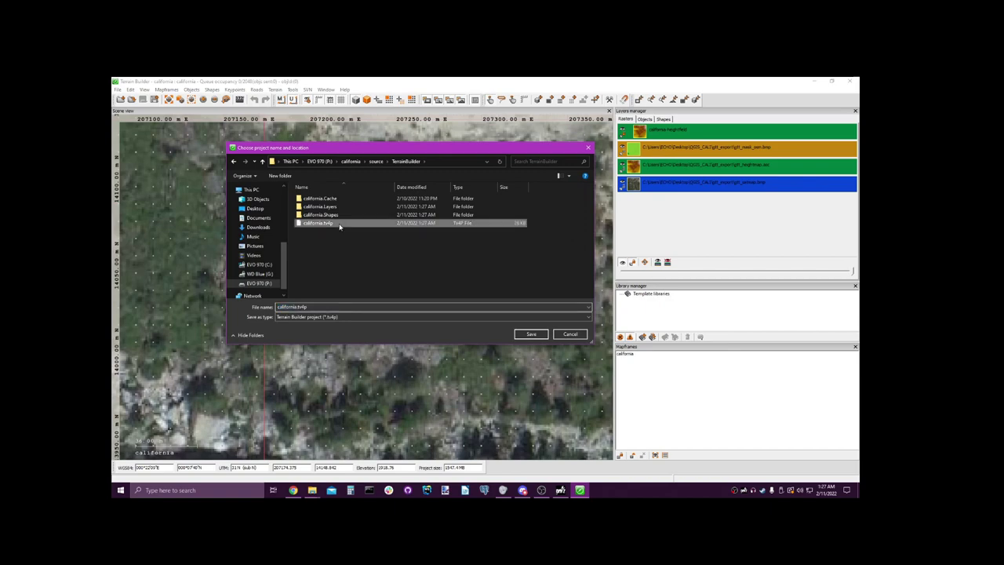
pyautogui.click(527, 333)
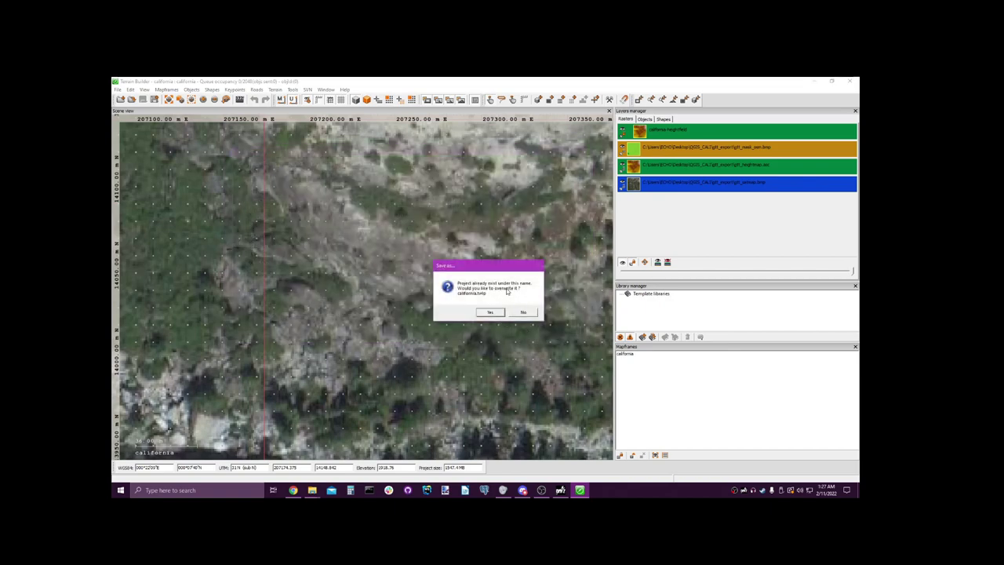
pyautogui.click(502, 312)
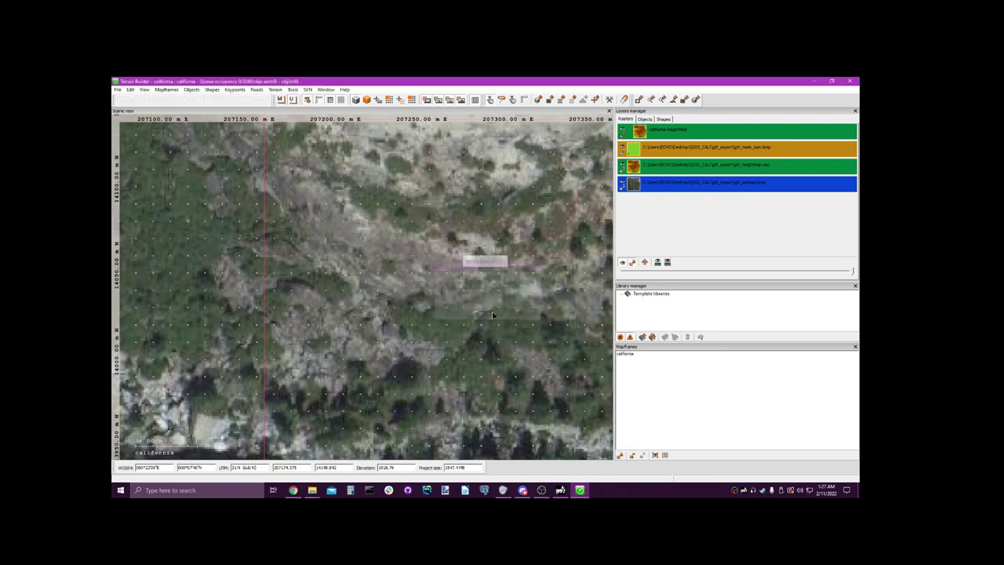
pyautogui.scroll(-2, 286, 283)
pyautogui.scroll(2, 288, 286)
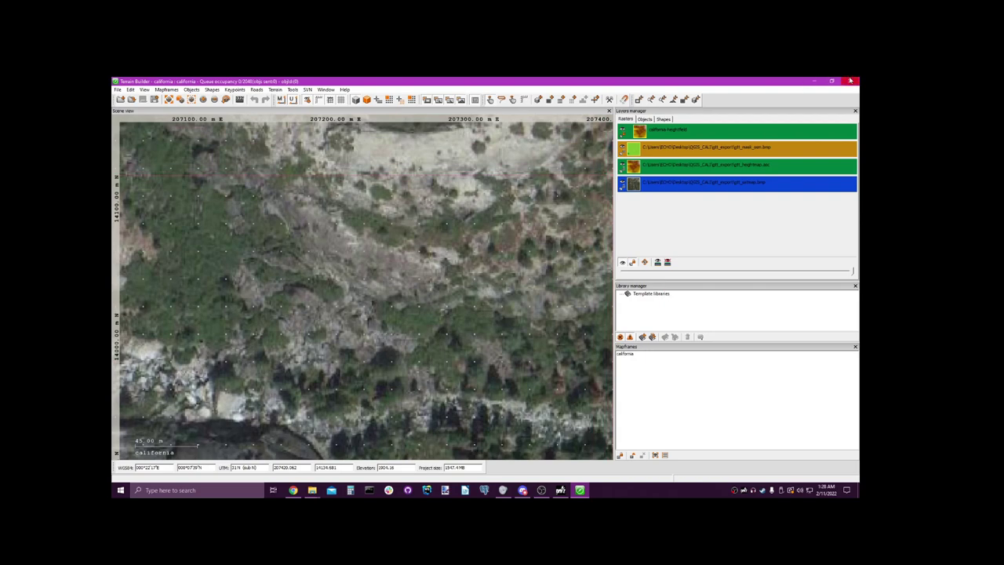
# Step: Close Terrain Builder, DayZ Tools and the file browser window
pyautogui.click(850, 81)
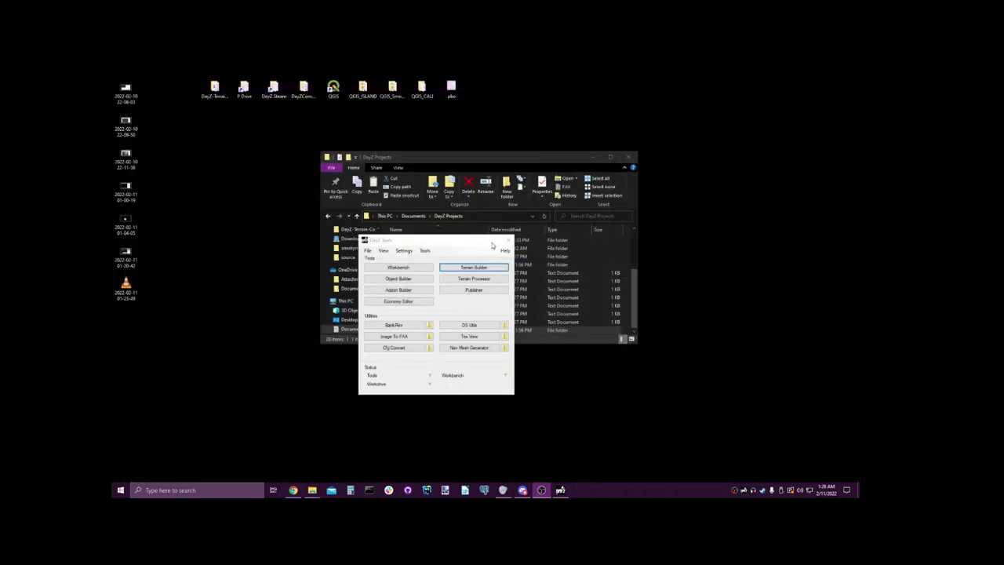
pyautogui.click(508, 239)
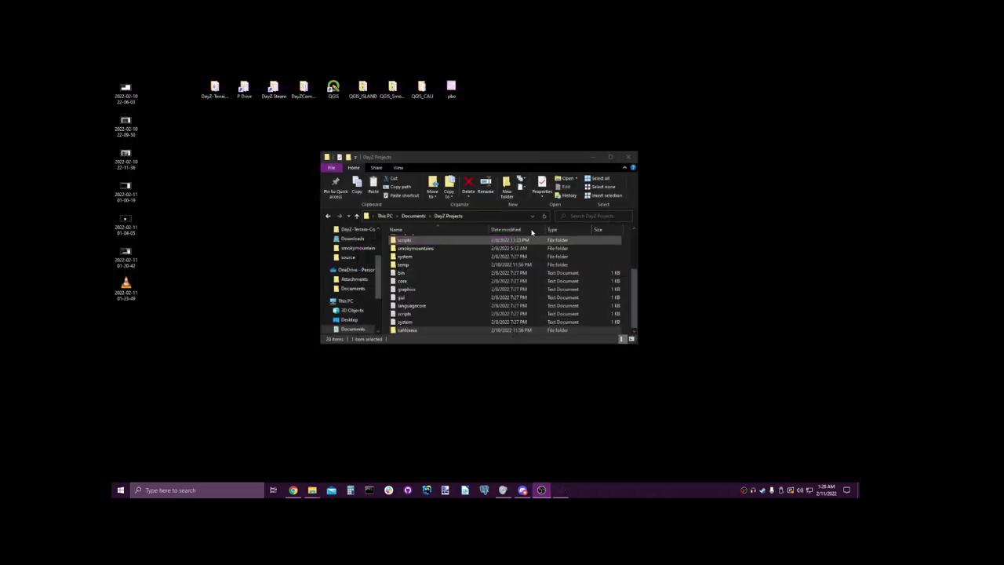
pyautogui.click(632, 156)
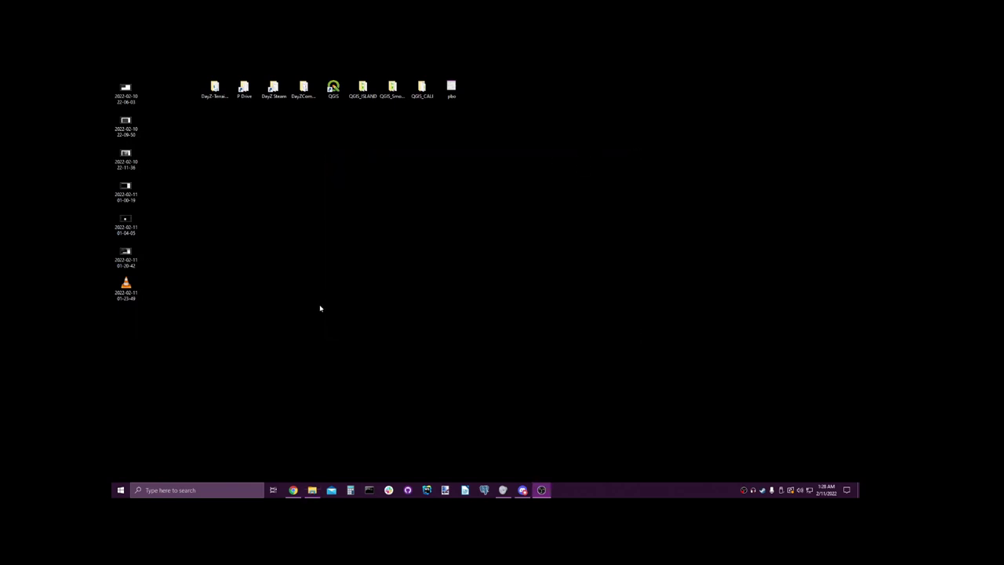
# Step: Find pboProject with the 'pbo' search and run it as administrator
pyautogui.click(183, 490)
pyautogui.write('pbo')
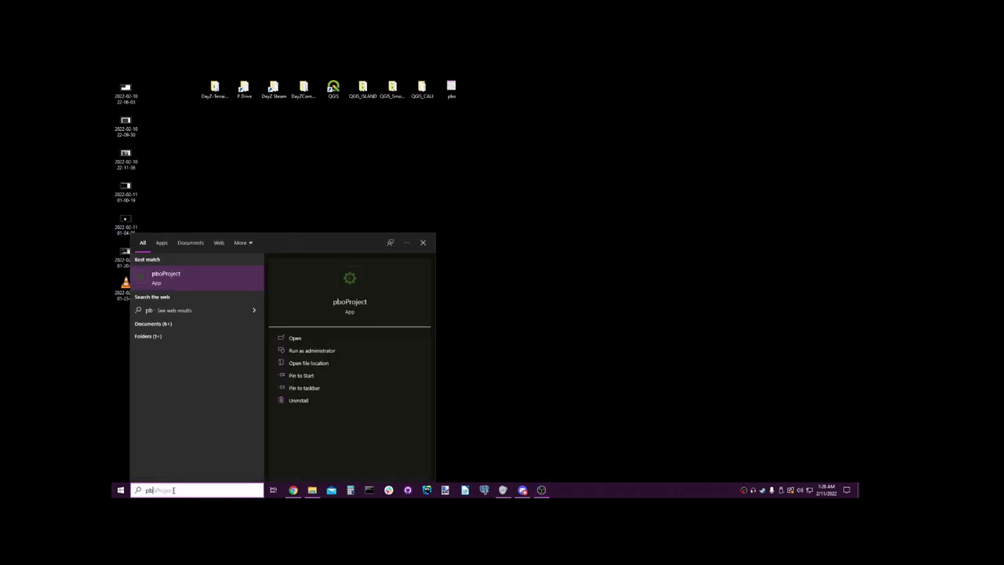
pyautogui.click(395, 350)
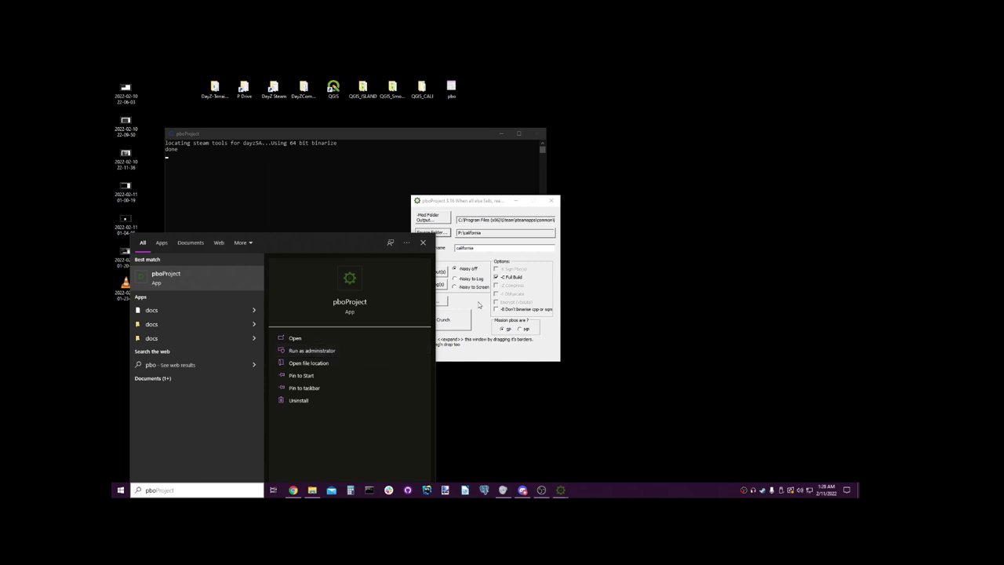
pyautogui.click(493, 202)
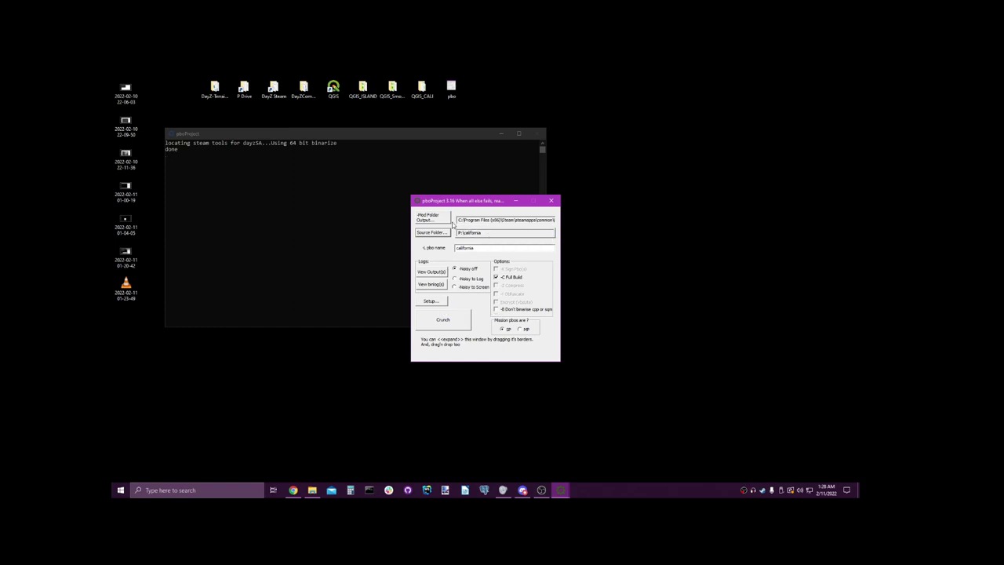
pyautogui.moveTo(458, 221); pyautogui.dragTo(553, 221)
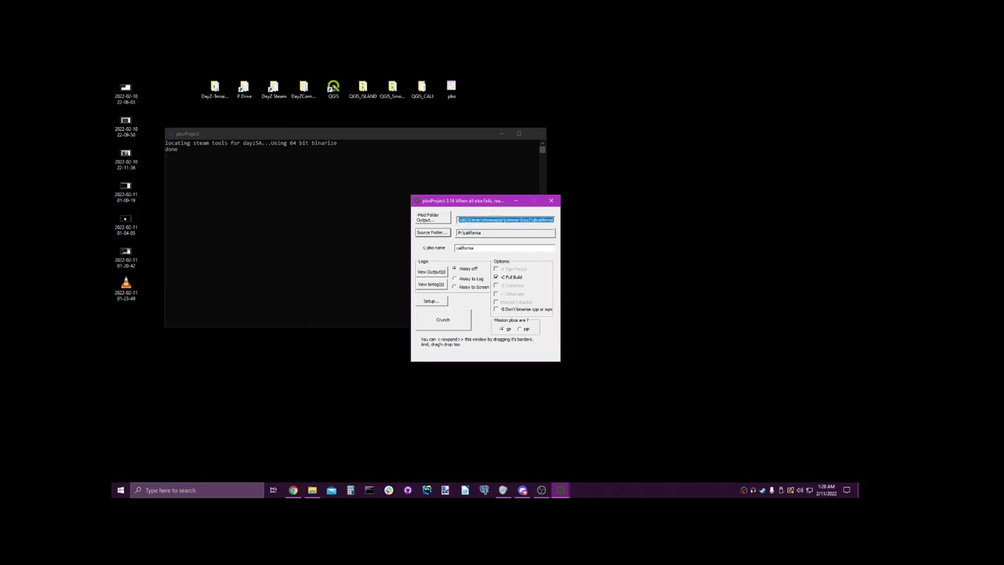
pyautogui.click(533, 220)
pyautogui.click(433, 218)
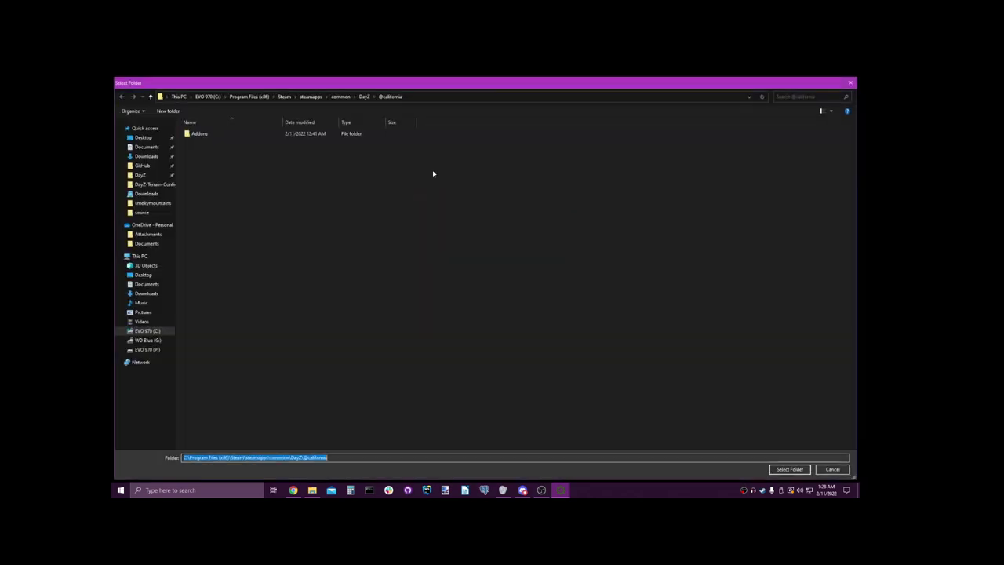
pyautogui.click(364, 97)
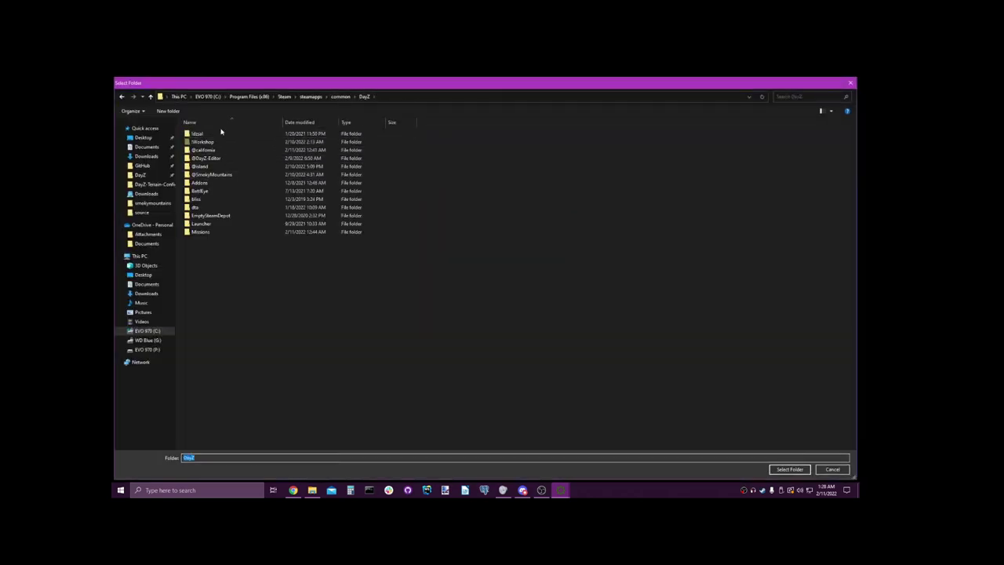
pyautogui.click(222, 270)
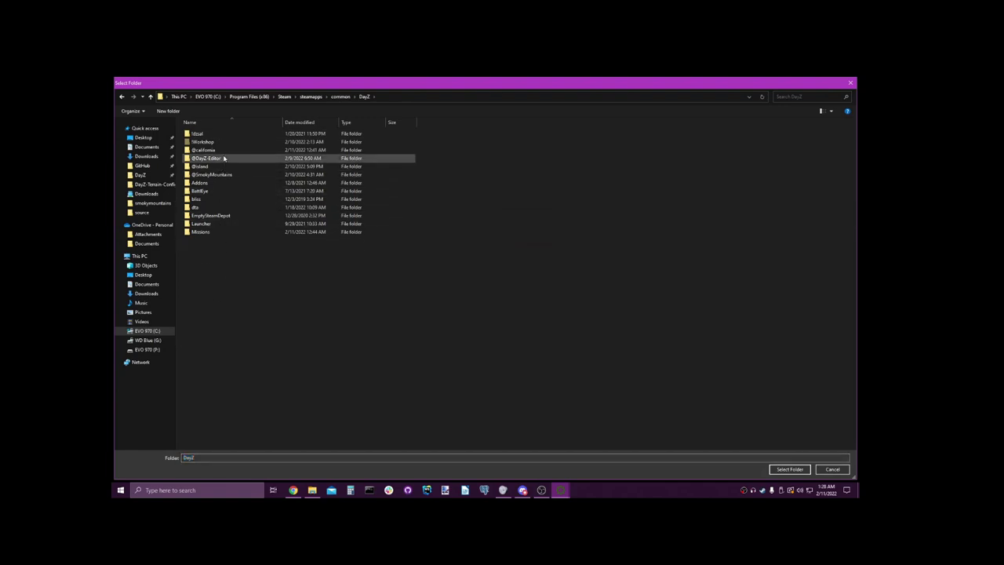
pyautogui.rightClick(219, 248)
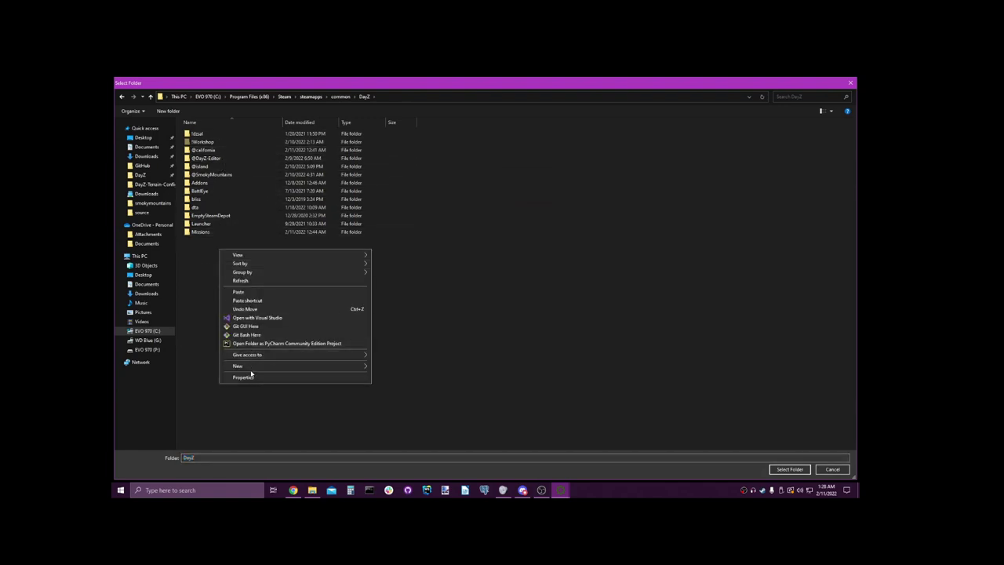
pyautogui.moveTo(255, 367)
pyautogui.click(179, 276)
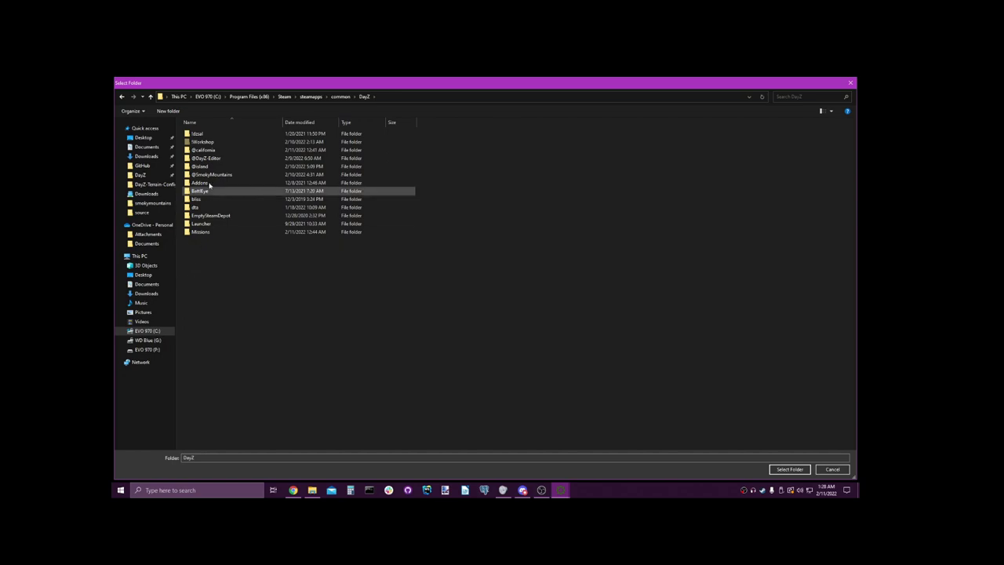
pyautogui.click(224, 149)
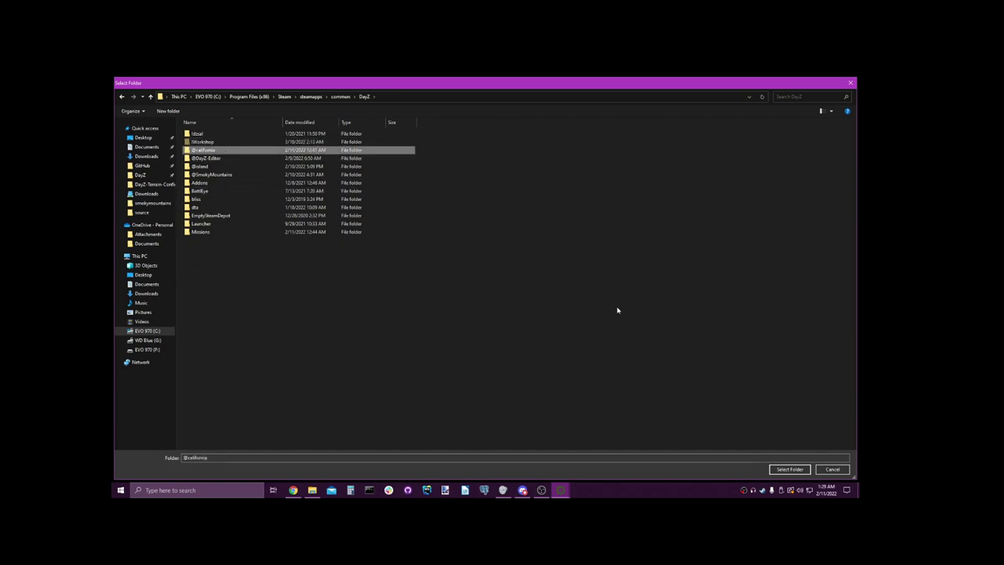
pyautogui.click(783, 470)
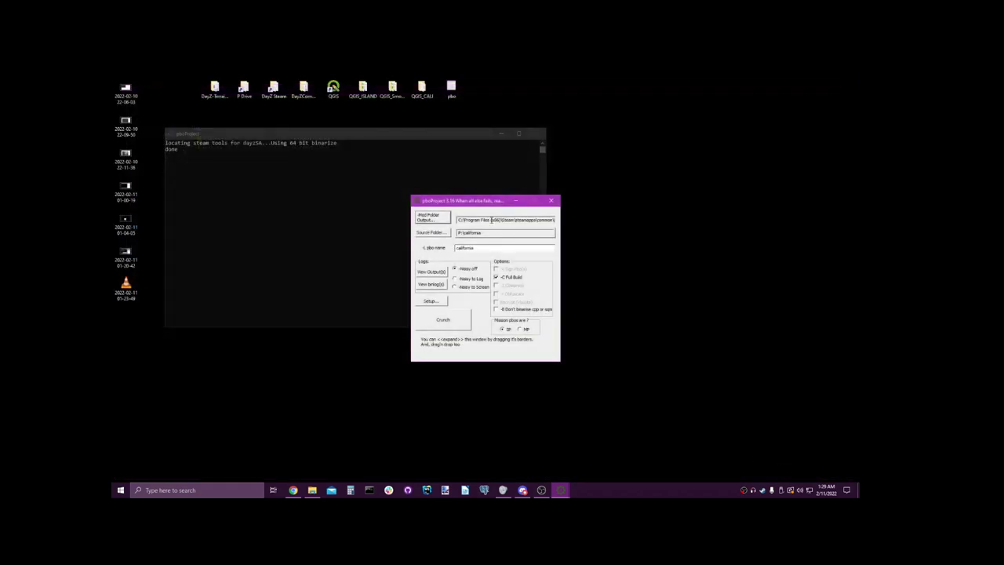
# Step: Set the source folder to california on the P: drive
pyautogui.click(445, 233)
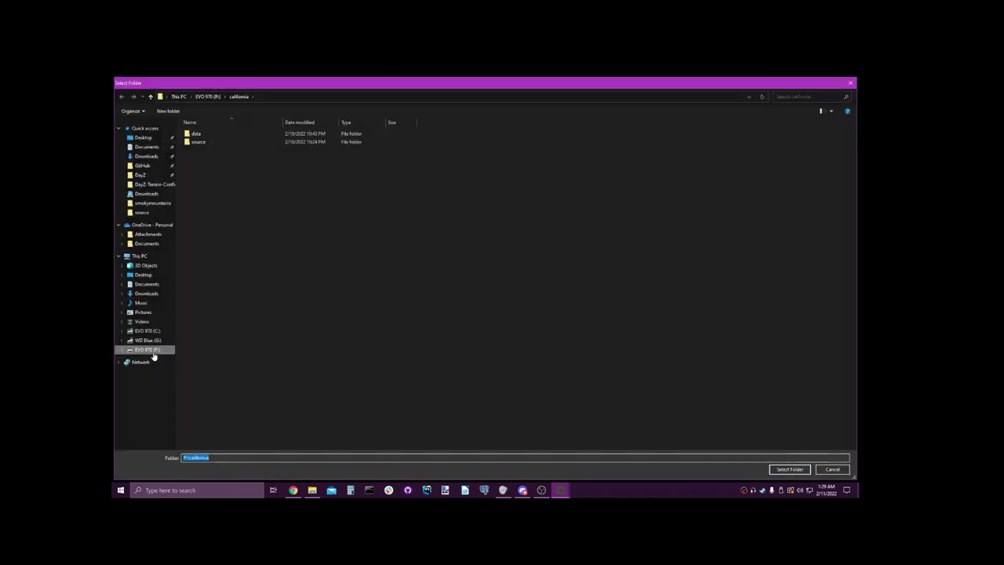
pyautogui.click(152, 353)
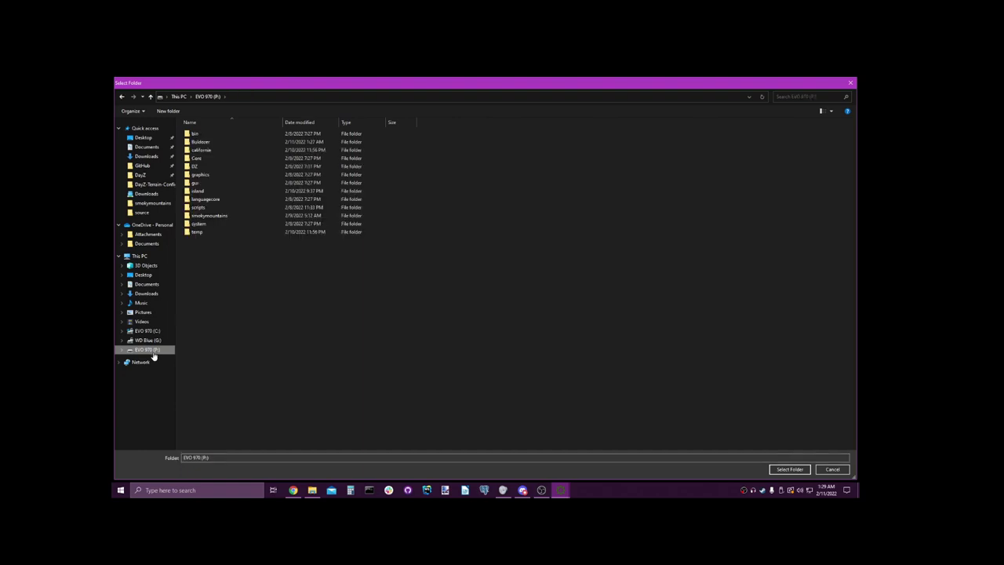
pyautogui.click(214, 149)
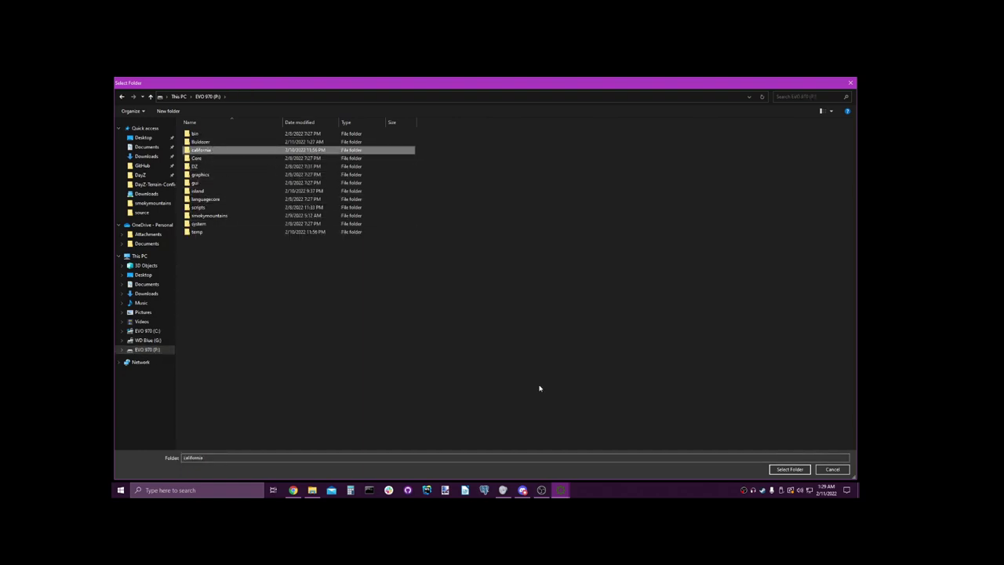
pyautogui.click(780, 471)
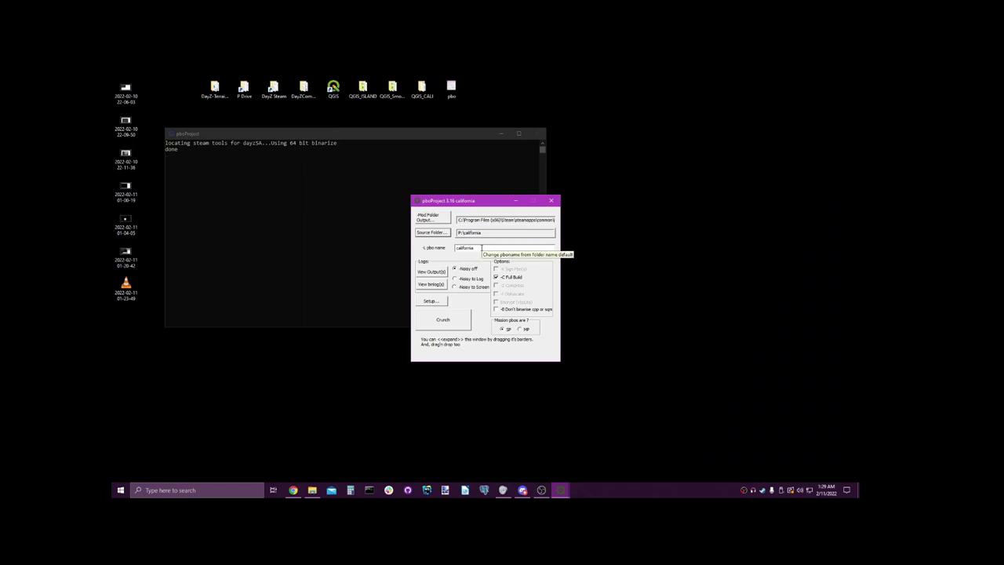
# Step: Tick '-!# warnings are errors' in General Setup and confirm both dialogs
pyautogui.click(446, 301)
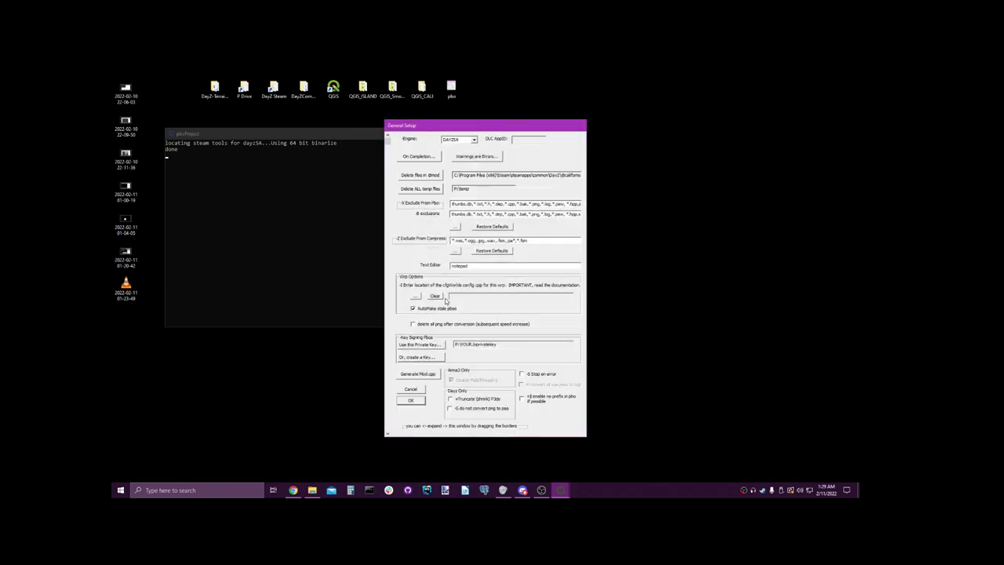
pyautogui.click(480, 156)
pyautogui.click(382, 206)
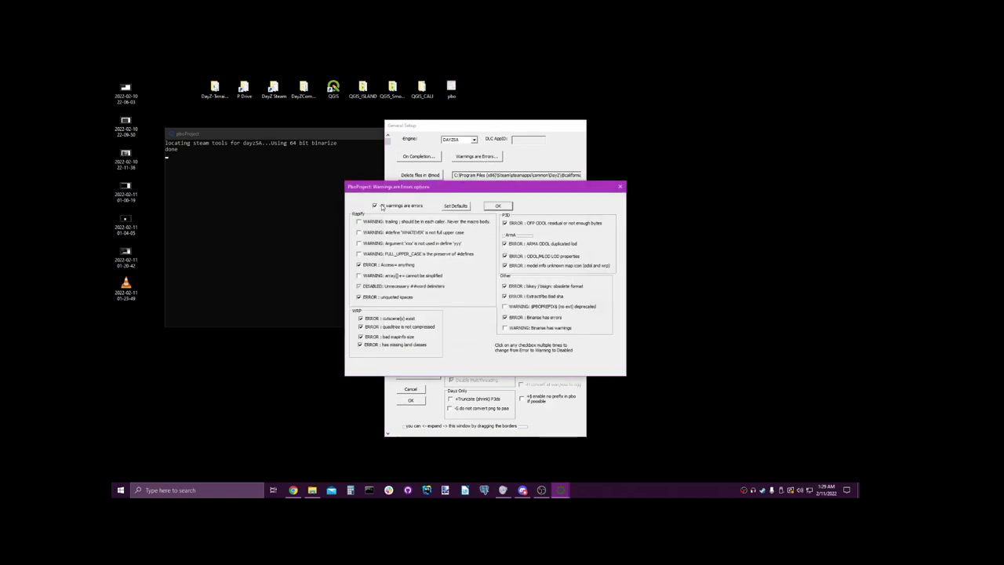
pyautogui.click(502, 205)
pyautogui.click(410, 400)
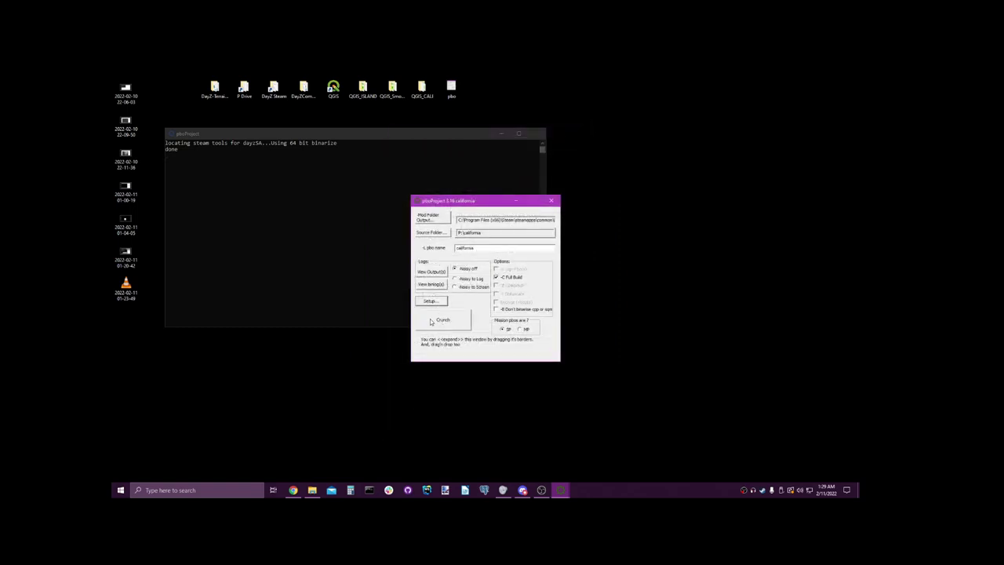
# Step: Bring the pboProject console window to the front
pyautogui.click(175, 156)
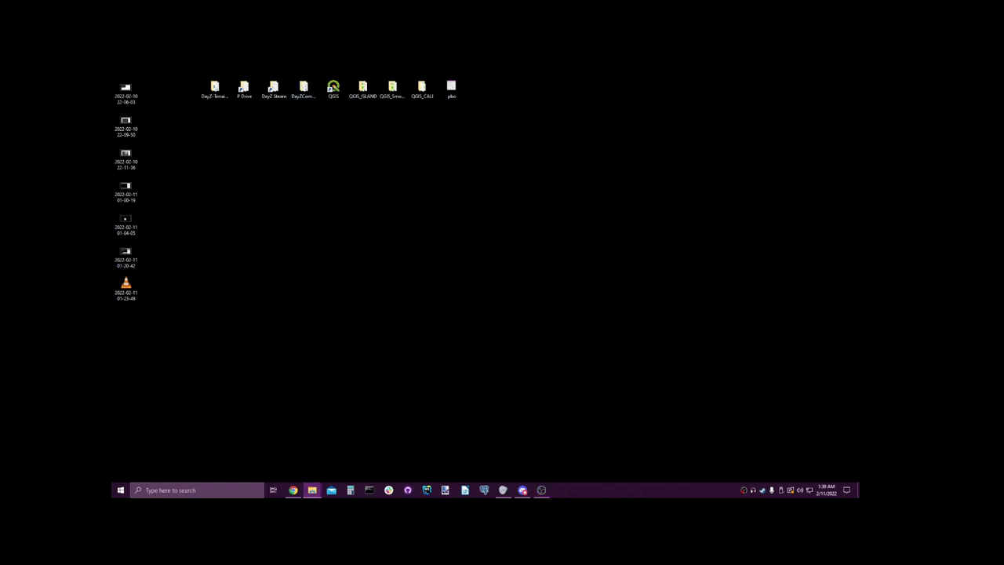
# Step: Open DayZCommunityOfflineMode-master and the DayZ game's Missions folder in side-by-side windows
pyautogui.click(313, 489)
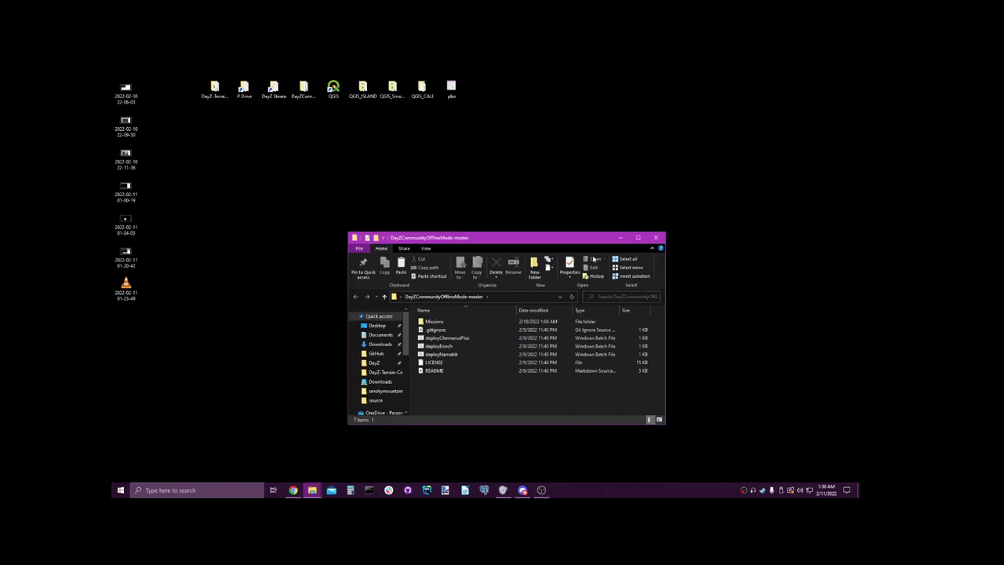
pyautogui.doubleClick(273, 88)
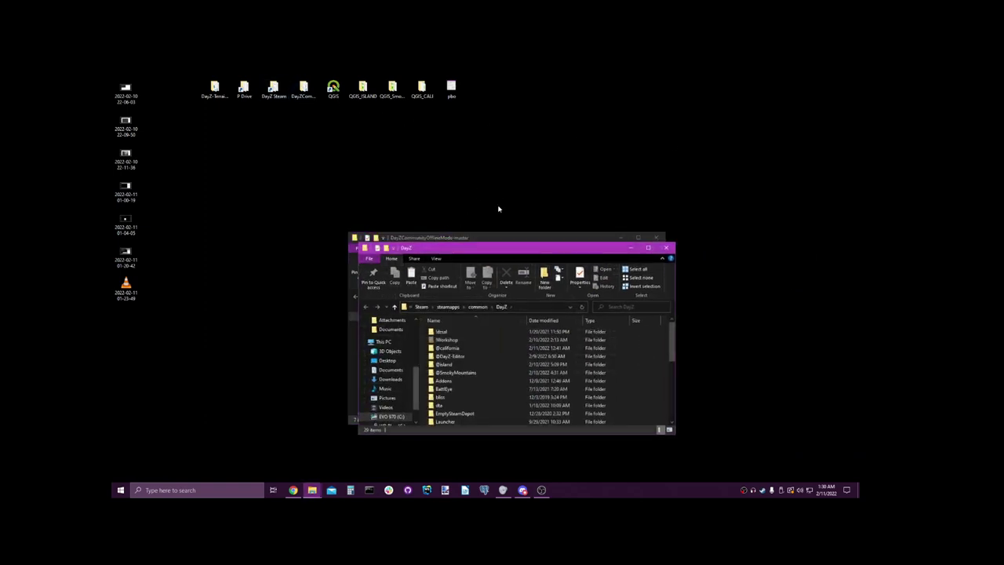
pyautogui.moveTo(490, 251); pyautogui.dragTo(356, 229)
pyautogui.click(562, 236)
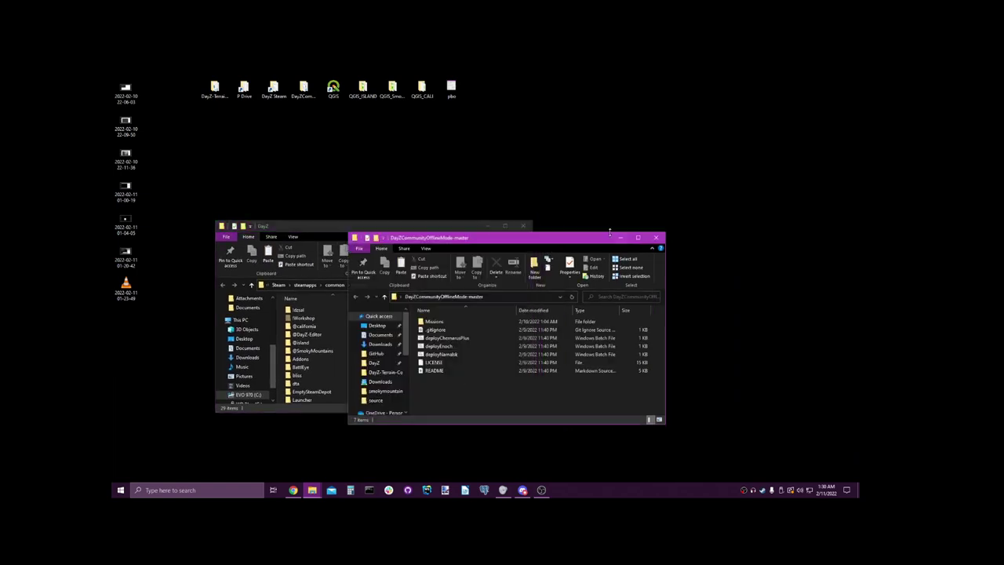
pyautogui.moveTo(489, 235); pyautogui.dragTo(604, 217)
pyautogui.moveTo(403, 228); pyautogui.dragTo(348, 178)
pyautogui.scroll(-2, 301, 267)
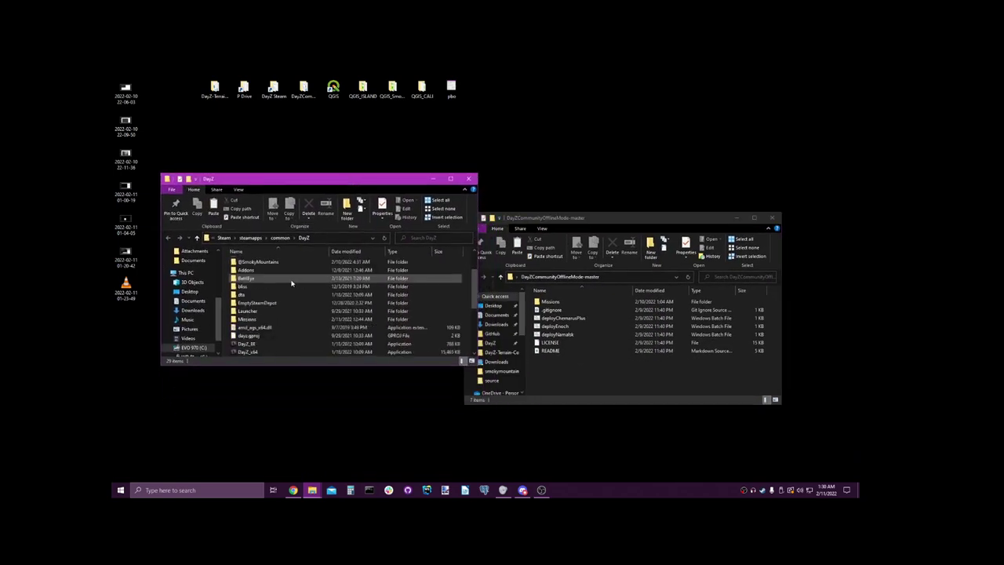
pyautogui.doubleClick(273, 319)
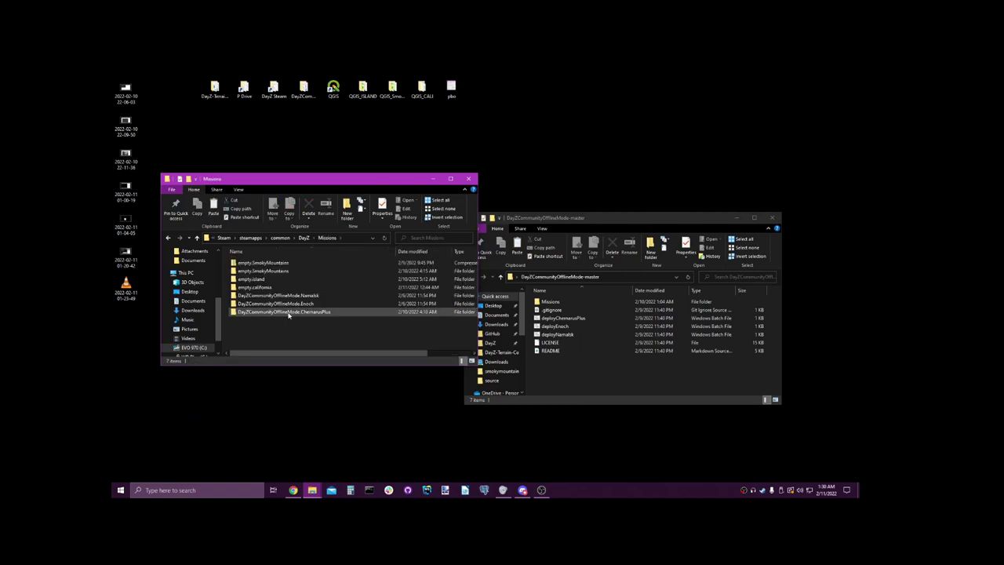
# Step: Open the offline mode's Missions folder and select its two mission folders
pyautogui.moveTo(596, 220); pyautogui.dragTo(620, 189)
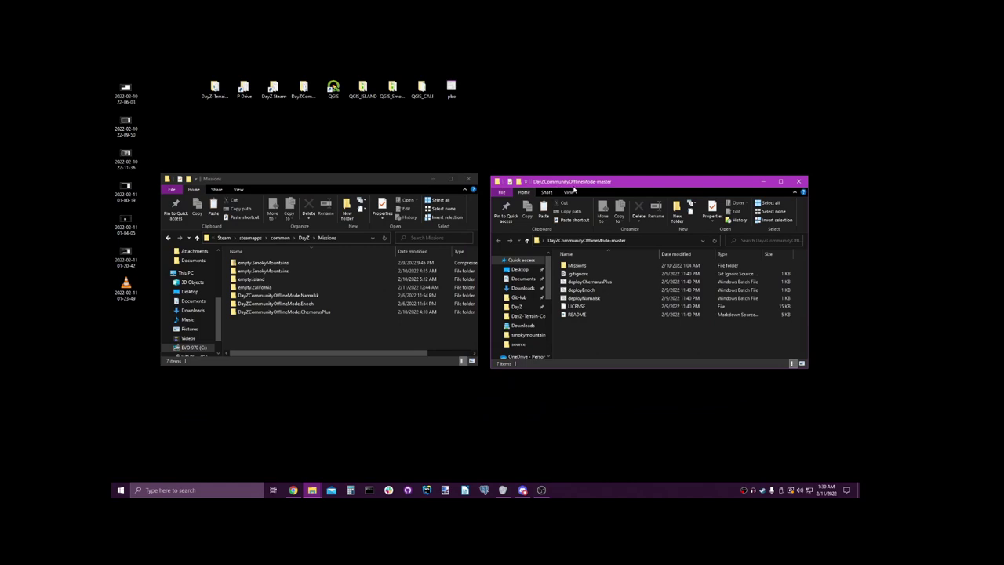
pyautogui.click(583, 268)
pyautogui.doubleClick(583, 267)
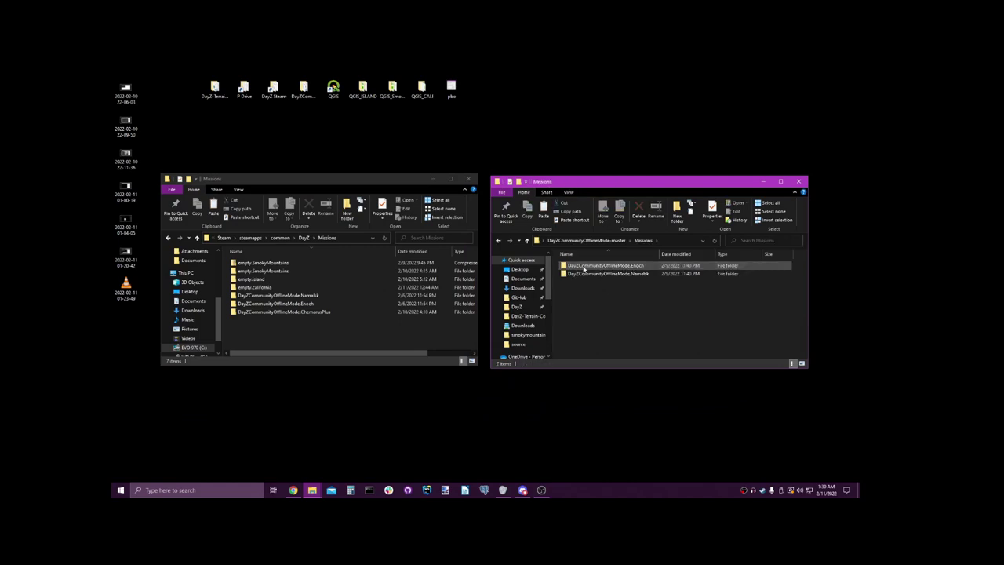
pyautogui.moveTo(601, 346); pyautogui.dragTo(596, 262)
pyautogui.click(635, 297)
pyautogui.moveTo(637, 296); pyautogui.dragTo(643, 266)
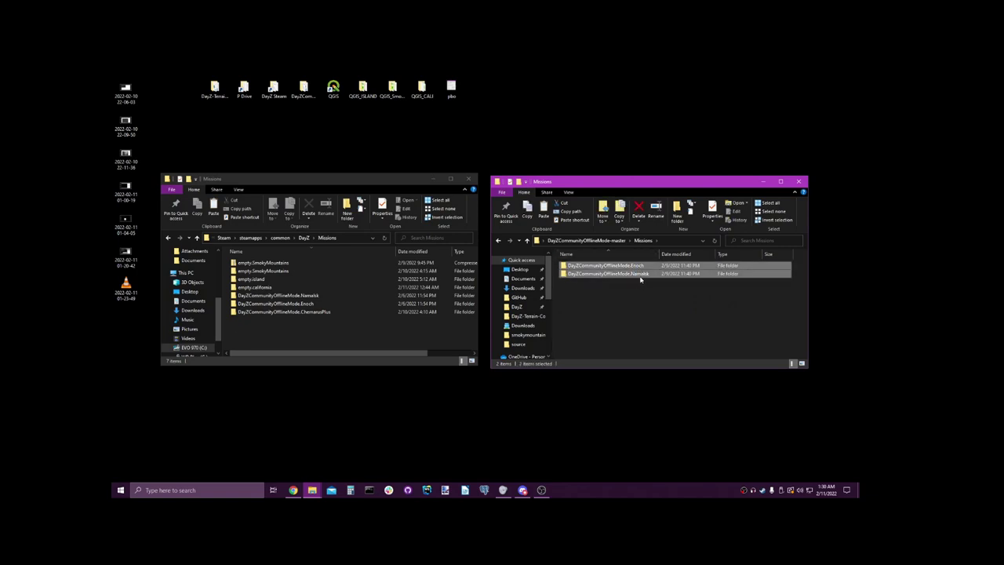
# Step: Duplicate the DayZCommunityOfflineMode.ChernarusPlus folder in the game's Missions folder
pyautogui.click(352, 330)
pyautogui.click(314, 311)
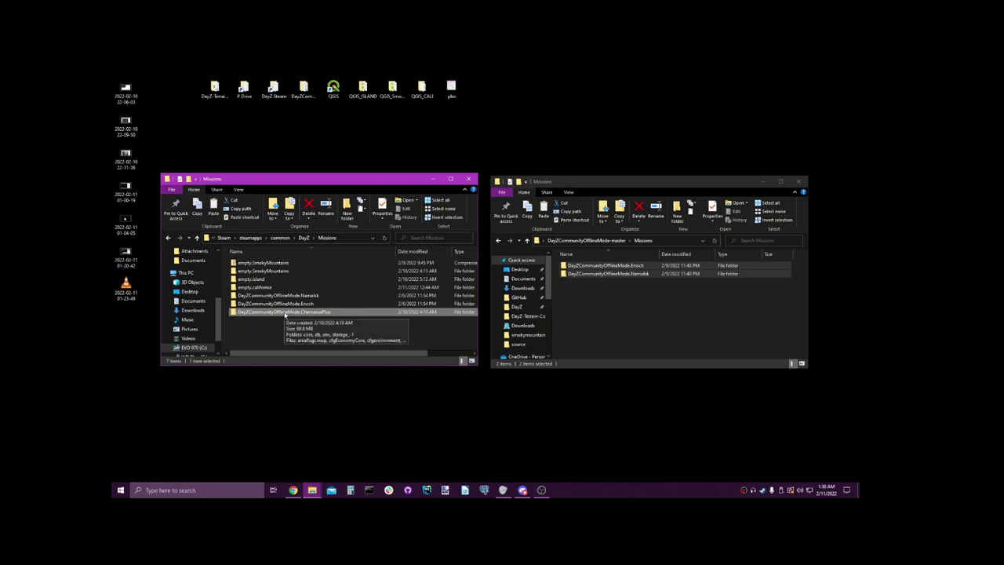
pyautogui.hotkey('ctrl', 'c')
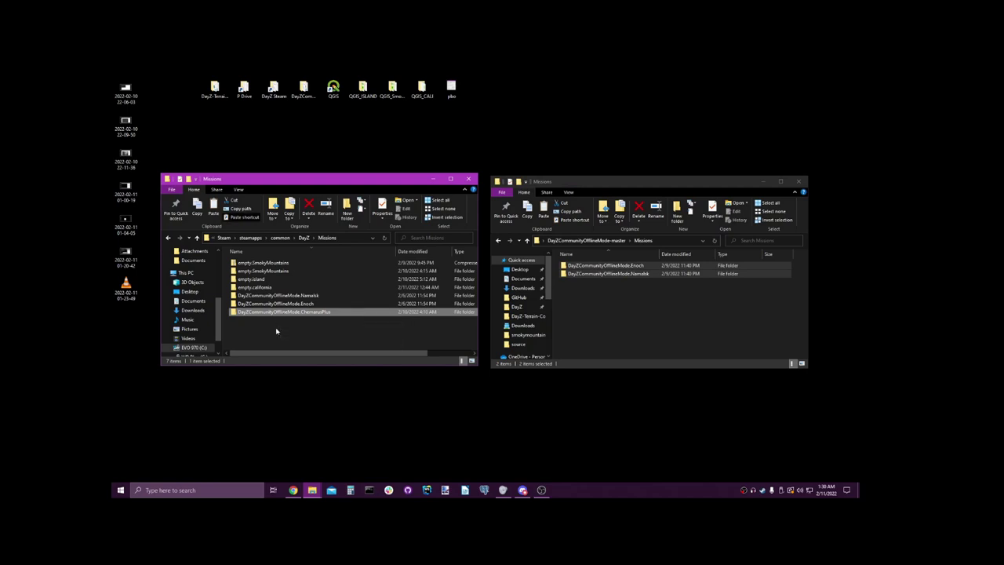
pyautogui.hotkey('ctrl', 'v')
pyautogui.click(295, 312)
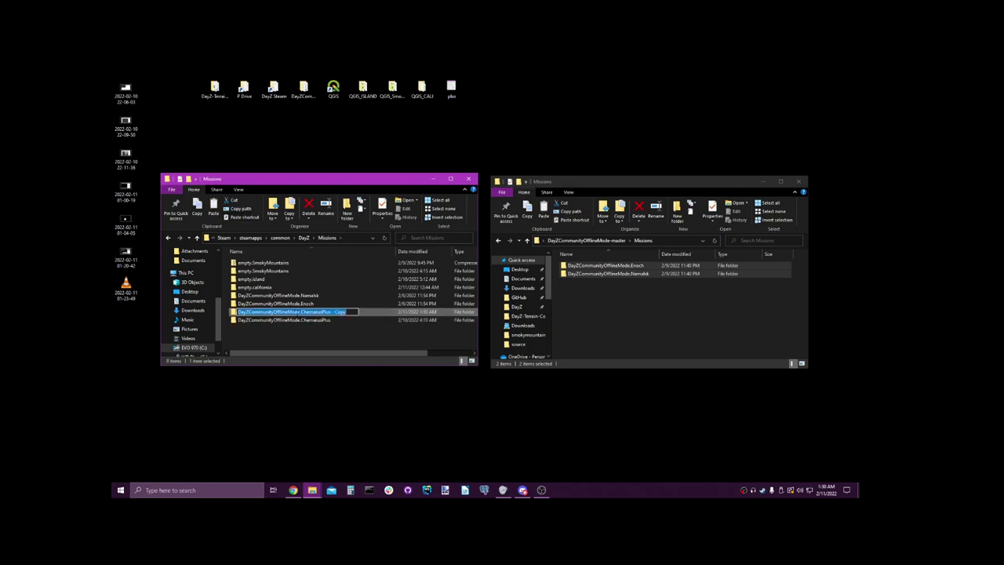
pyautogui.press('Return')
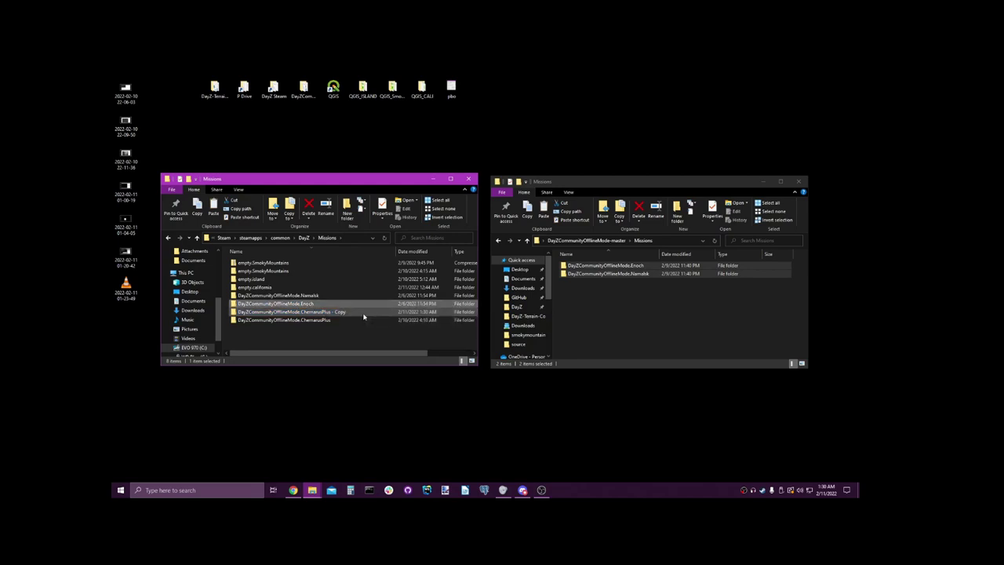
# Step: Inspect the empty.california mission folder, then close the game's Missions window
pyautogui.click(301, 288)
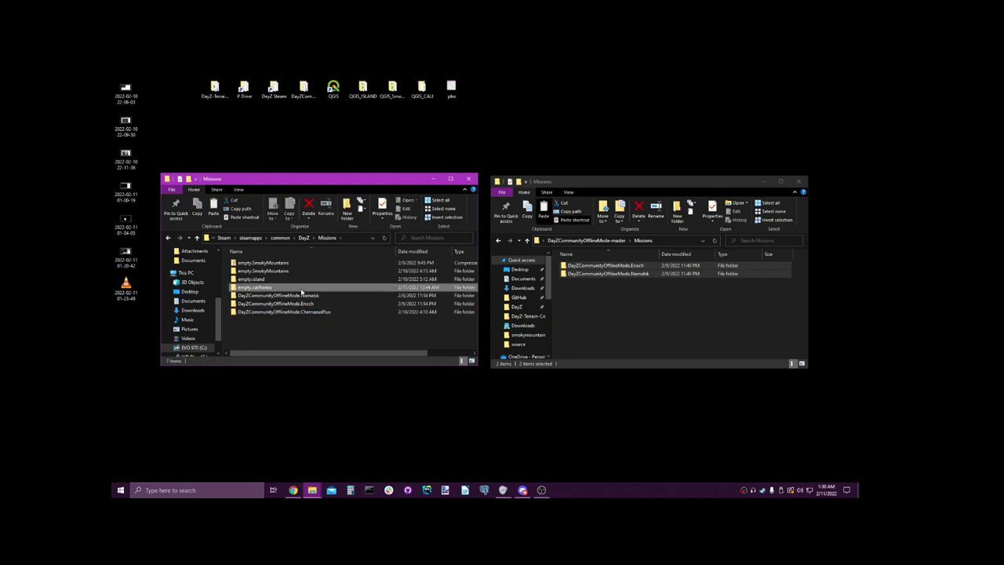
pyautogui.doubleClick(300, 288)
pyautogui.scroll(-2, 299, 292)
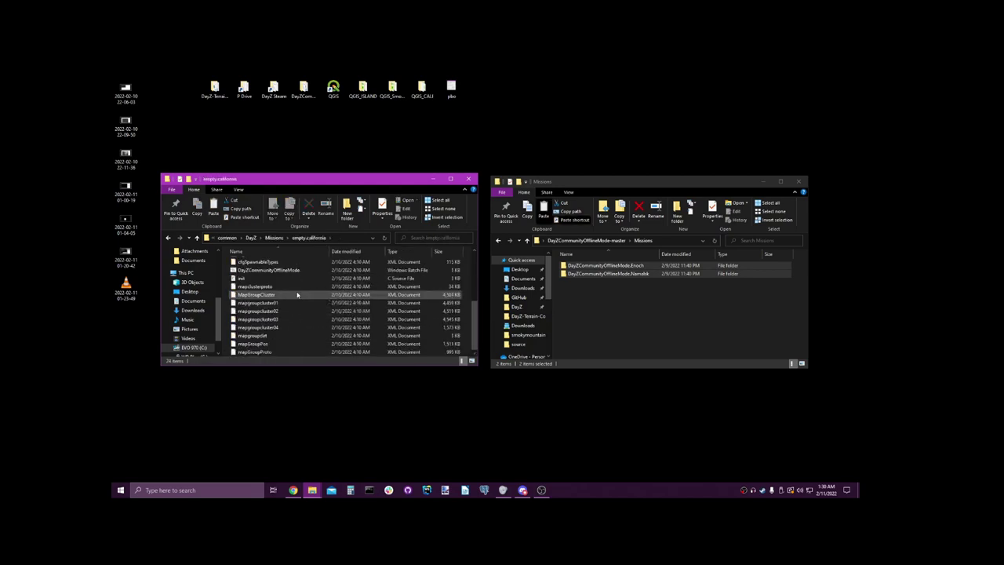
pyautogui.click(274, 237)
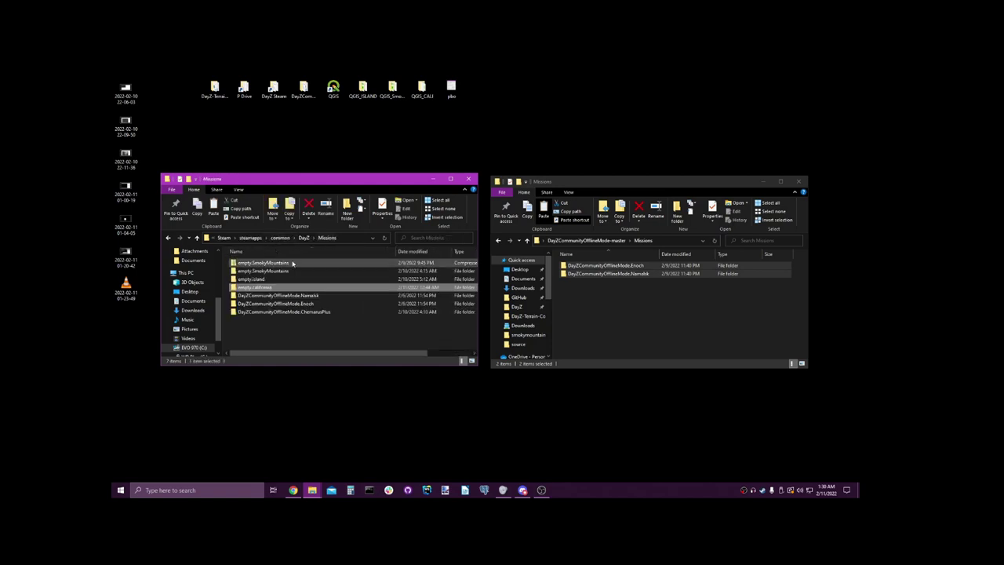
pyautogui.click(469, 179)
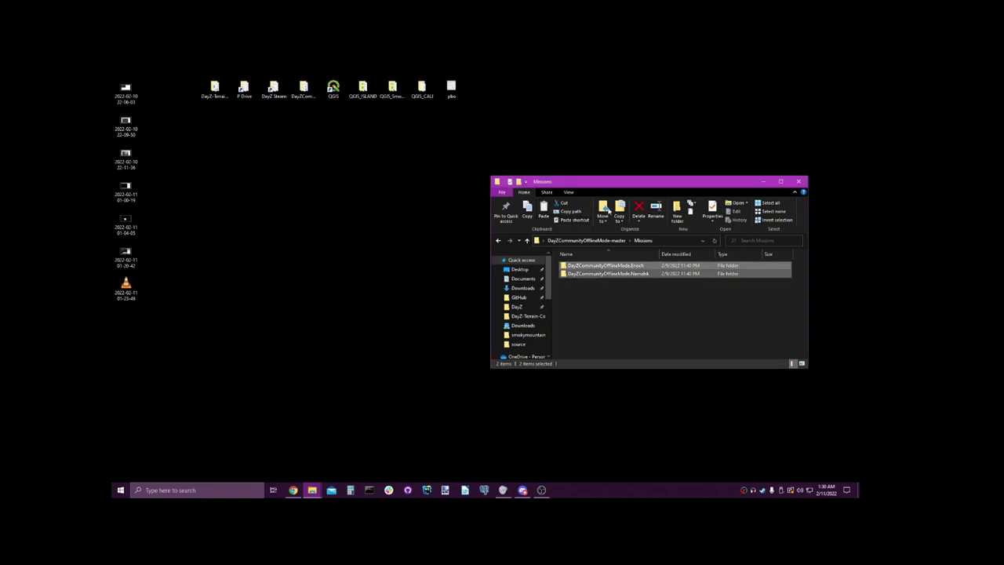
# Step: Close the remaining Missions window and launch DayZ from Steam's quick menu
pyautogui.click(798, 181)
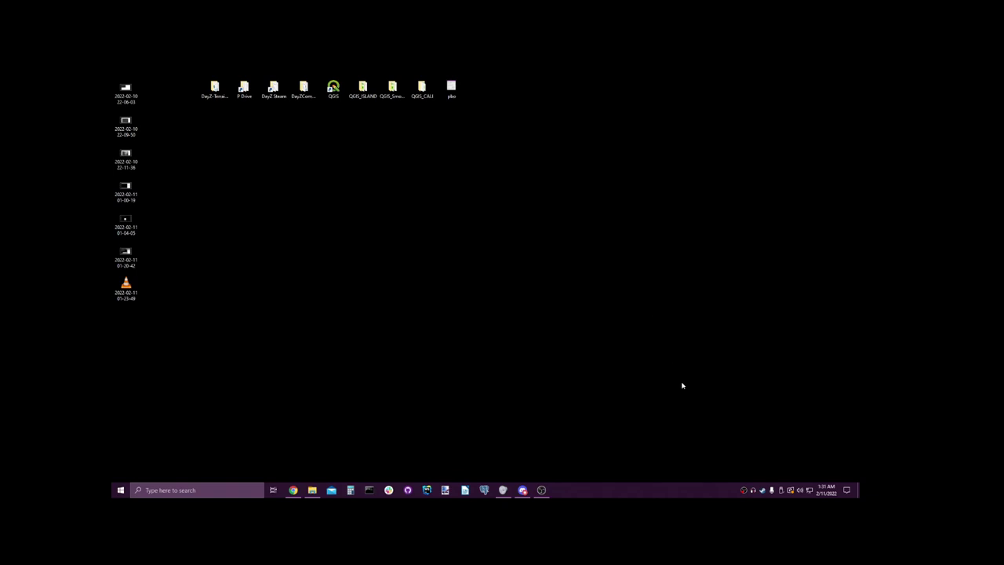
pyautogui.rightClick(761, 490)
pyautogui.click(775, 391)
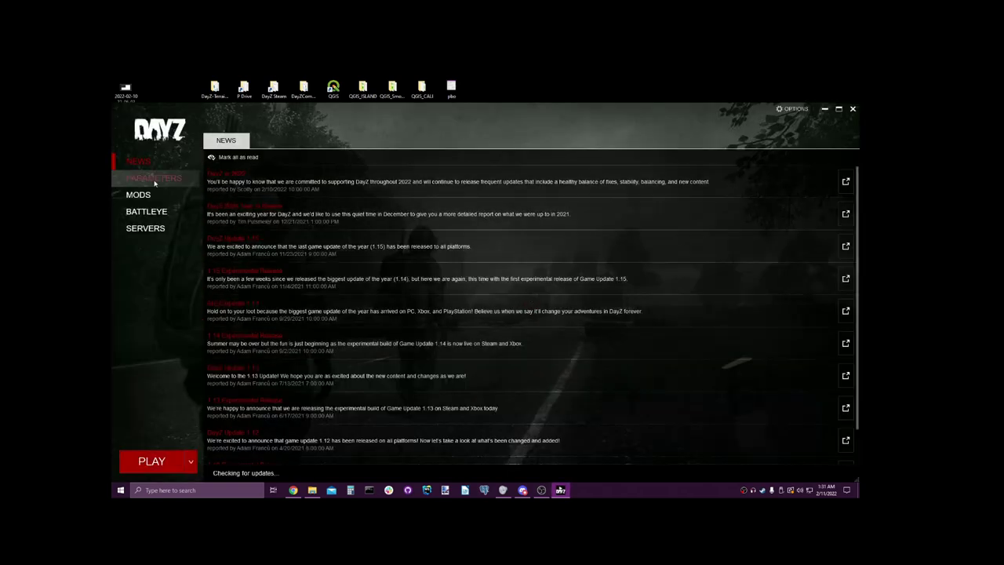
pyautogui.click(153, 178)
pyautogui.click(279, 142)
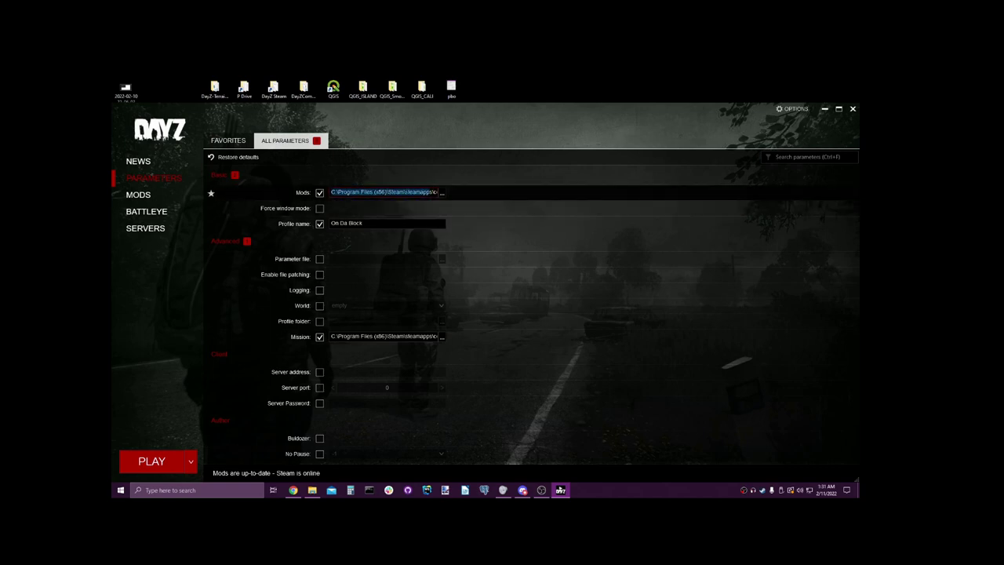
pyautogui.hotkey('ctrl', 'v')
pyautogui.hotkey('ctrl', 'a')
pyautogui.press('BackSpace')
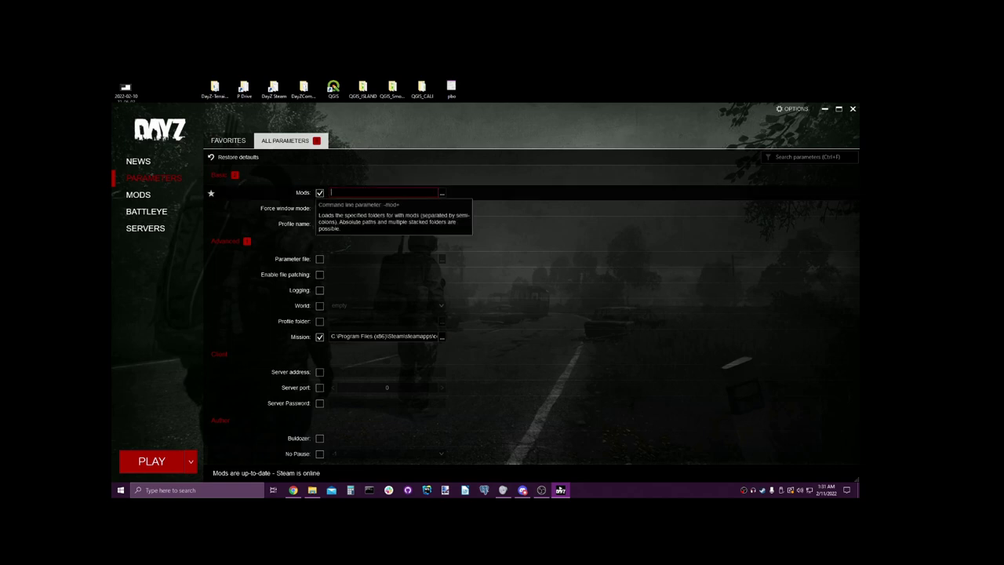
pyautogui.click(442, 193)
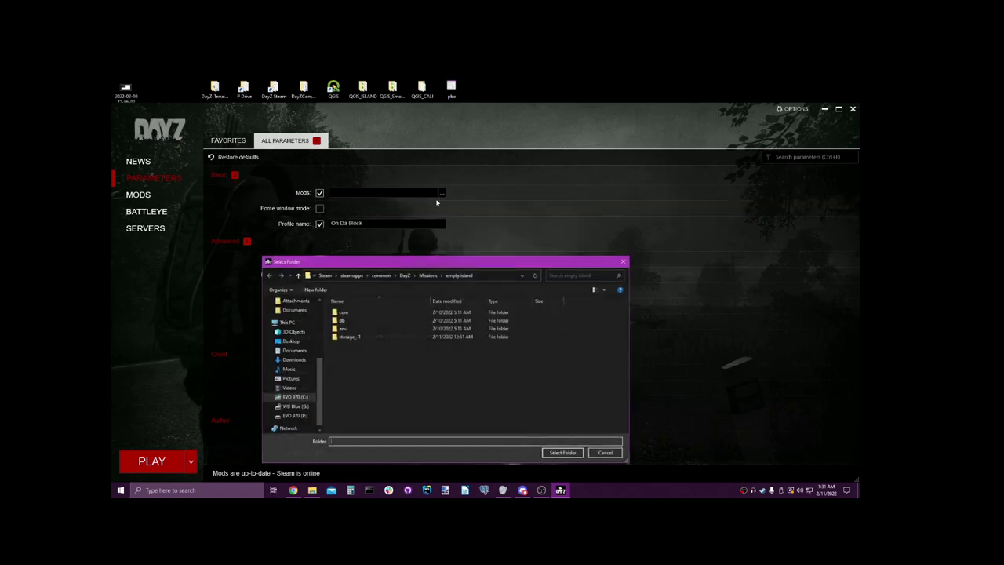
pyautogui.click(405, 275)
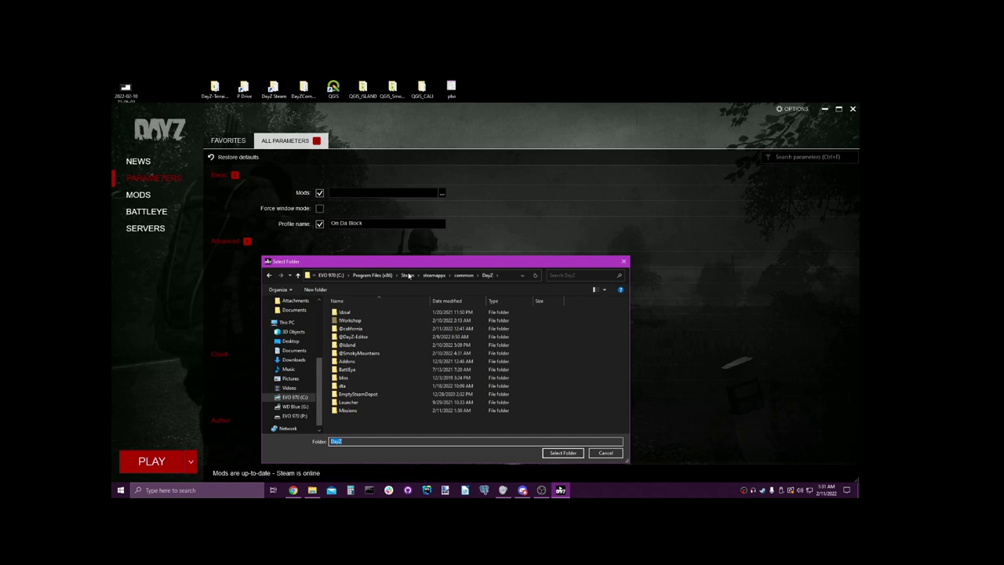
pyautogui.click(367, 330)
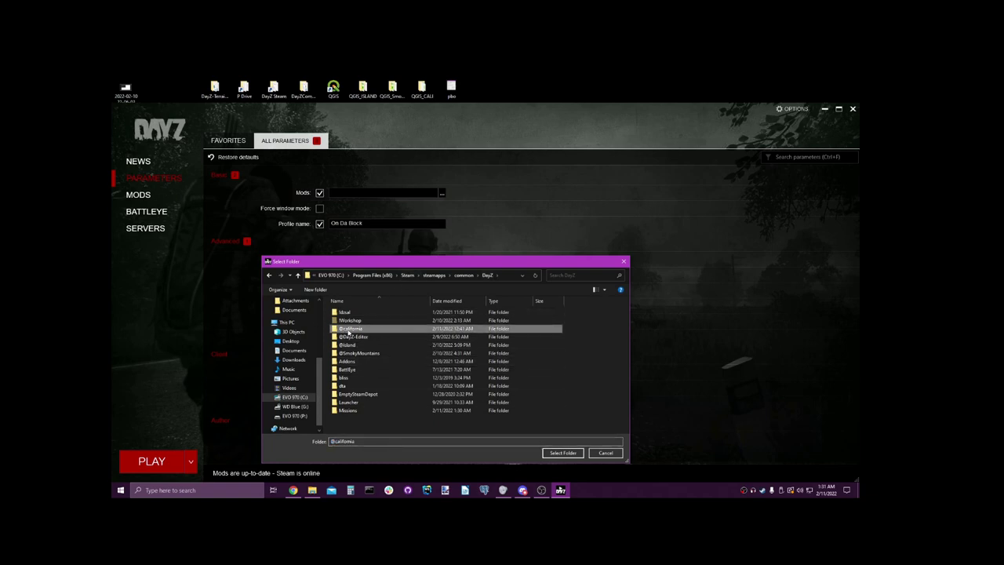
pyautogui.click(562, 452)
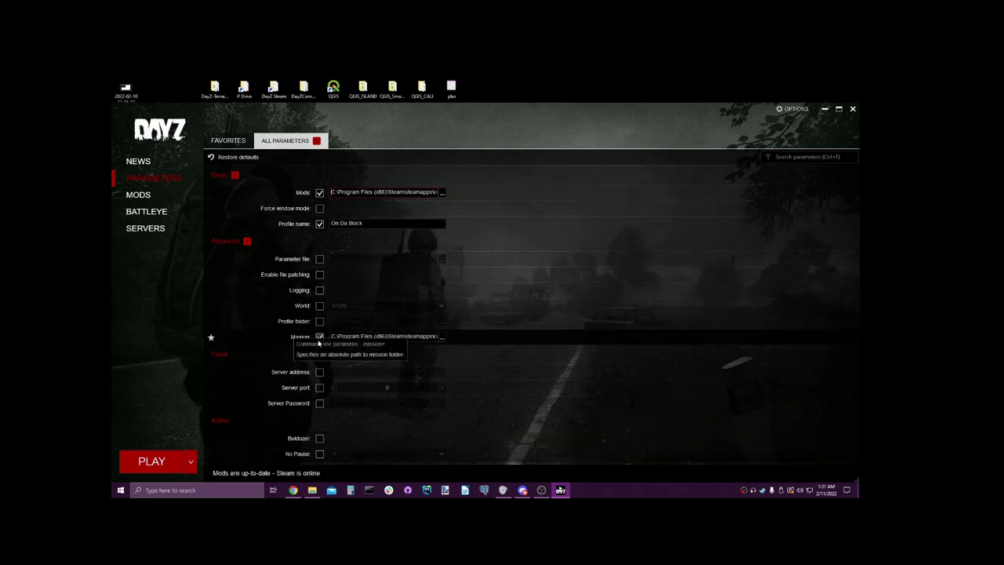
# Step: Set the Mission parameter to Missions\empty.california
pyautogui.click(441, 336)
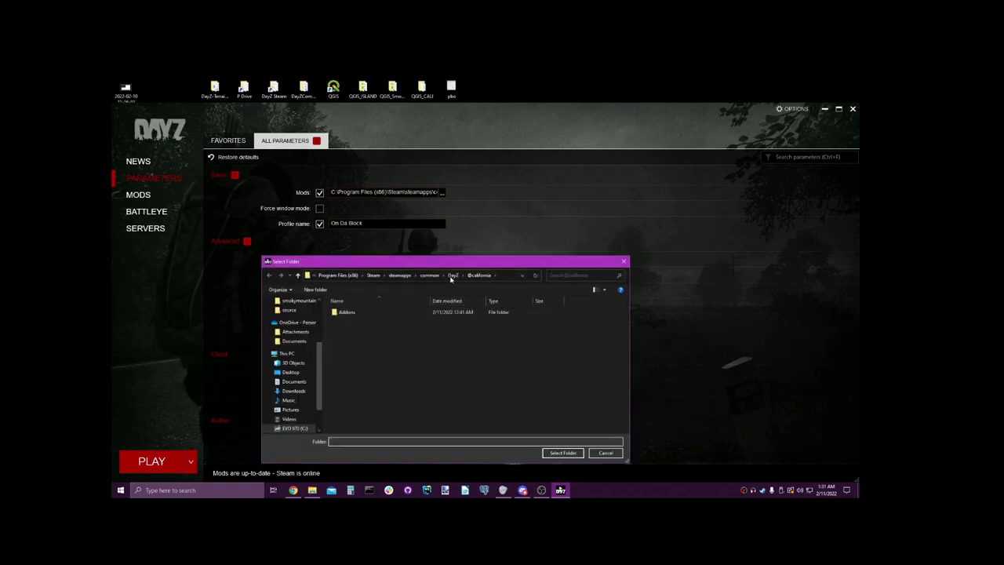
pyautogui.click(454, 275)
pyautogui.doubleClick(383, 410)
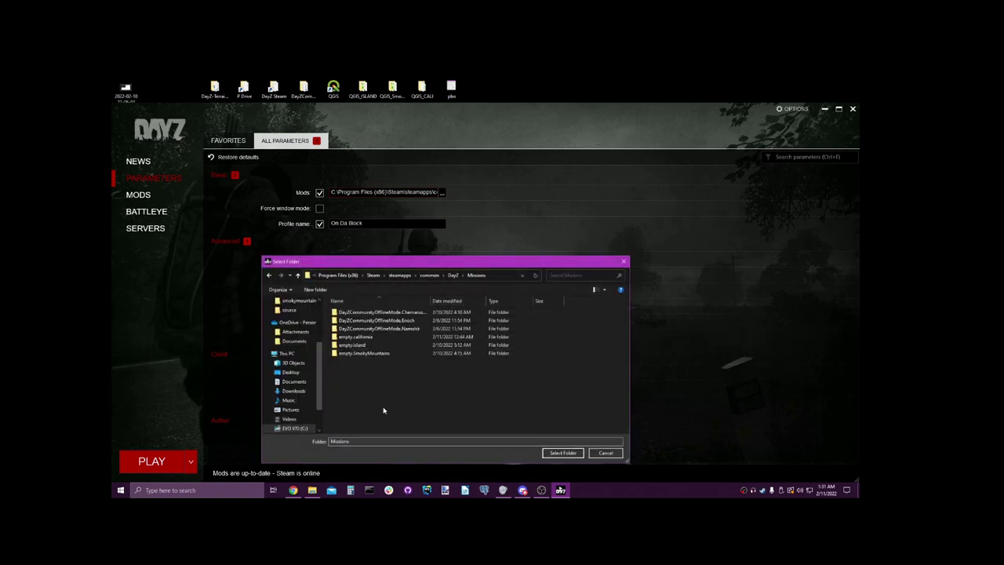
pyautogui.click(394, 340)
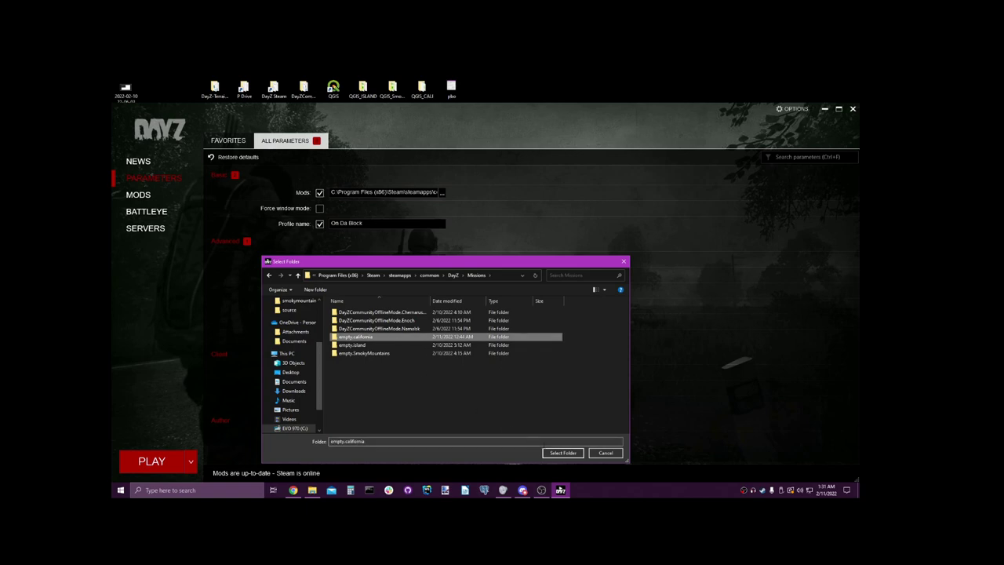
pyautogui.click(562, 453)
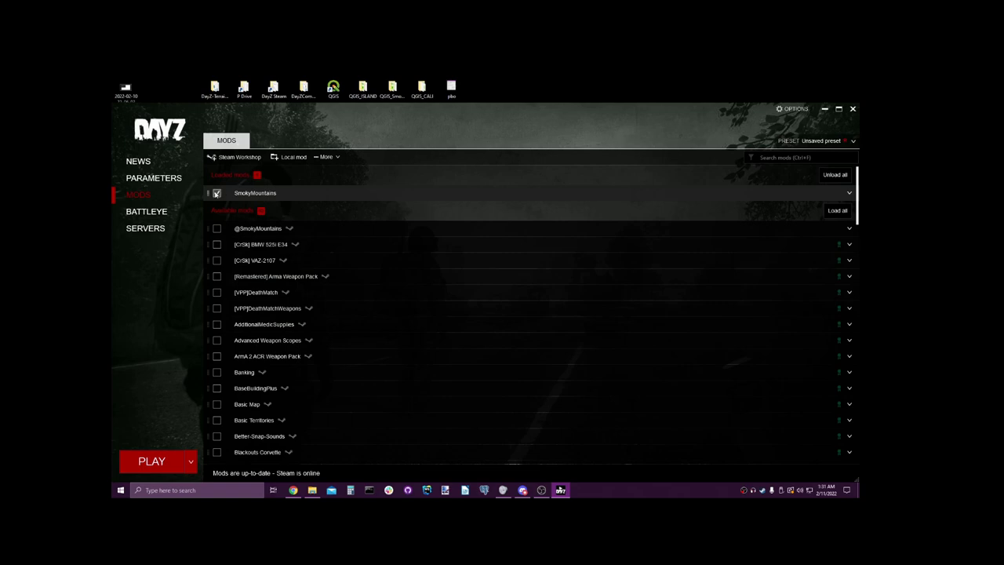
pyautogui.click(216, 192)
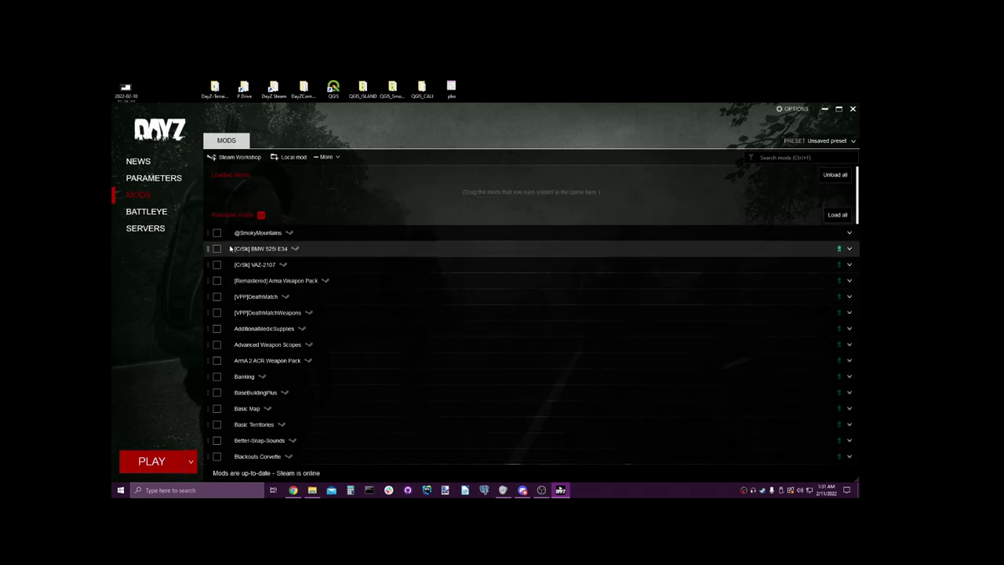
pyautogui.click(290, 157)
pyautogui.click(304, 123)
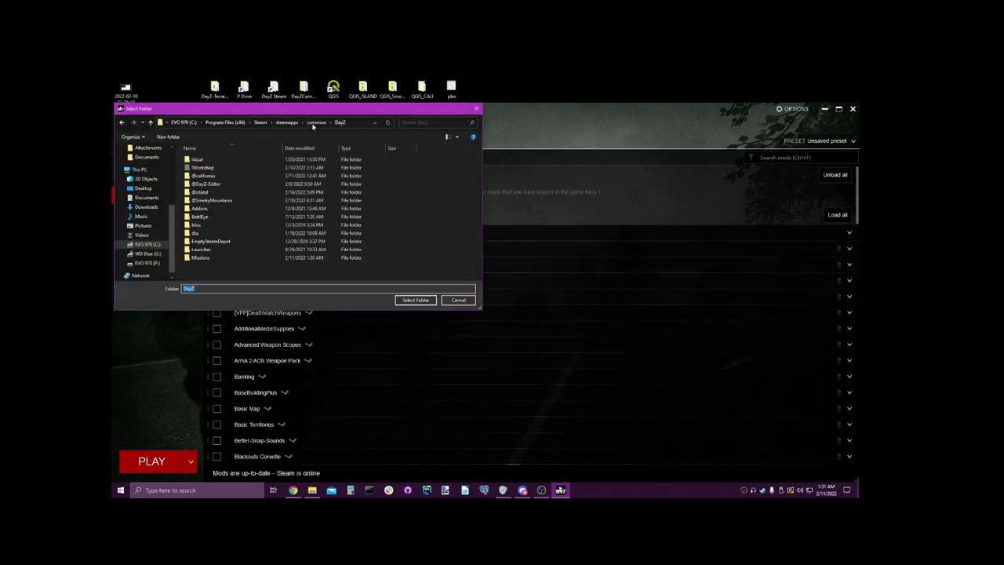
pyautogui.click(416, 300)
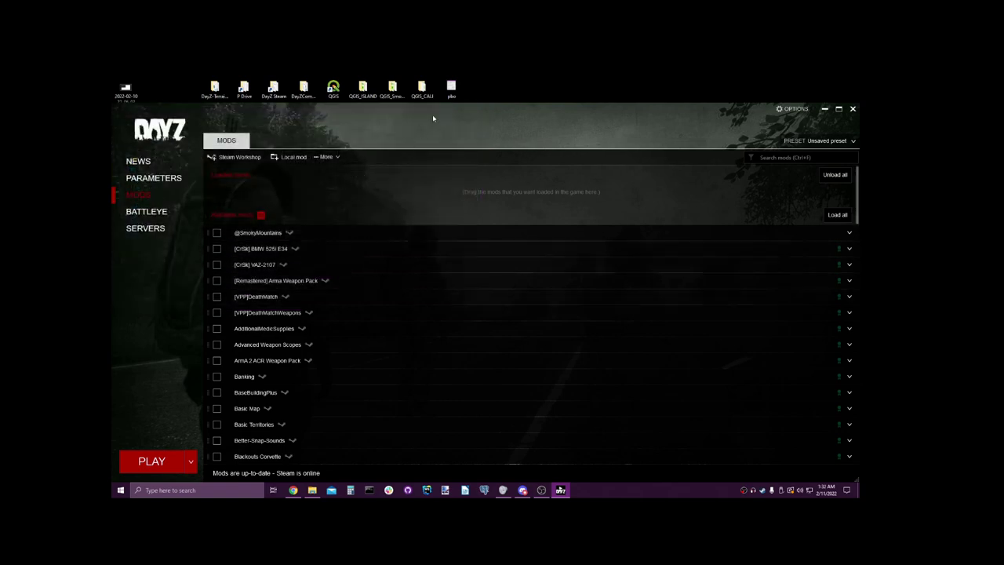
pyautogui.moveTo(433, 114); pyautogui.dragTo(438, 94)
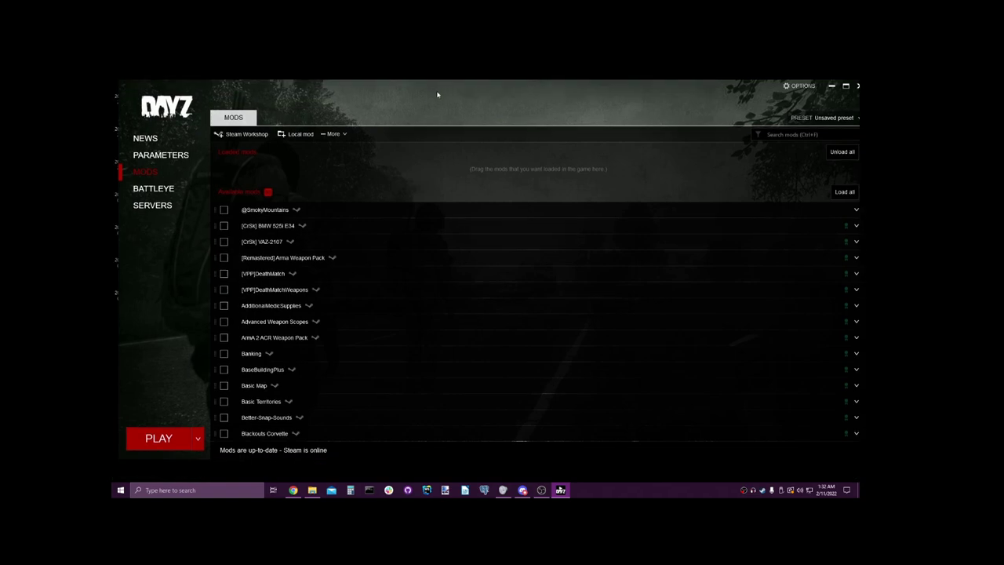
# Step: Launch DayZ from the launcher and load into the California terrain's grassy hills
pyautogui.click(171, 437)
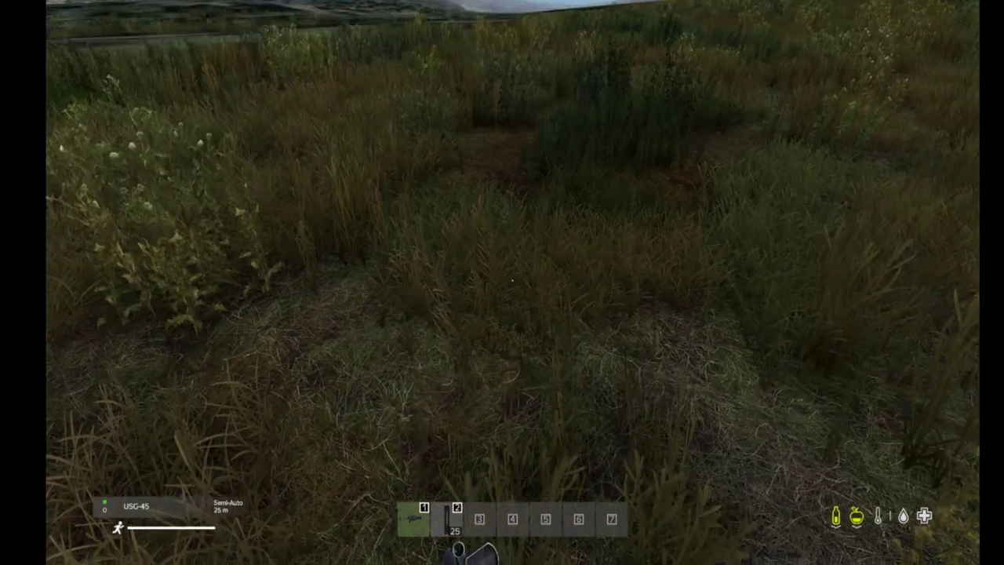
# Step: Spawn a sedan next to the player with the admin tools' Spawn Sedan script
pyautogui.press('Insert')
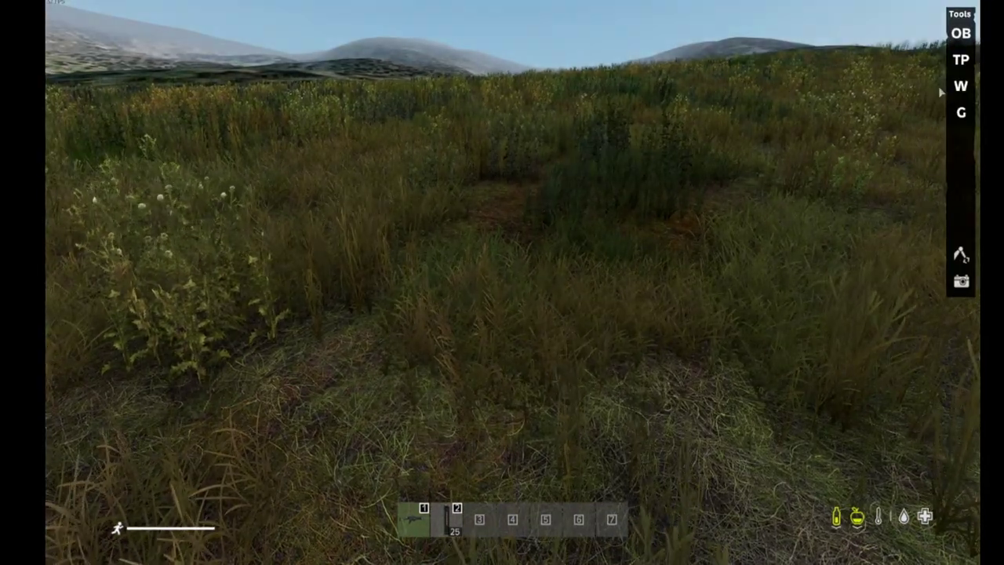
pyautogui.click(961, 112)
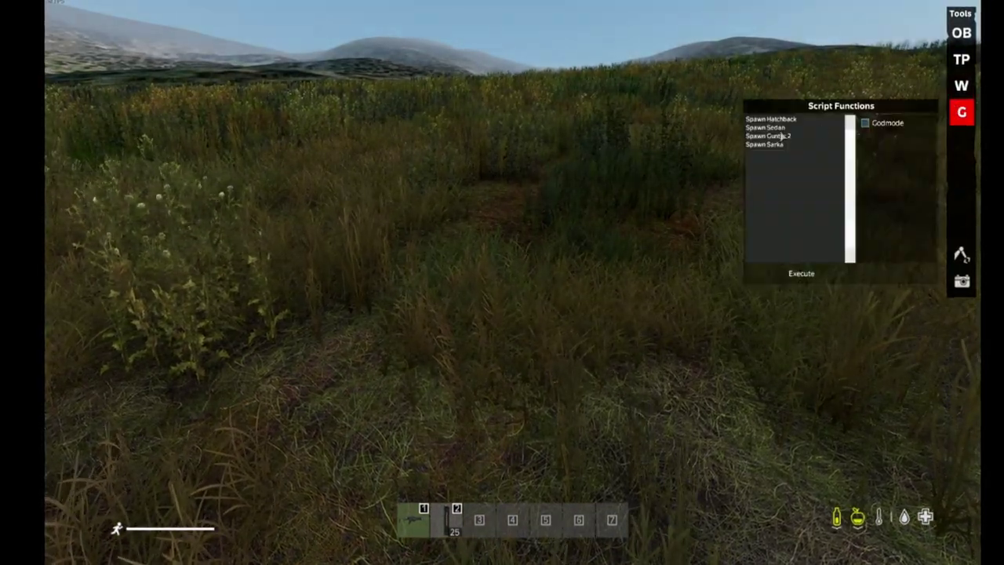
pyautogui.click(776, 127)
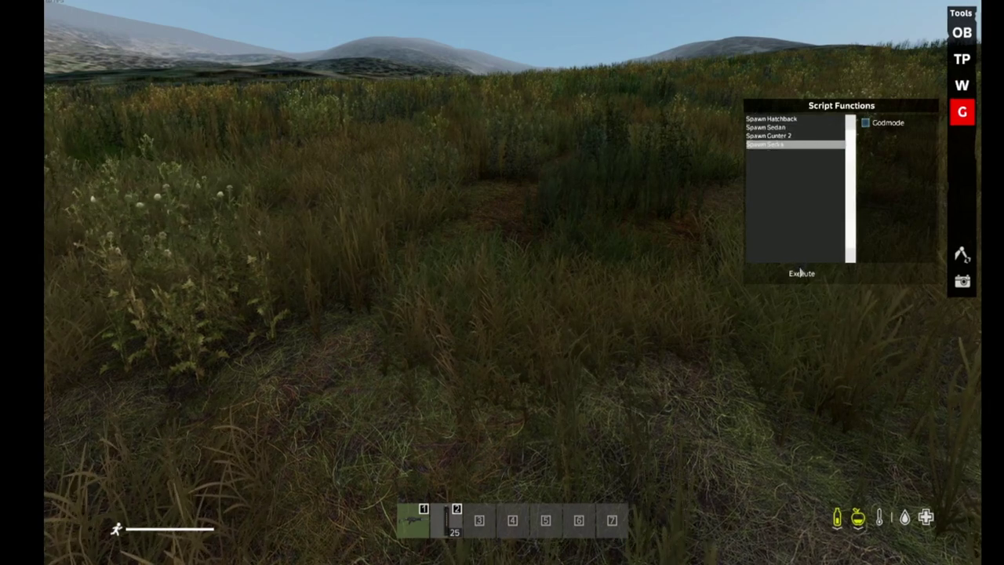
pyautogui.click(801, 273)
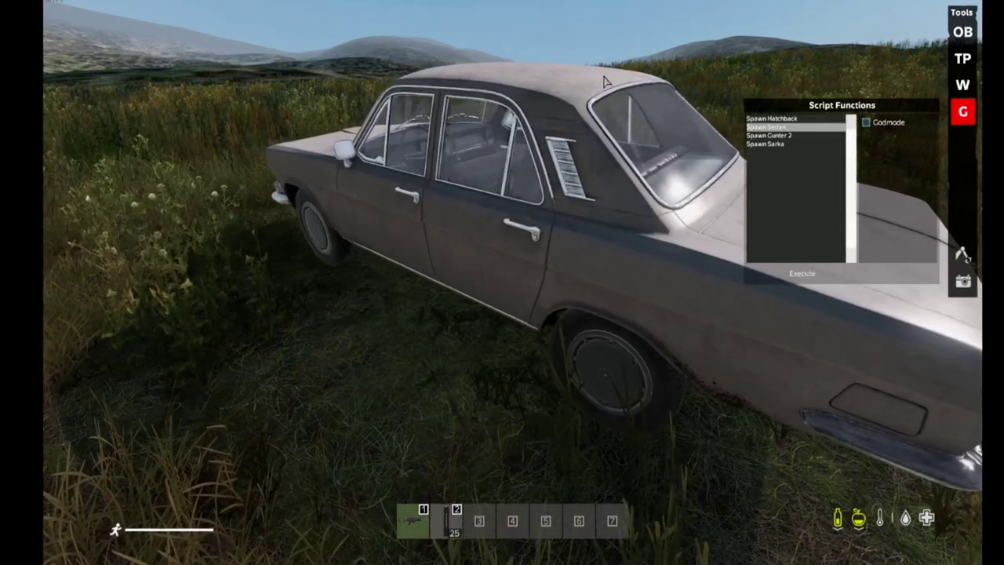
pyautogui.press('Escape')
# Step: Walk around the sedan to inspect it, chambering a round in the USG-45
pyautogui.press('a')
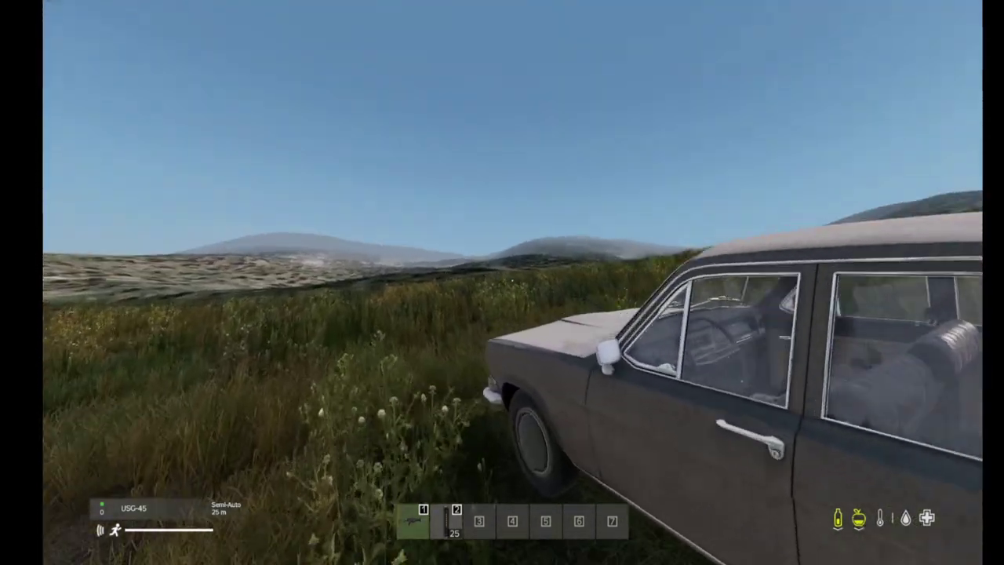
pyautogui.press('s')
pyautogui.press('s')
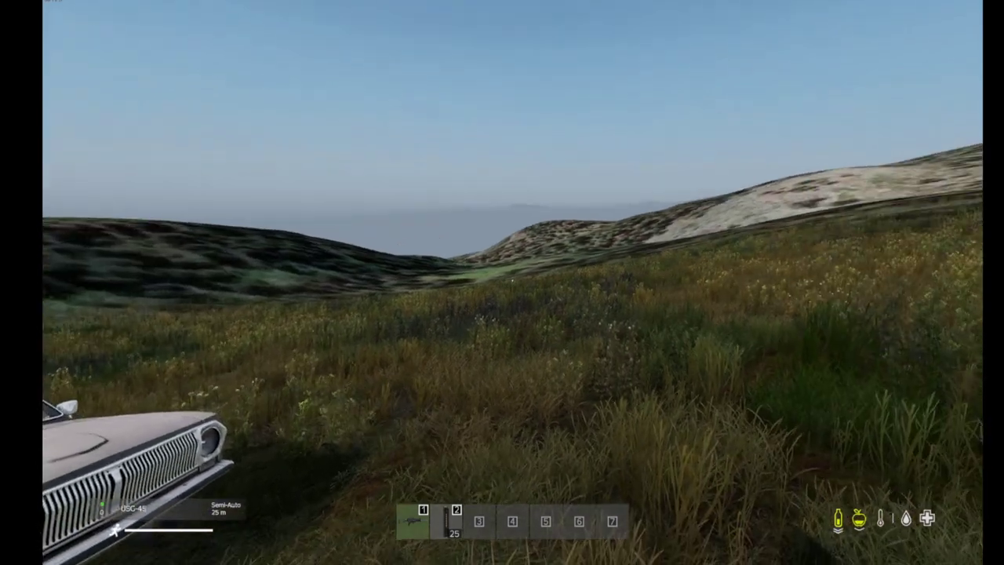
pyautogui.press('a')
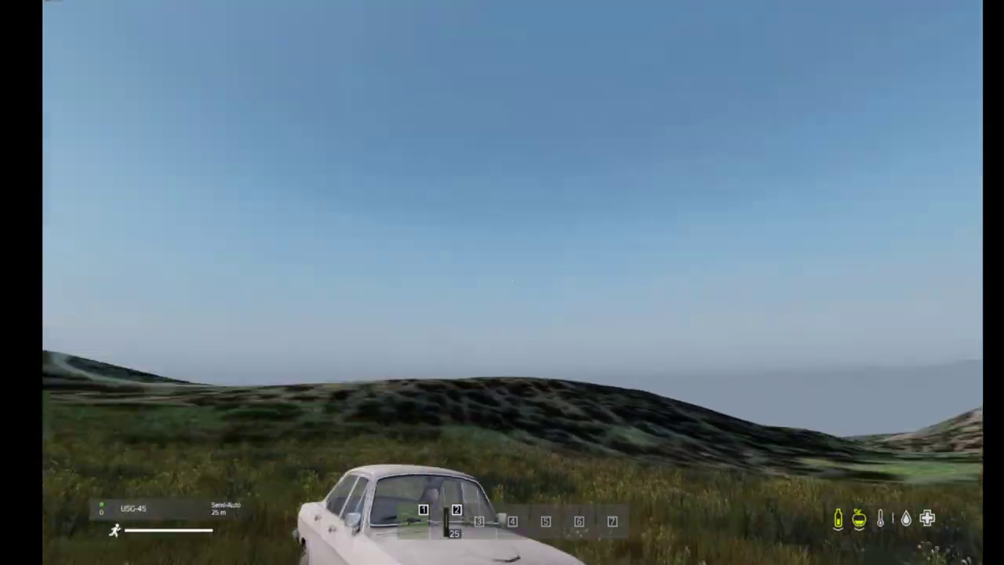
pyautogui.press('w')
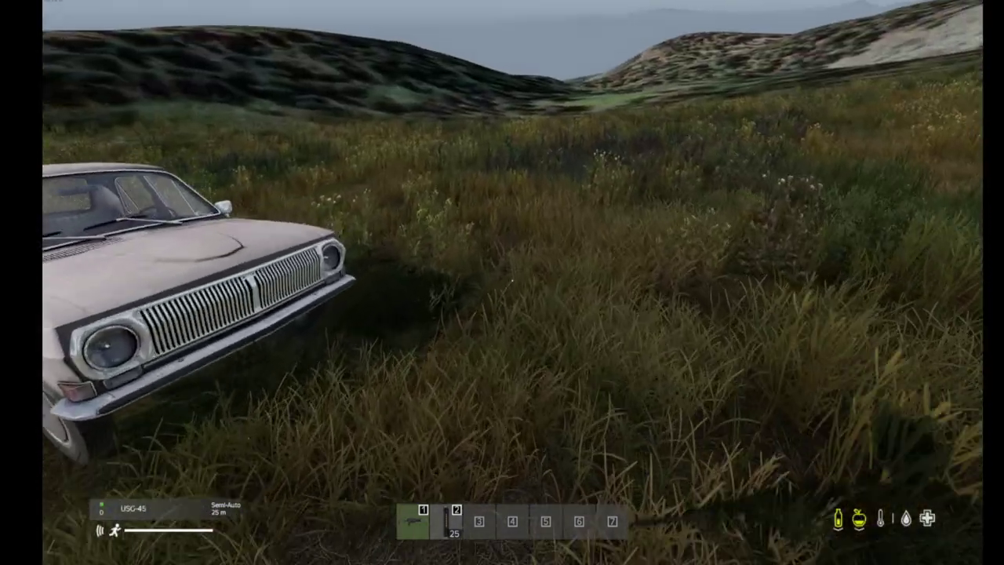
pyautogui.press('r')
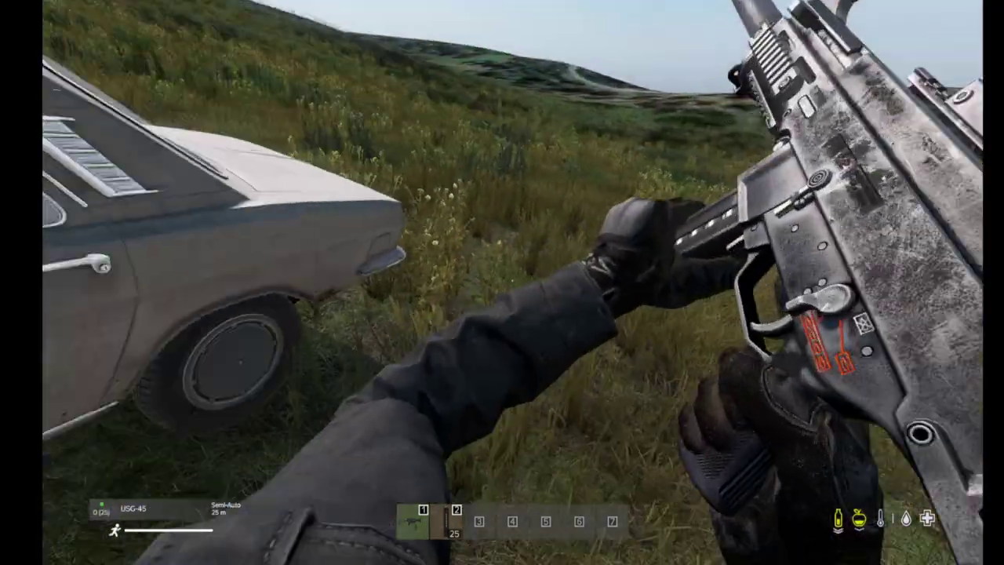
pyautogui.press('s')
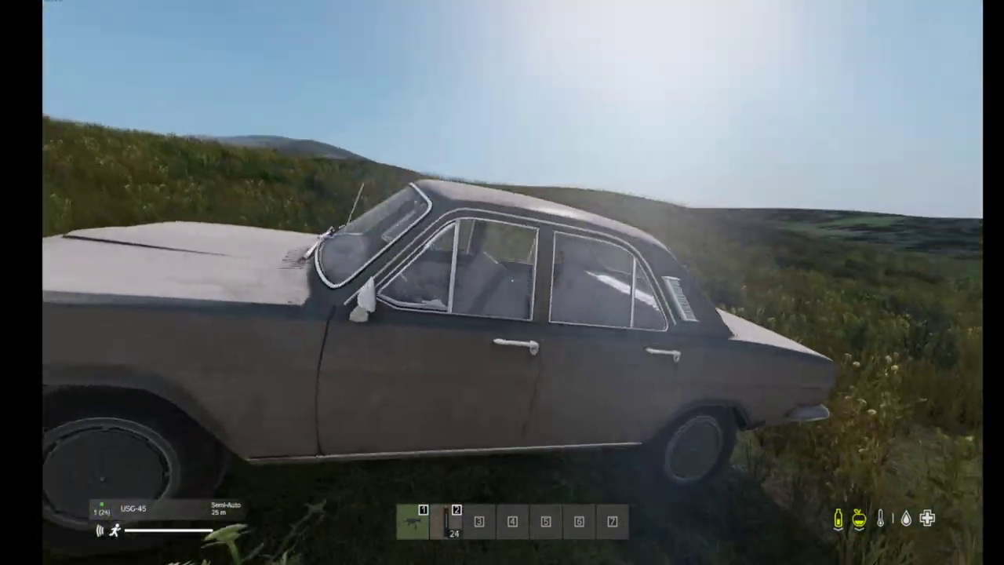
pyautogui.press('w')
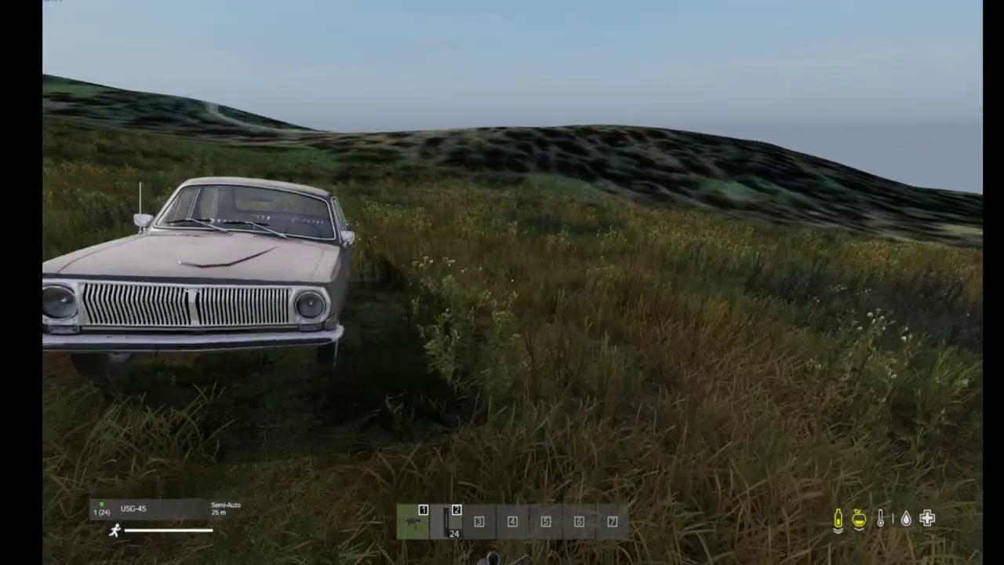
pyautogui.press('s')
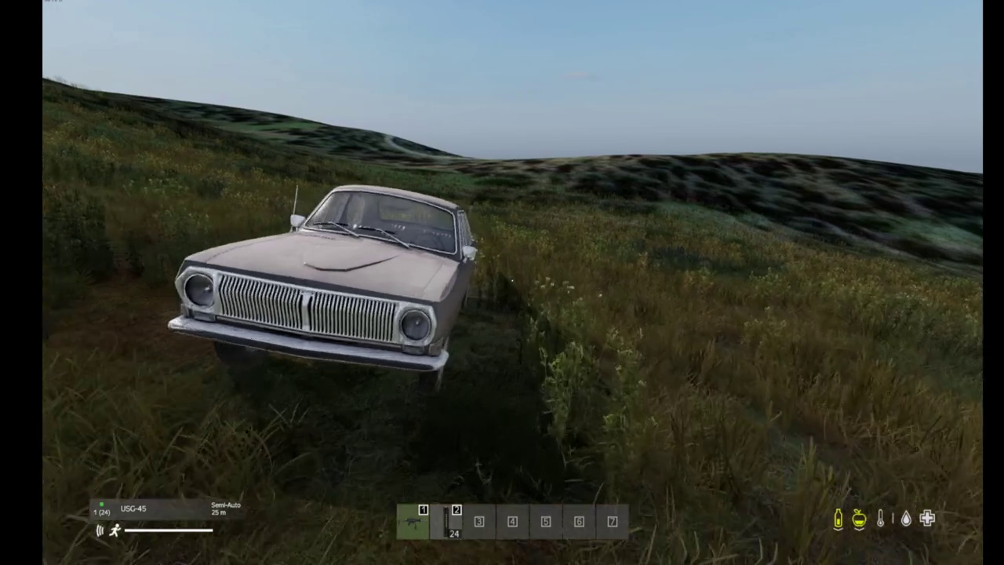
pyautogui.press('w')
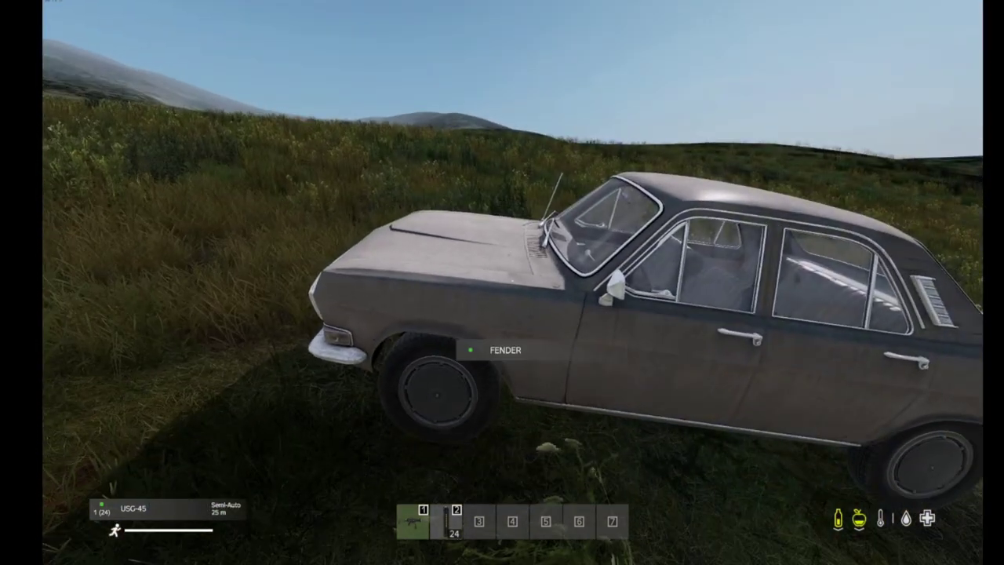
pyautogui.press('s')
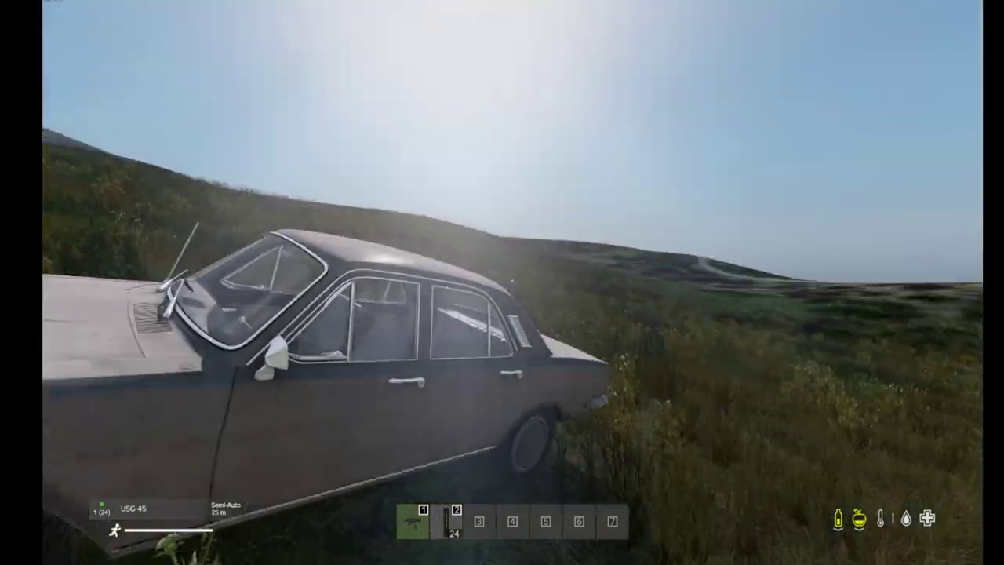